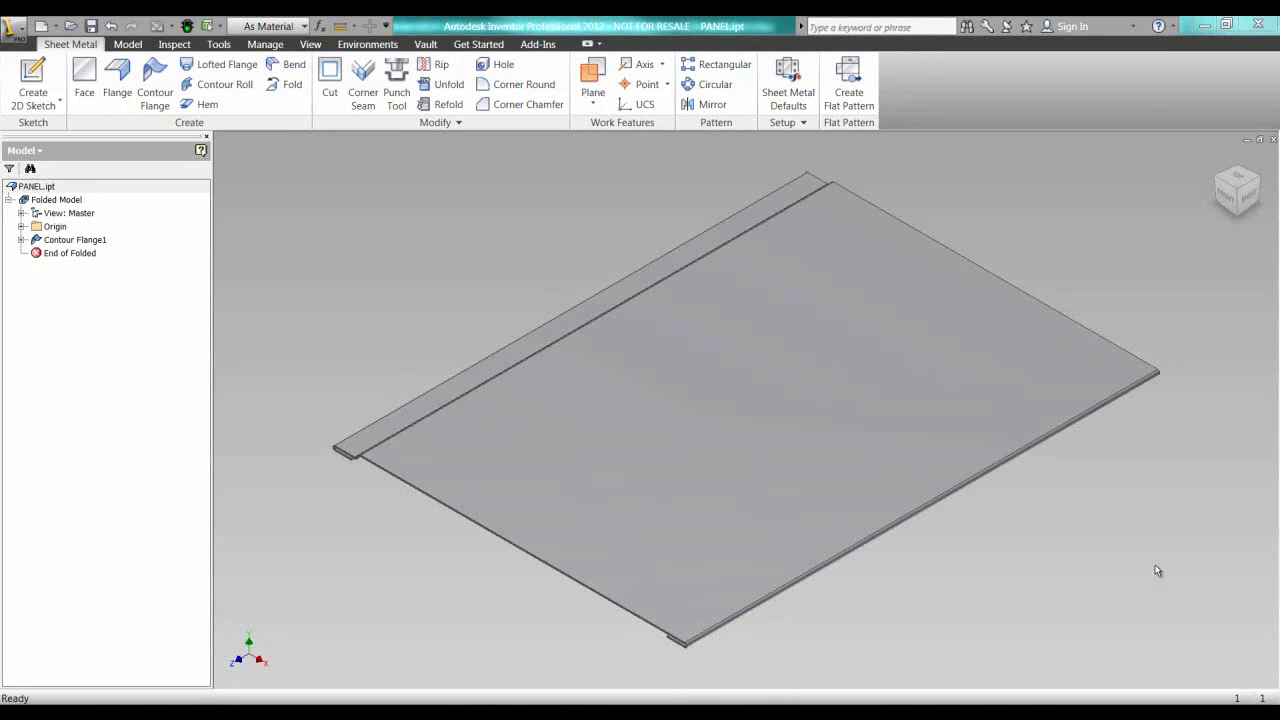
Create the panel's flat pattern and save a copy as DXF, showing the Geometry export options.
left_click(864, 94)
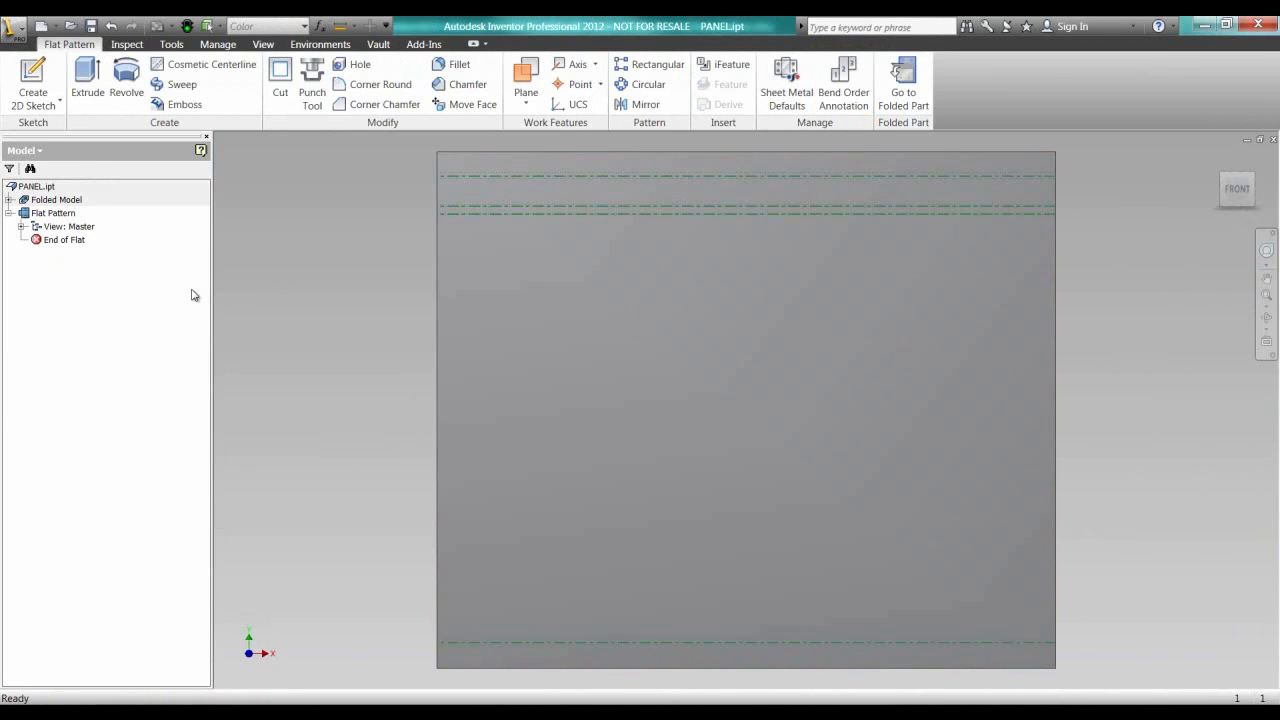
right_click(54, 213)
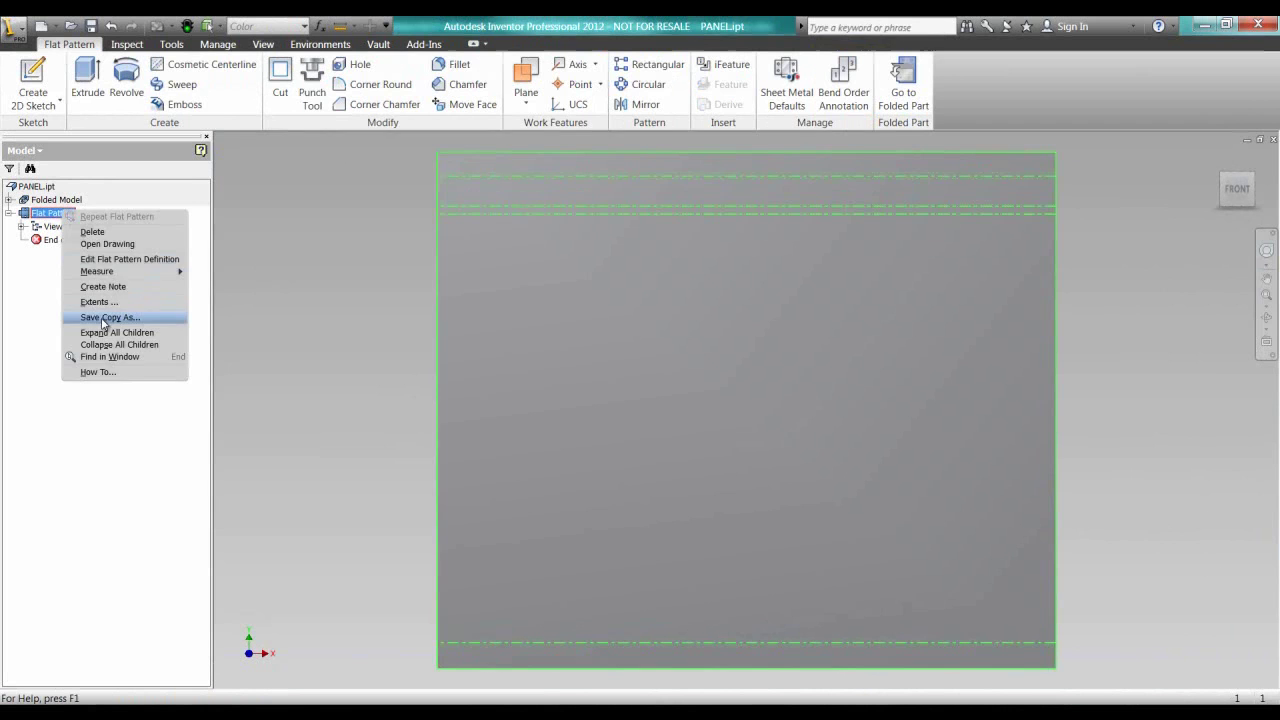
left_click(101, 324)
left_click(1068, 511)
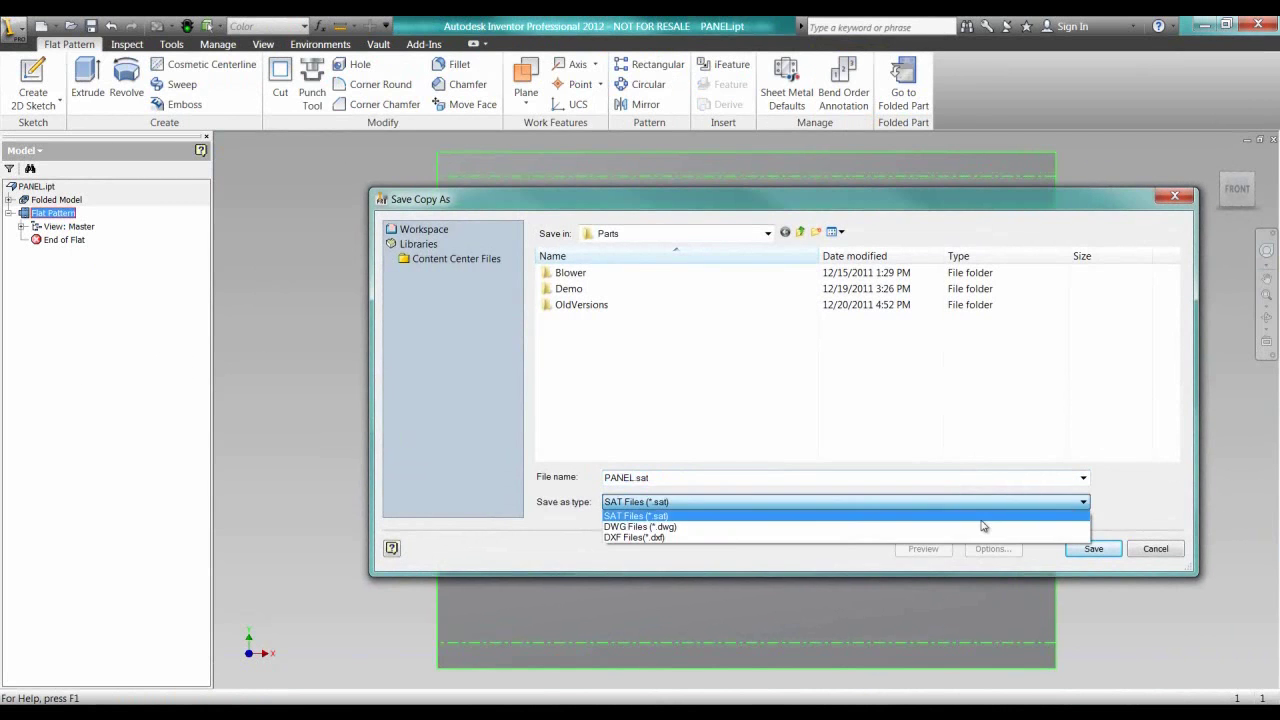
left_click(914, 537)
left_click(1088, 552)
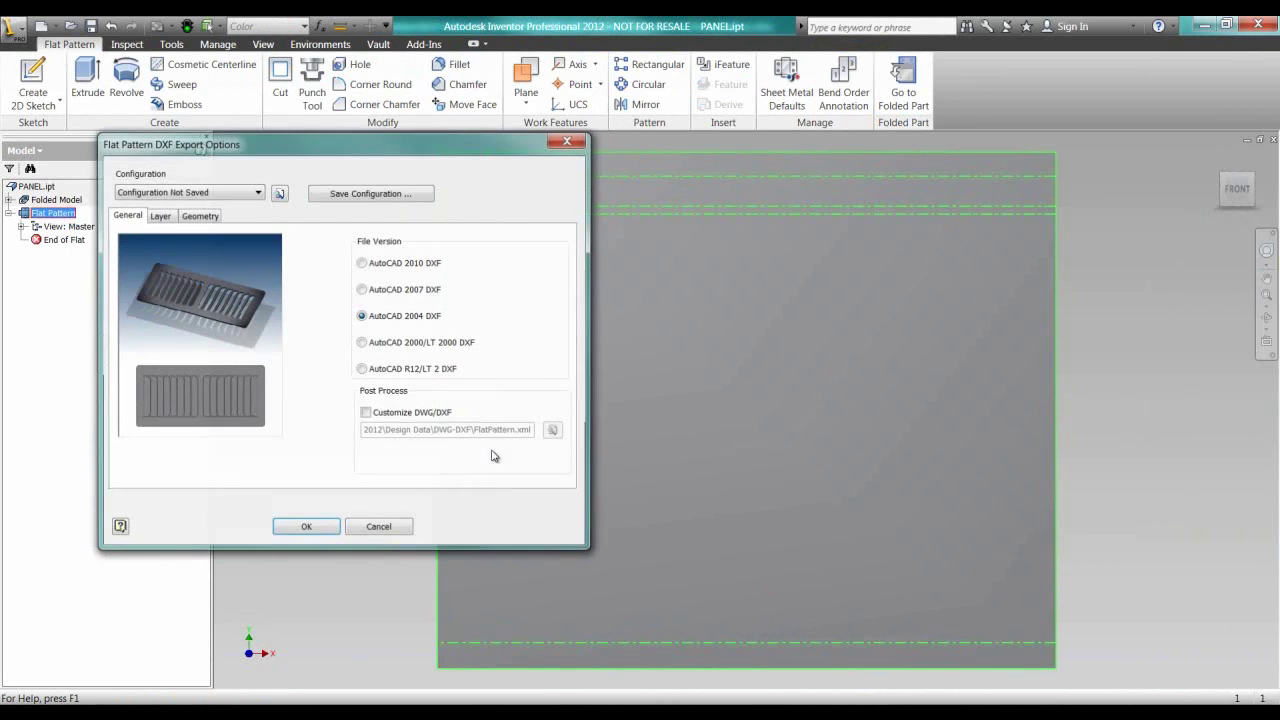
left_click(198, 214)
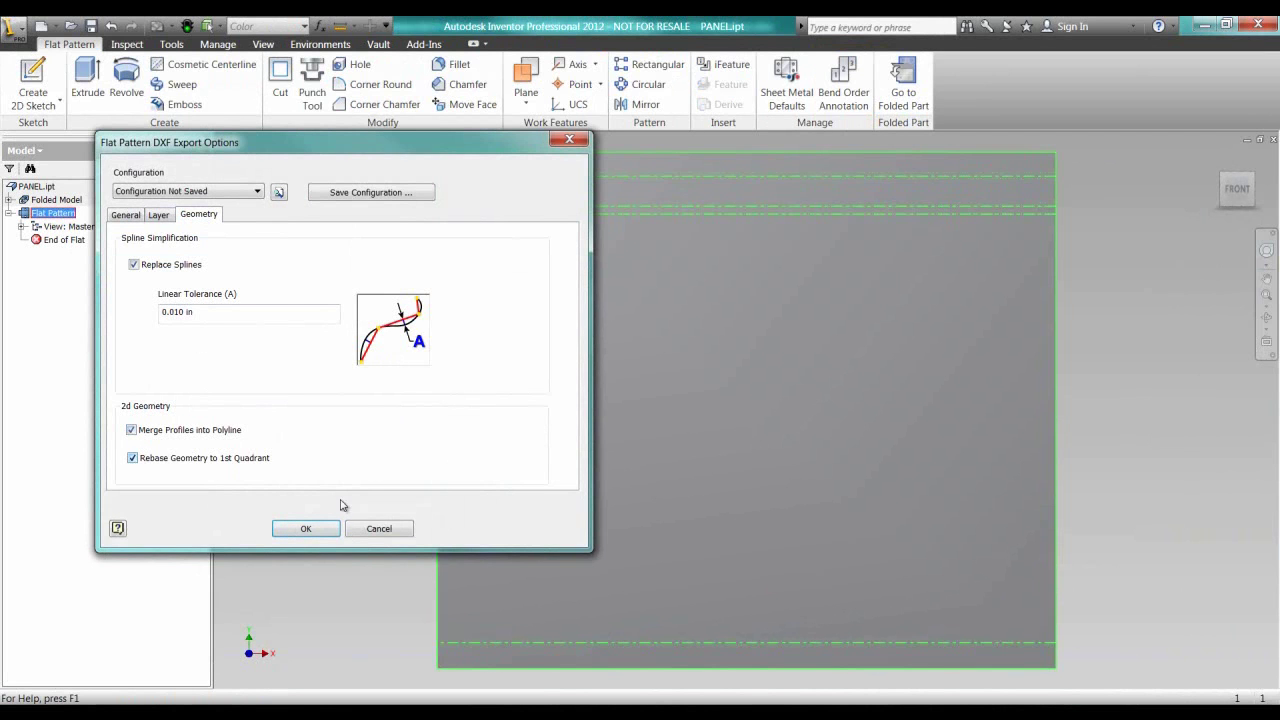
Cancel the DXF export and place a 1/4-scale flat-pattern base view on the drawing sheet.
left_click(378, 529)
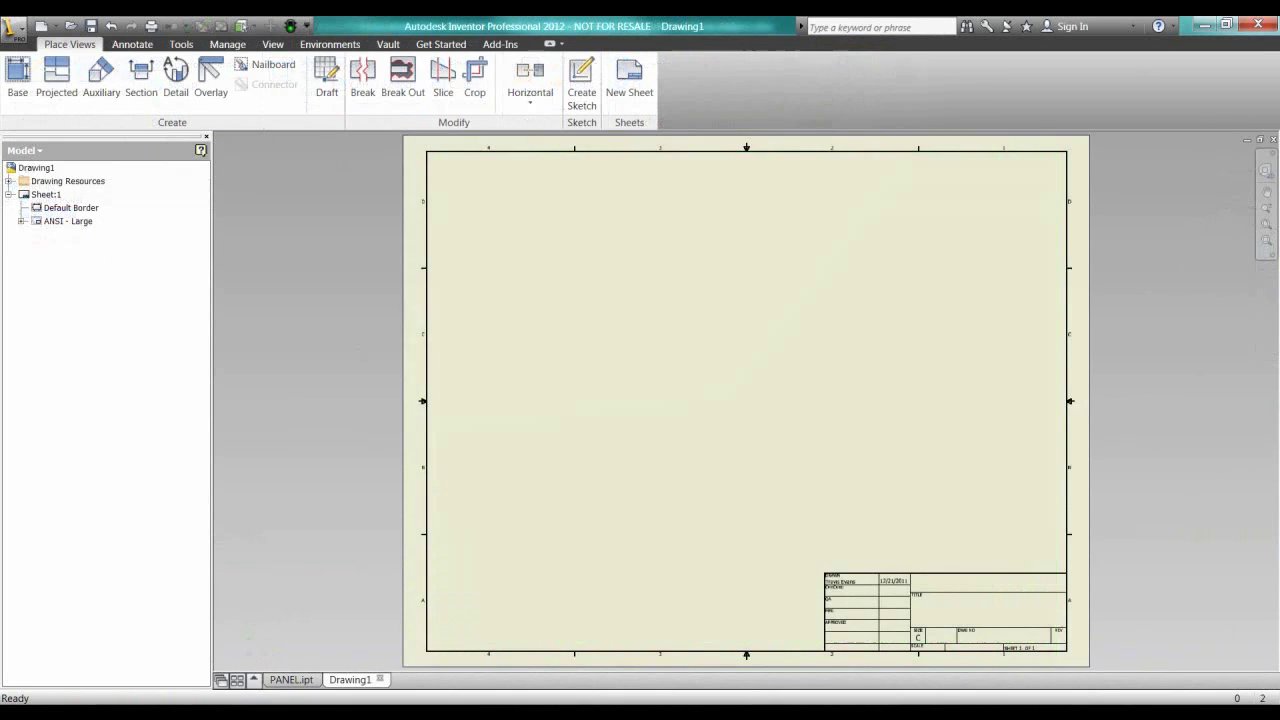
right_click(572, 406)
left_click(570, 356)
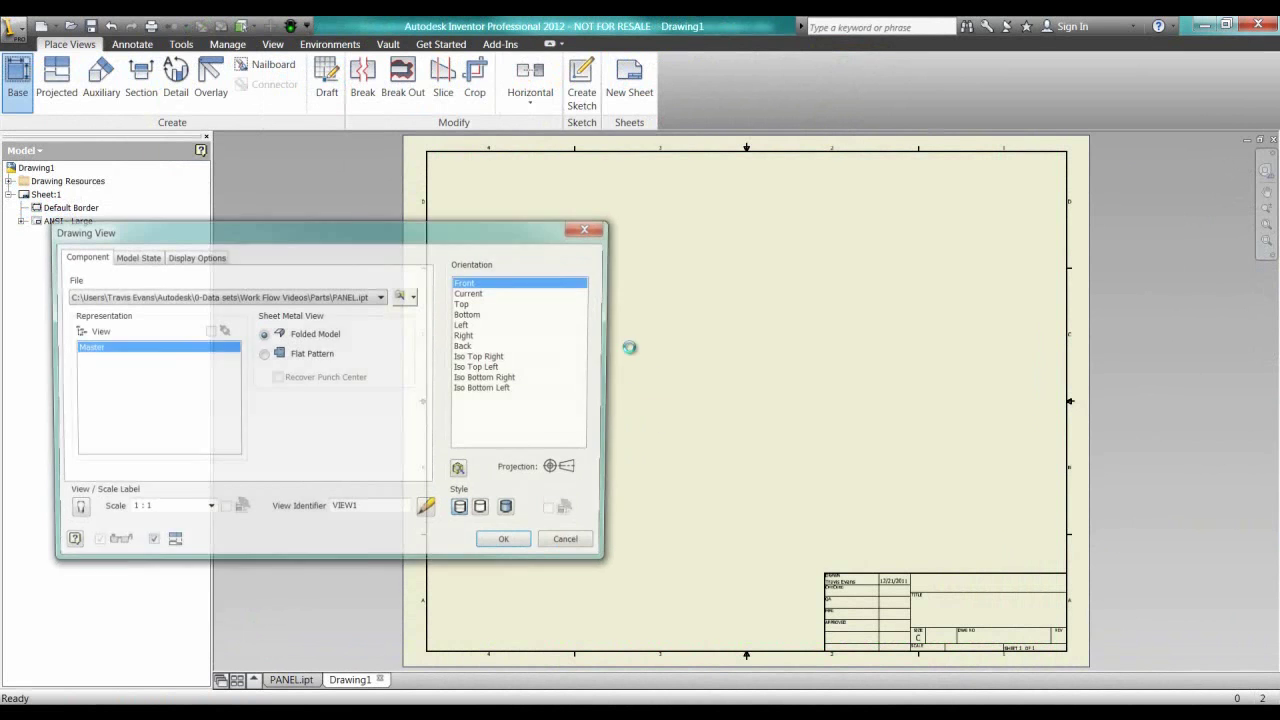
left_click(263, 355)
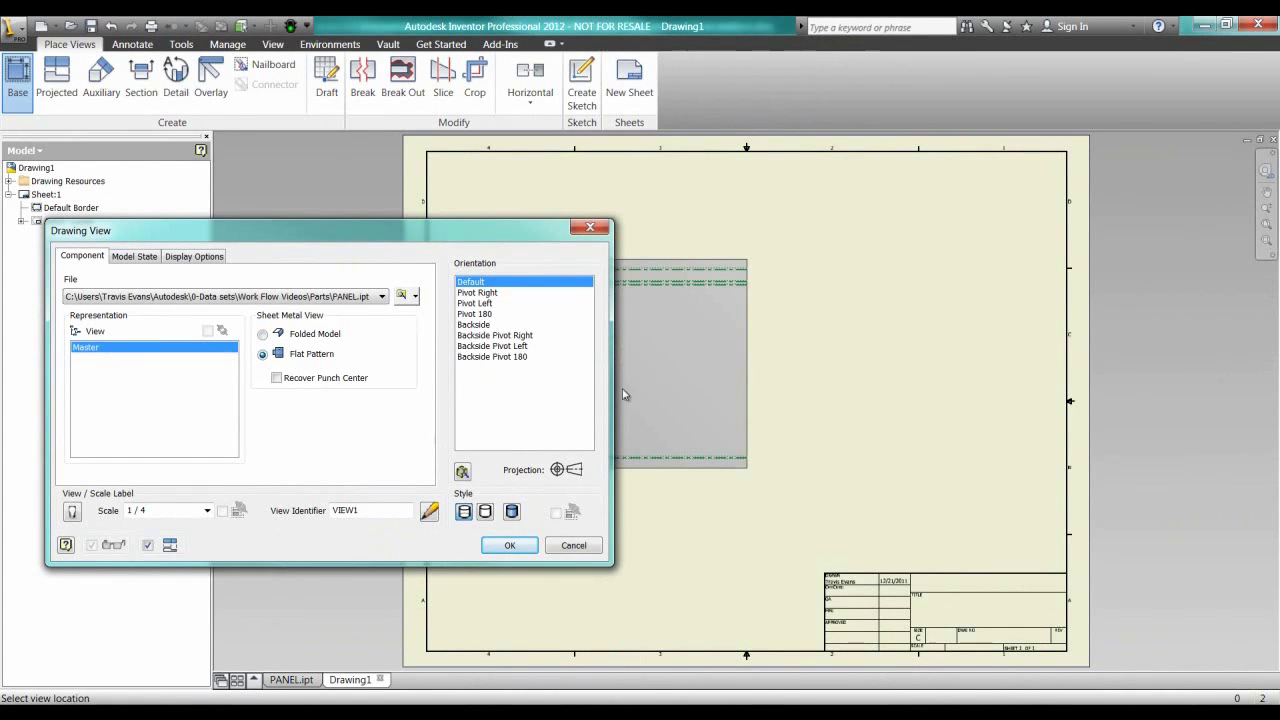
left_click(676, 325)
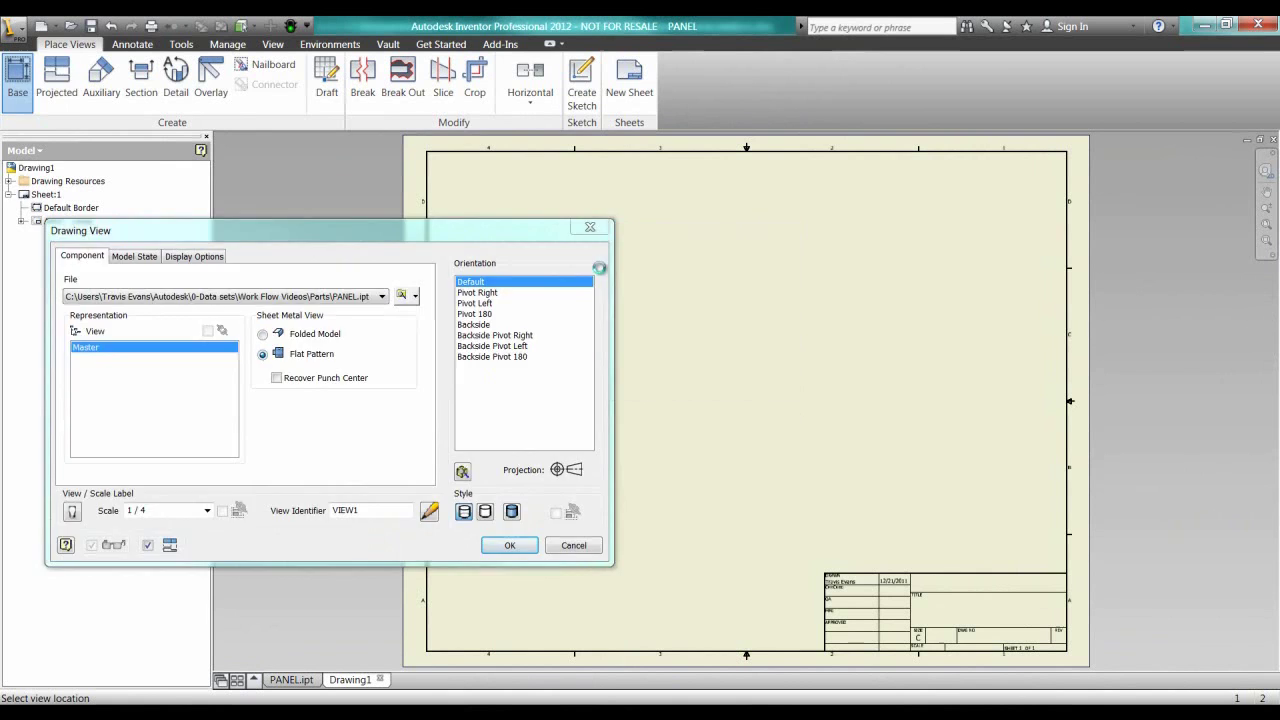
right_click(865, 346)
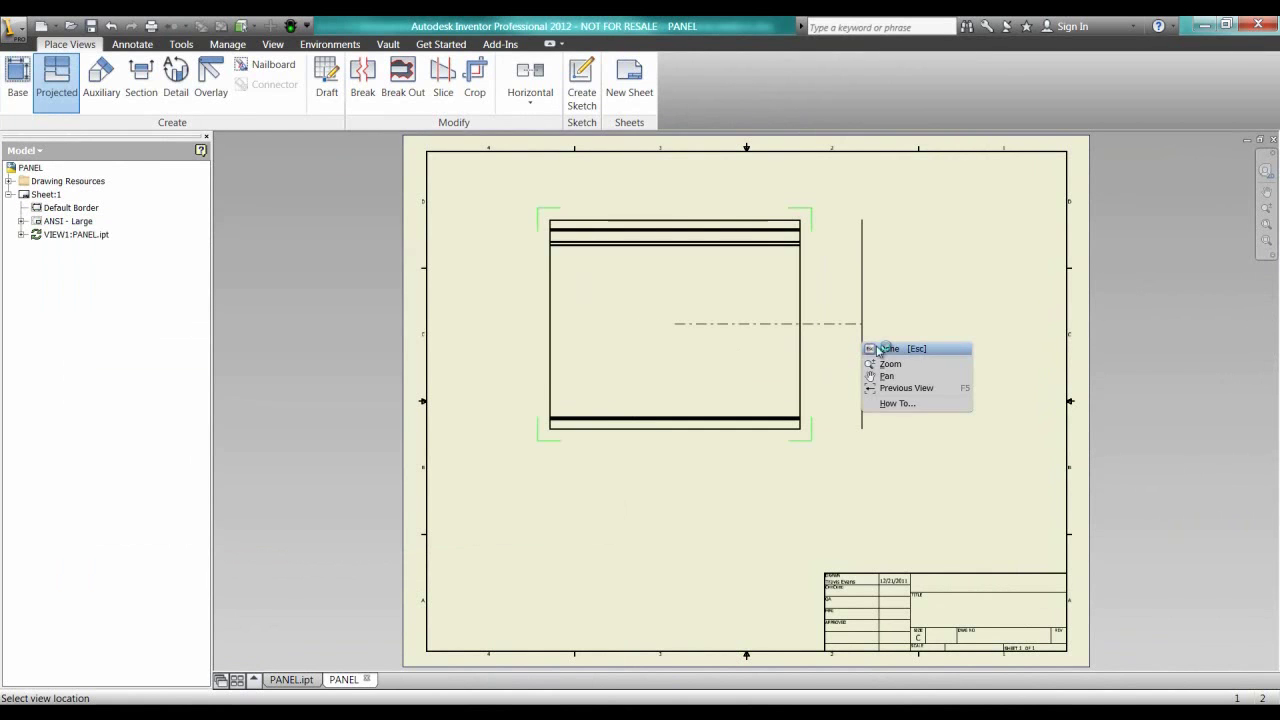
left_click(878, 347)
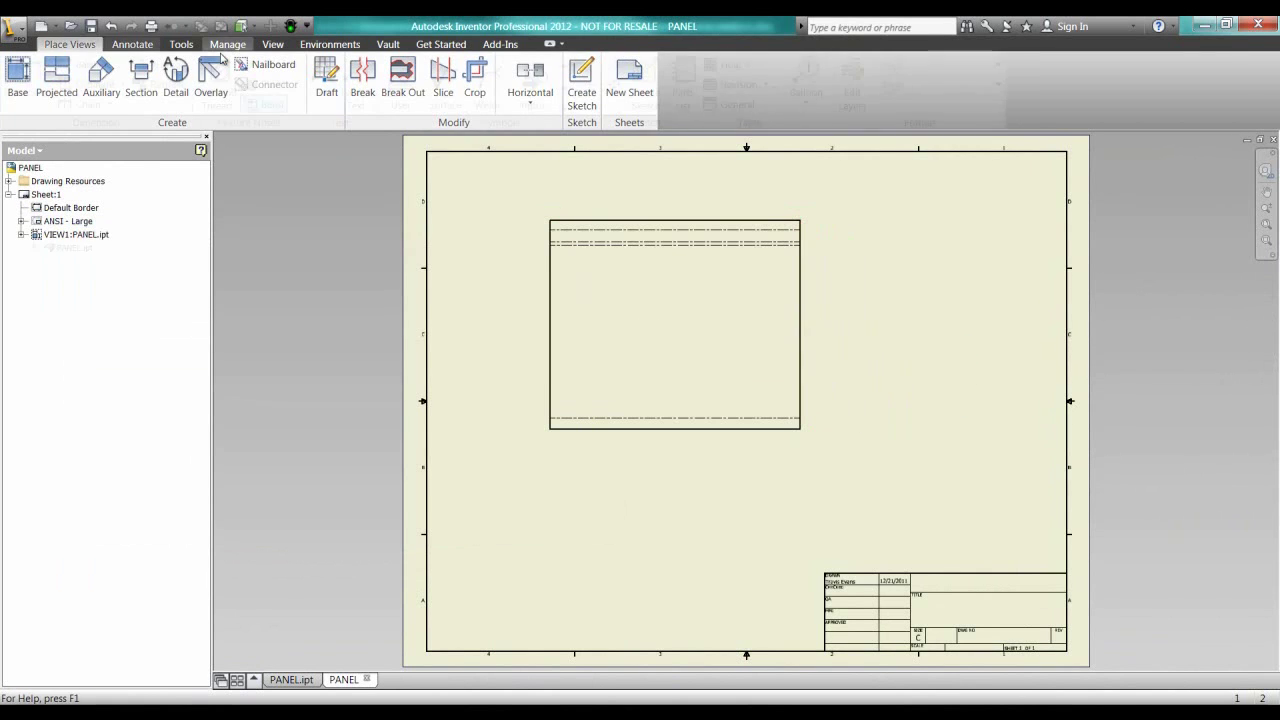
Add bend notes to the top and second bend centerlines of the flat-pattern view.
left_click(132, 44)
left_click(263, 104)
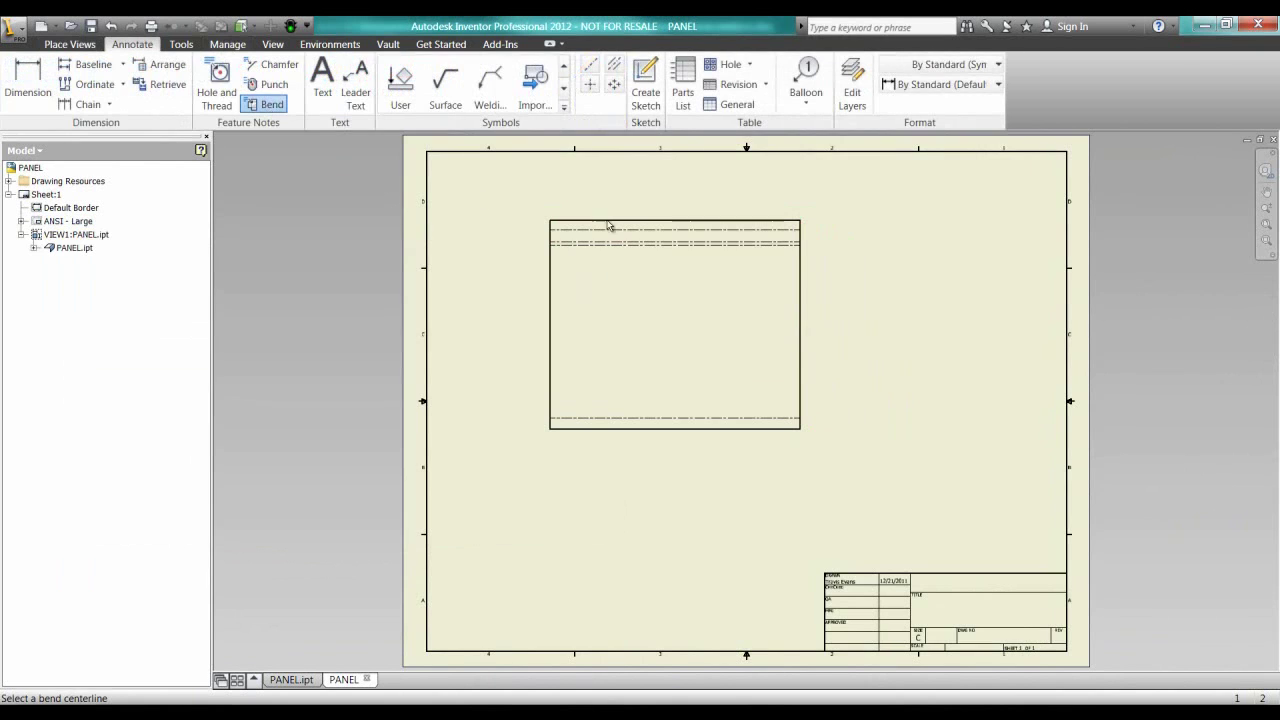
scroll(674, 271, "down", 2)
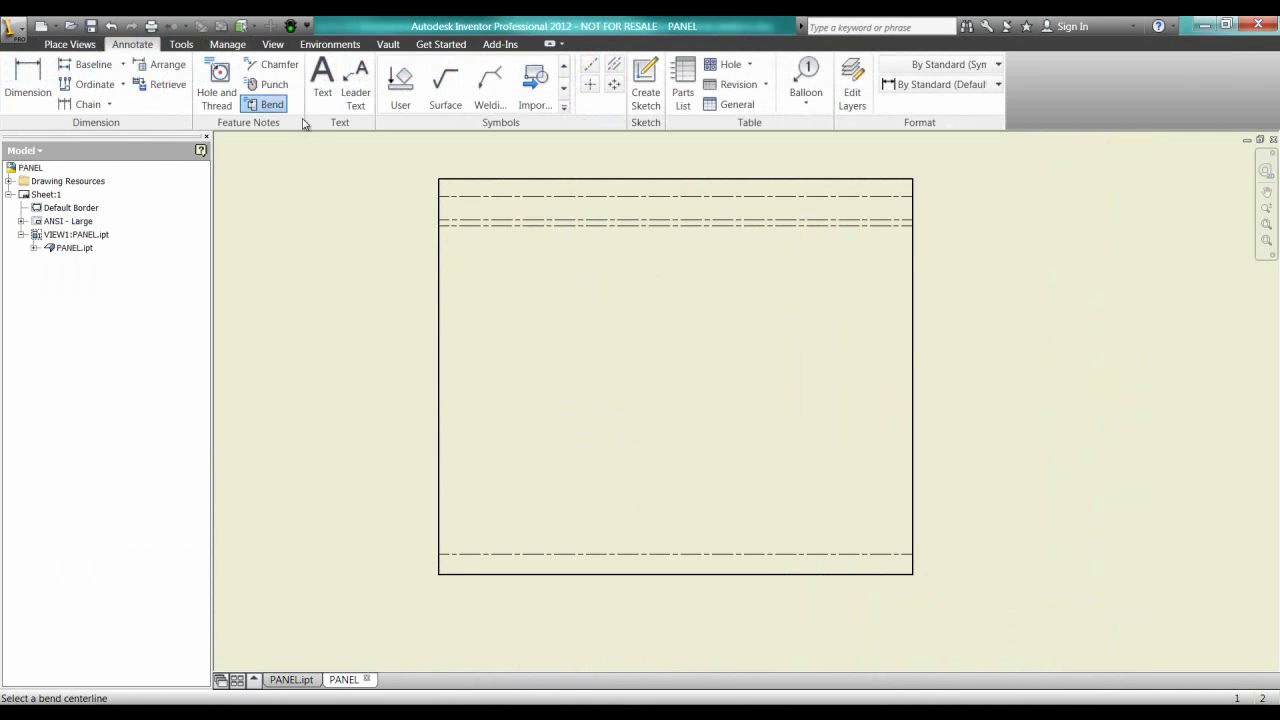
left_click(716, 195)
left_click(709, 224)
key("Escape")
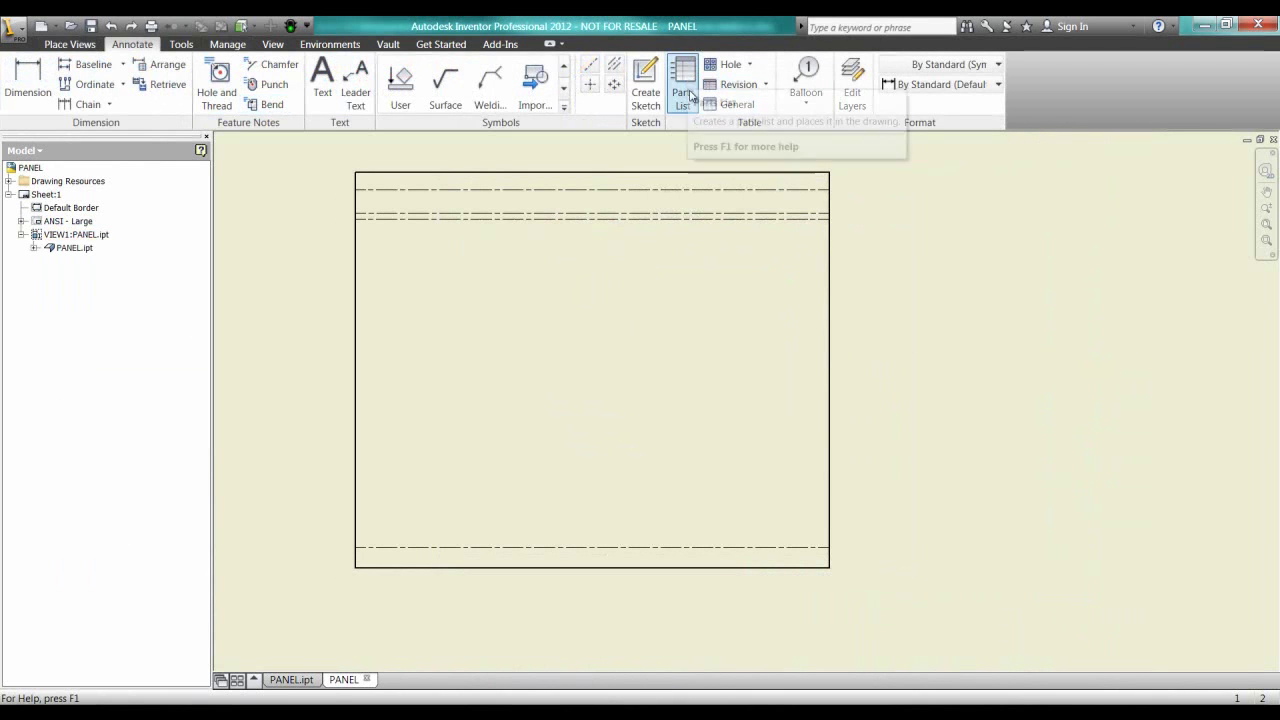
Insert a general bend table from the flat-pattern view, placed to its right.
left_click(716, 107)
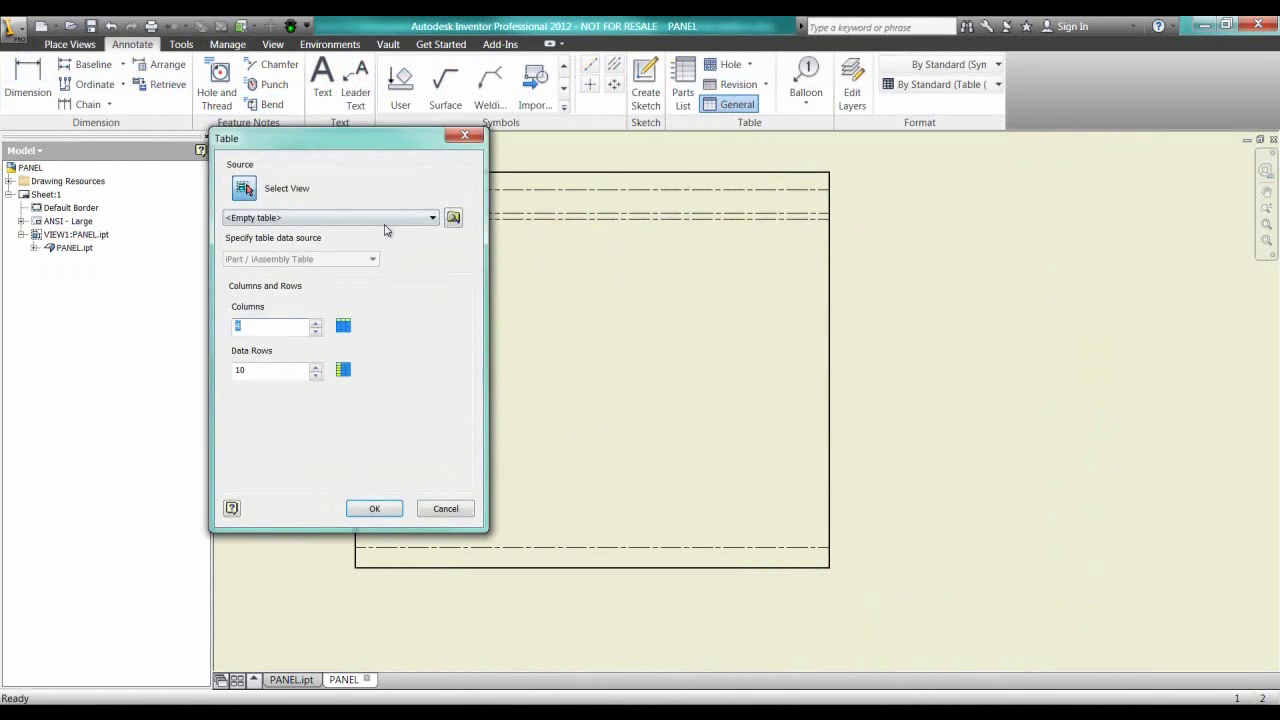
left_click(840, 183)
left_click(374, 508)
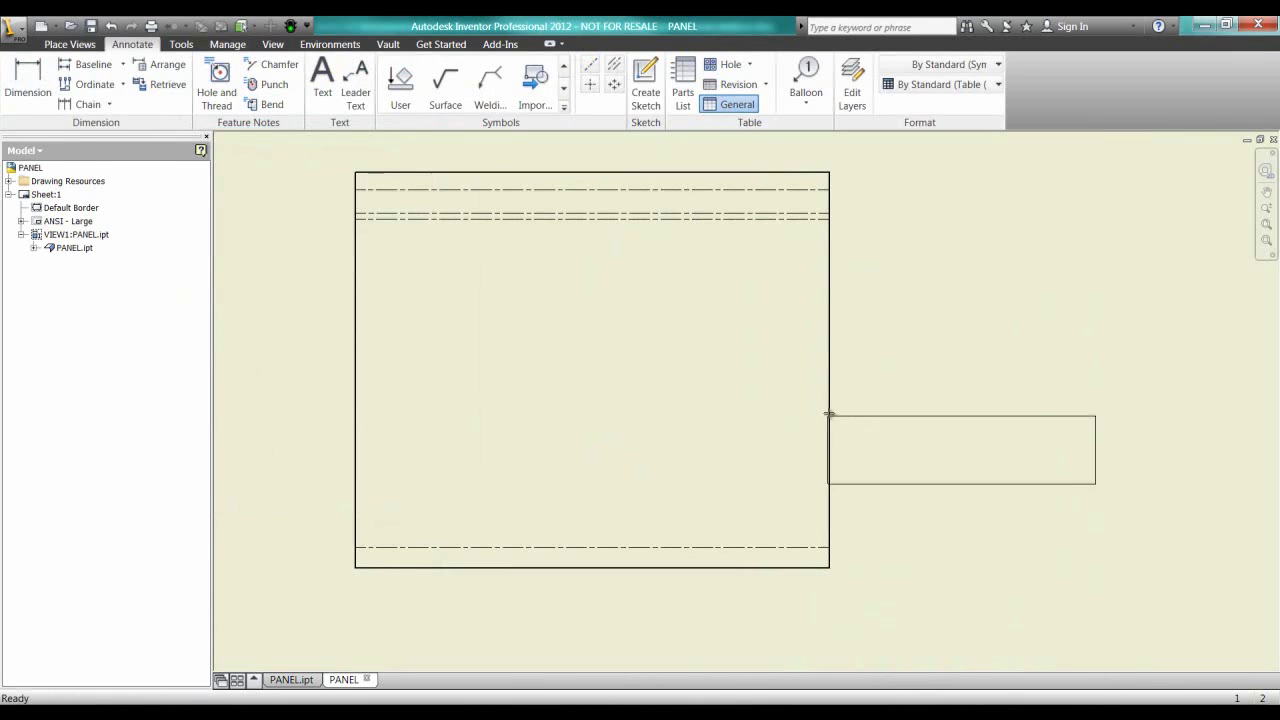
left_click(883, 254)
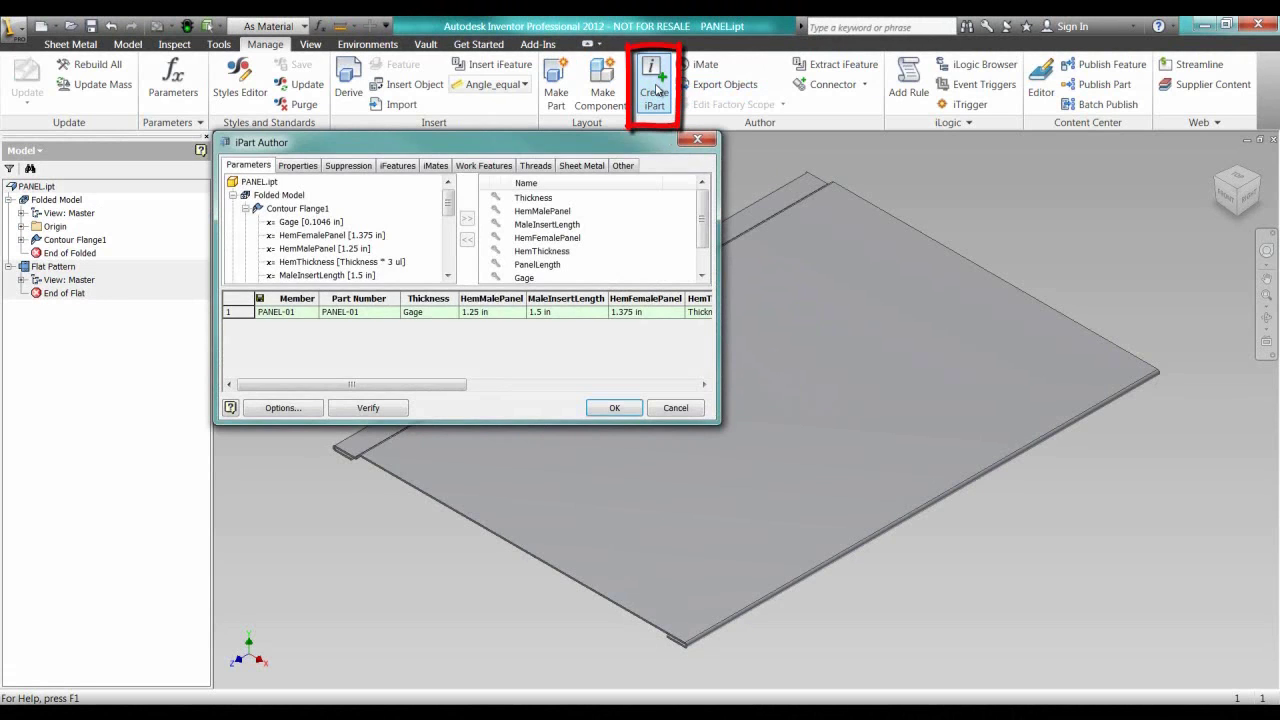
Remove Thickness and the hem and insert parameters, HemMalePanel through HemThickness, from the iPart table.
left_click(538, 199)
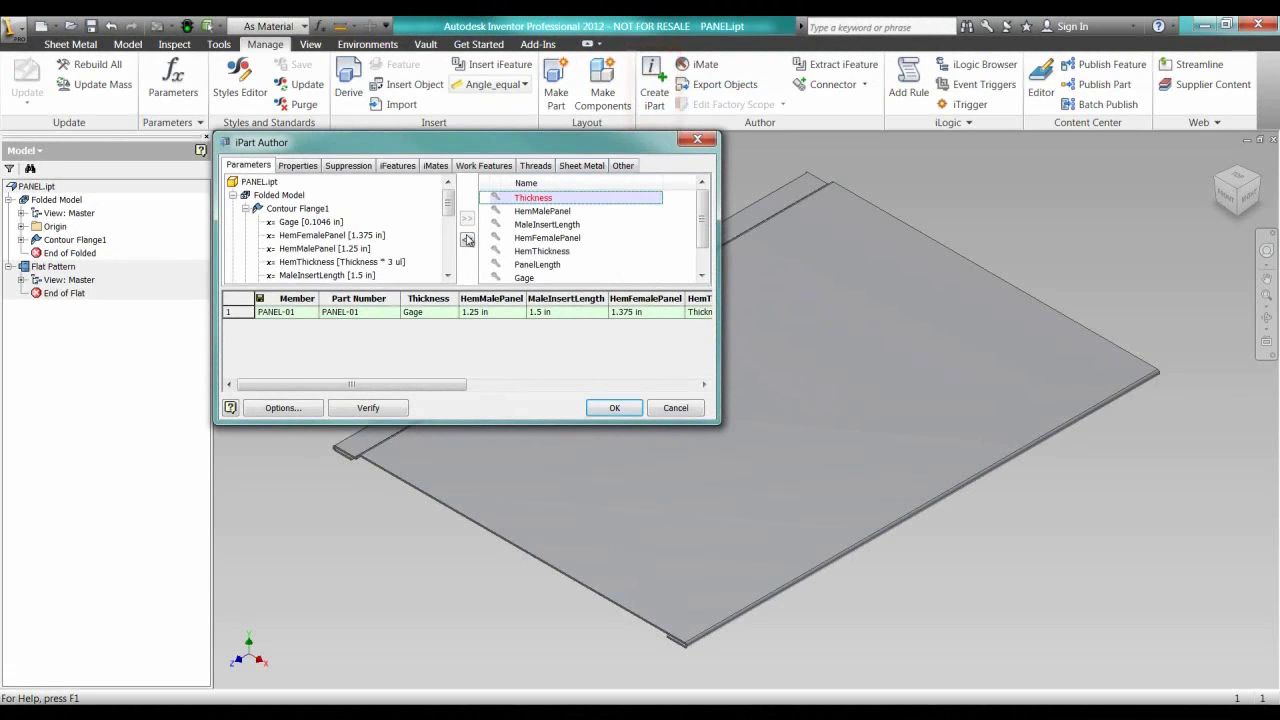
left_click(466, 243)
left_click(544, 200)
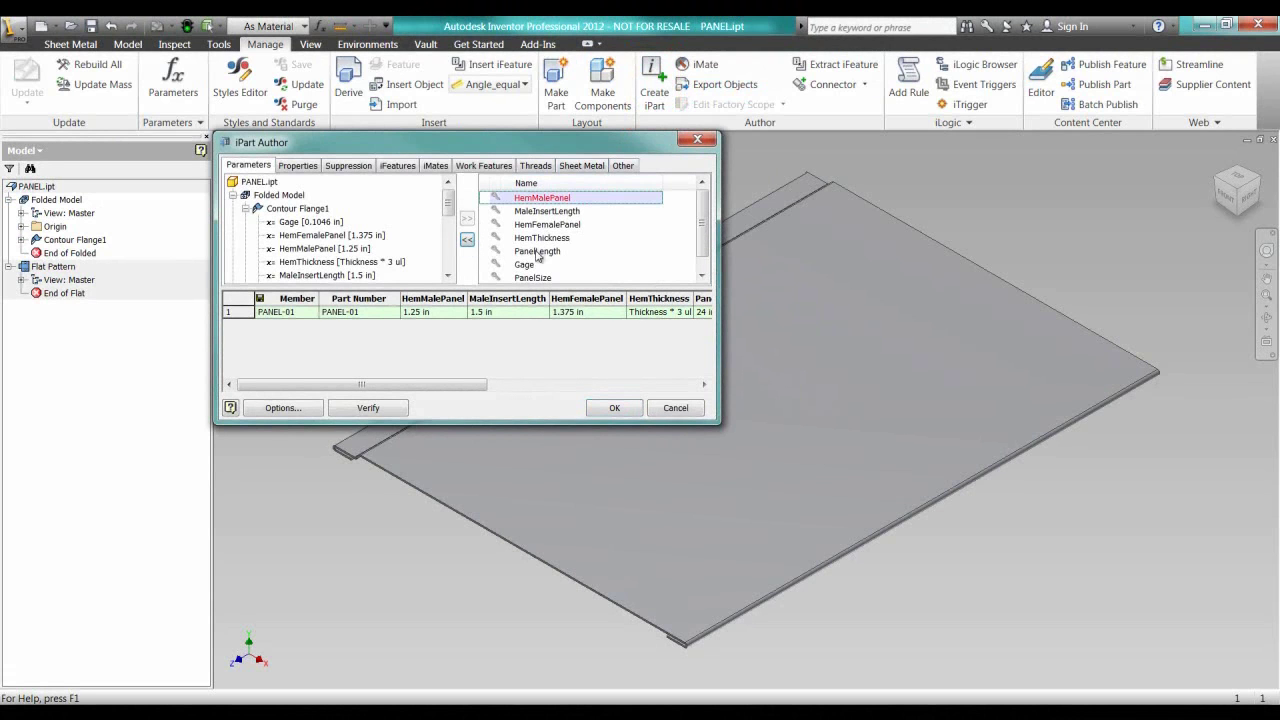
left_click(540, 240)
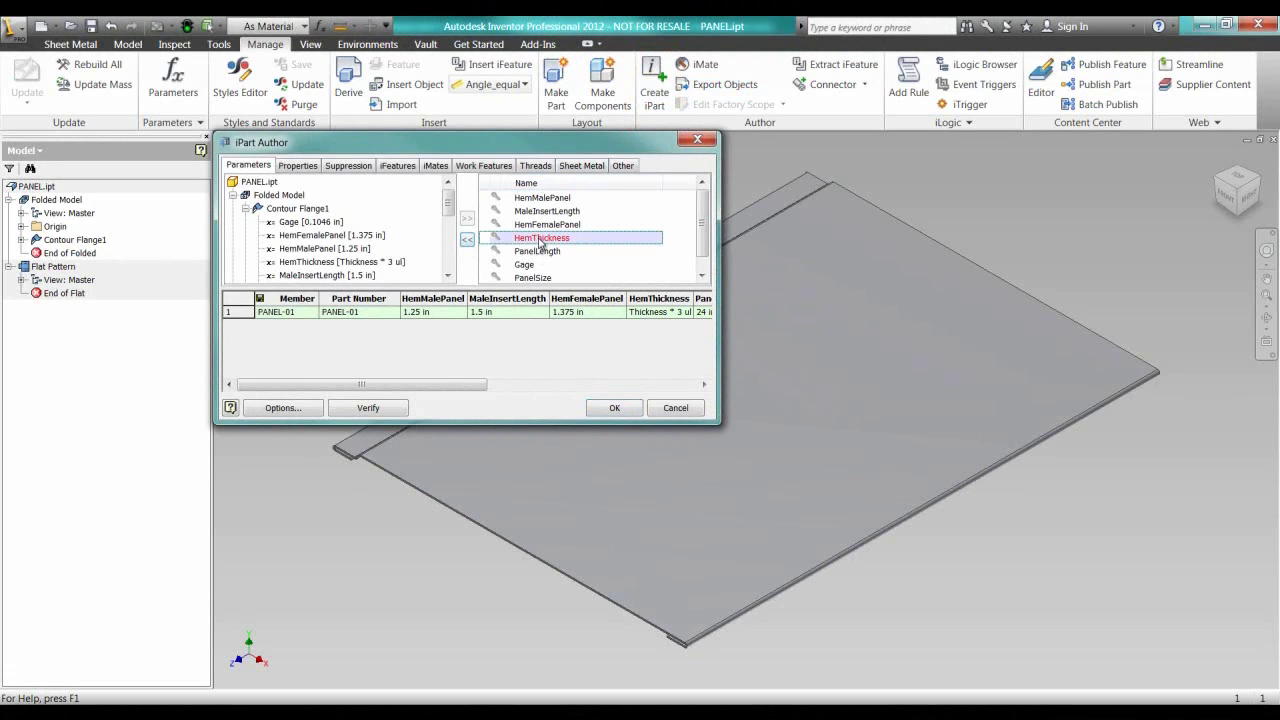
left_click(467, 241)
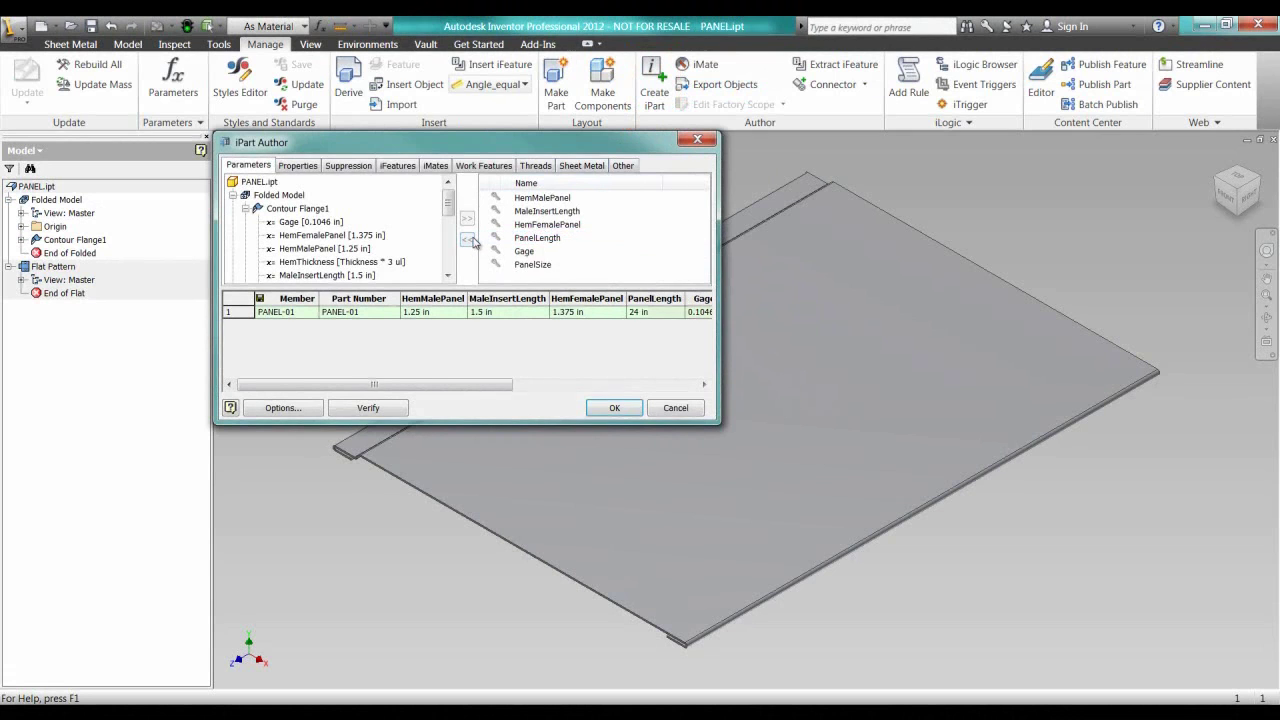
Insert three more member rows, up to PANEL-04, and begin editing row 1's PanelLength.
right_click(285, 315)
left_click(300, 322)
right_click(287, 326)
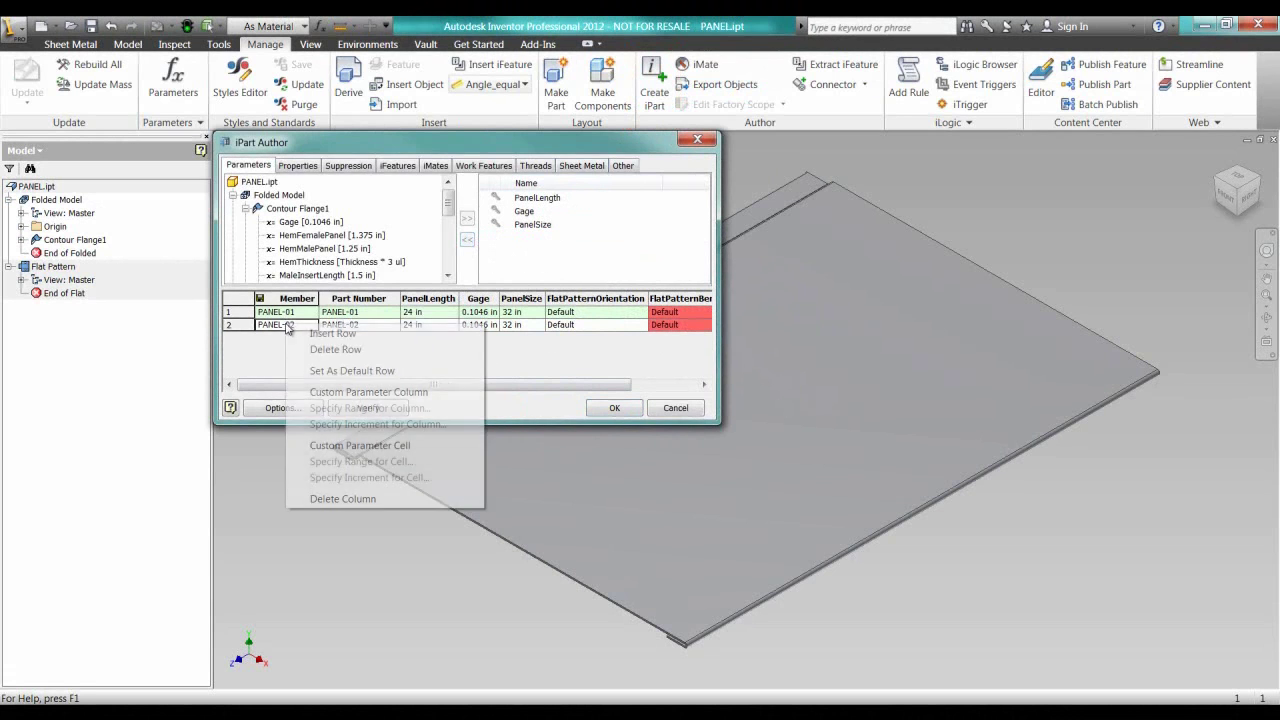
left_click(305, 336)
right_click(300, 340)
left_click(333, 350)
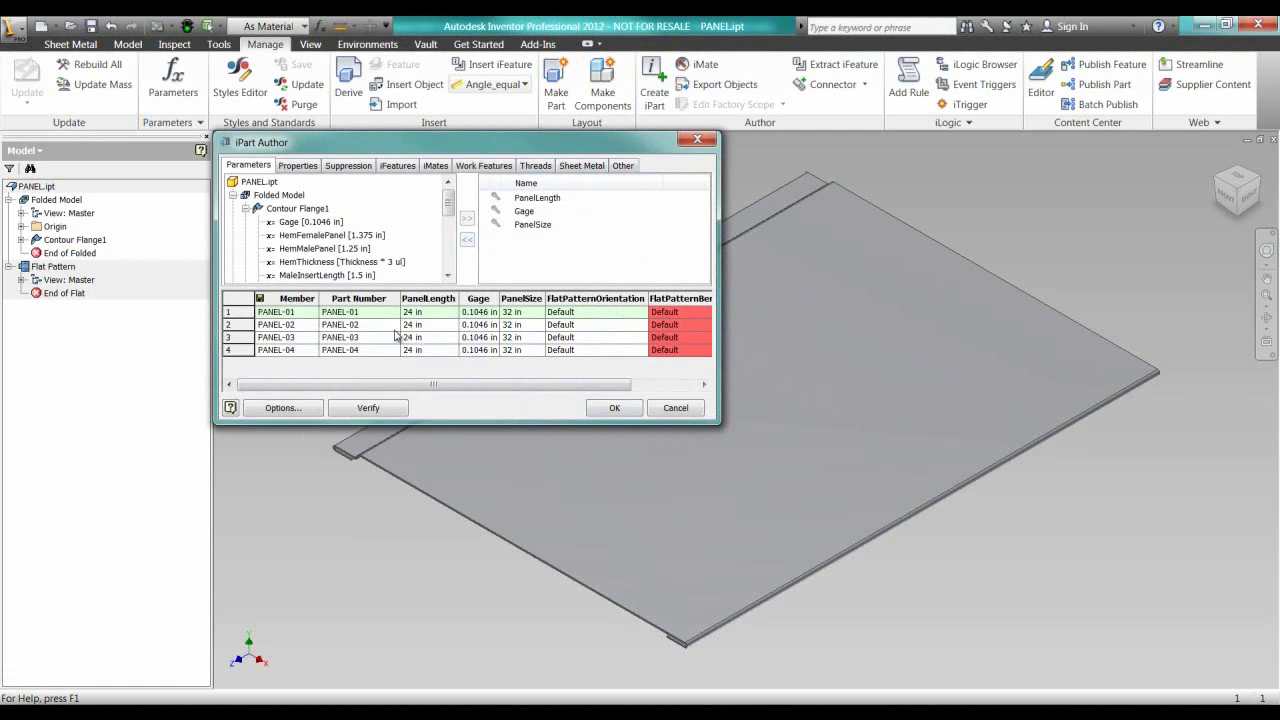
left_click(424, 313)
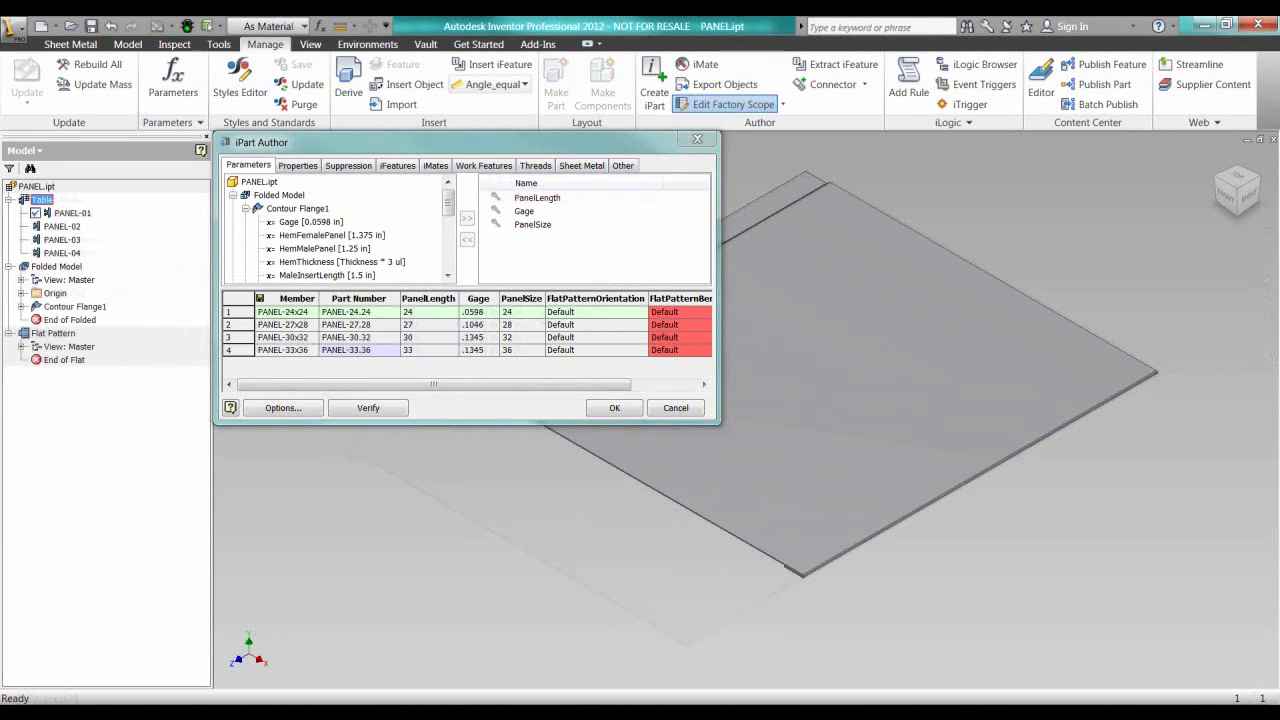
Build the iPart, switch through PANEL-27x28, PANEL-30x32 and PANEL-33x36, and zoom to fit.
left_click(631, 411)
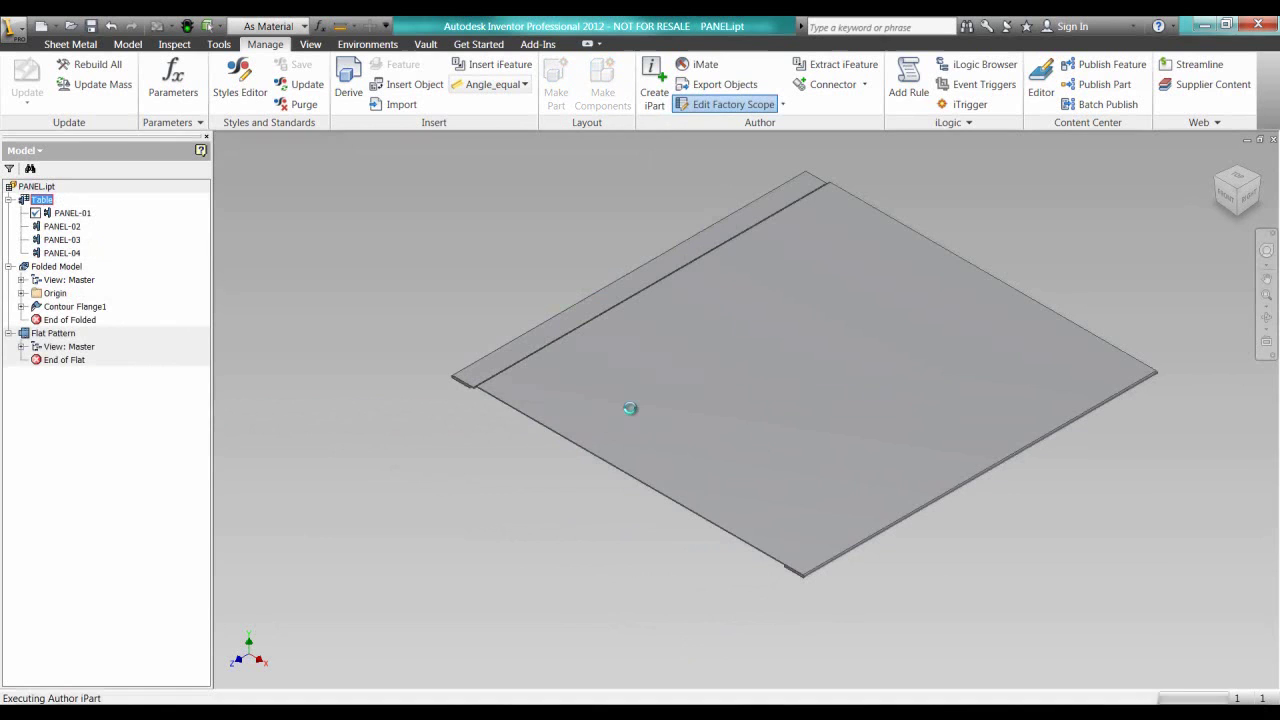
double_click(51, 226)
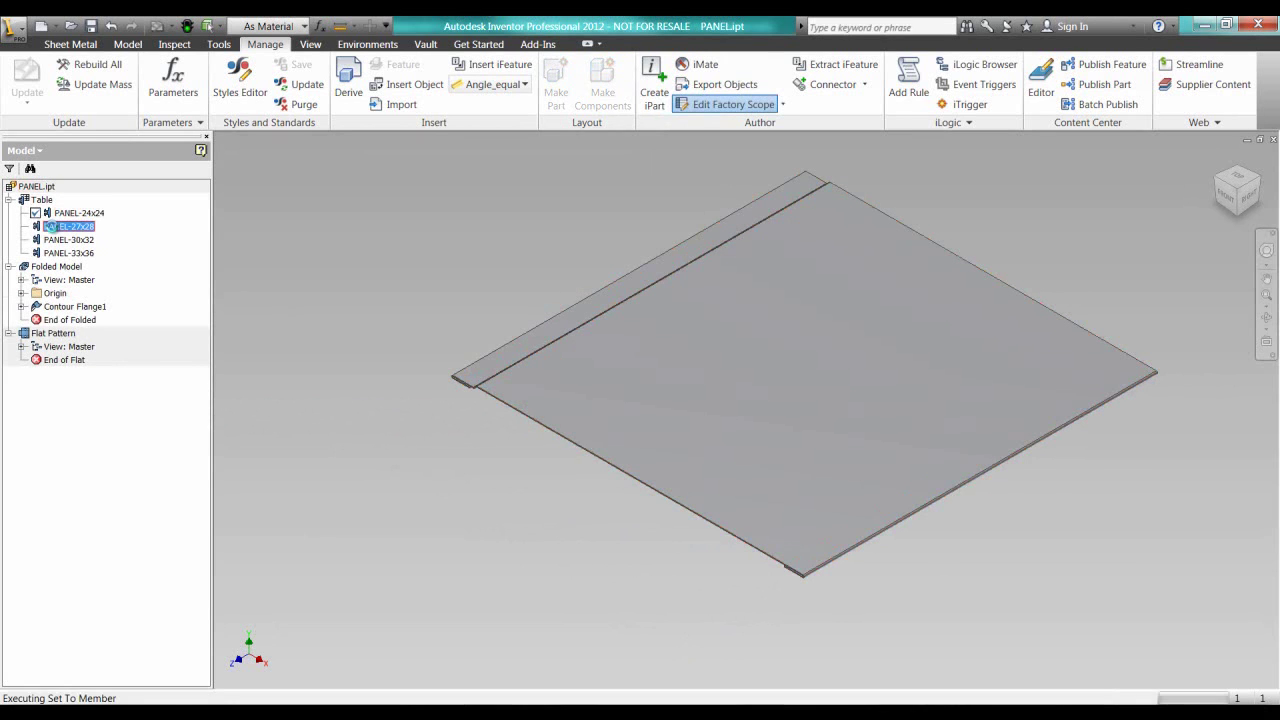
double_click(60, 241)
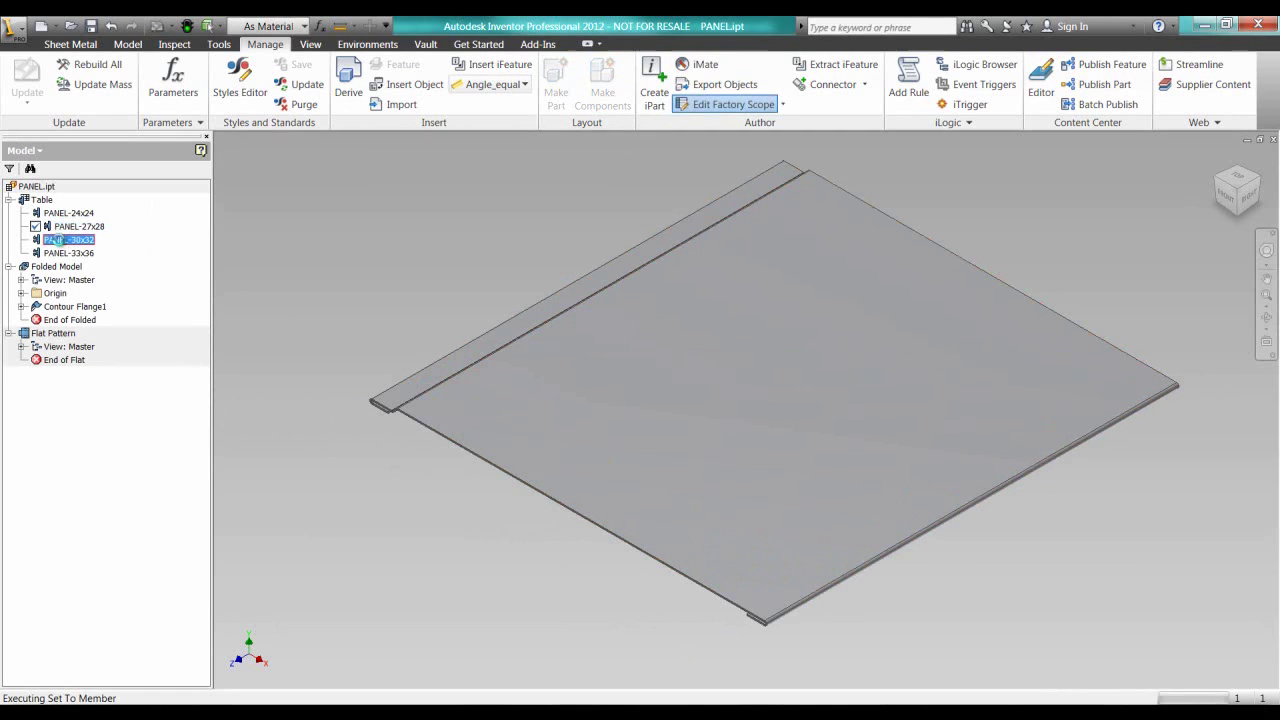
double_click(68, 253)
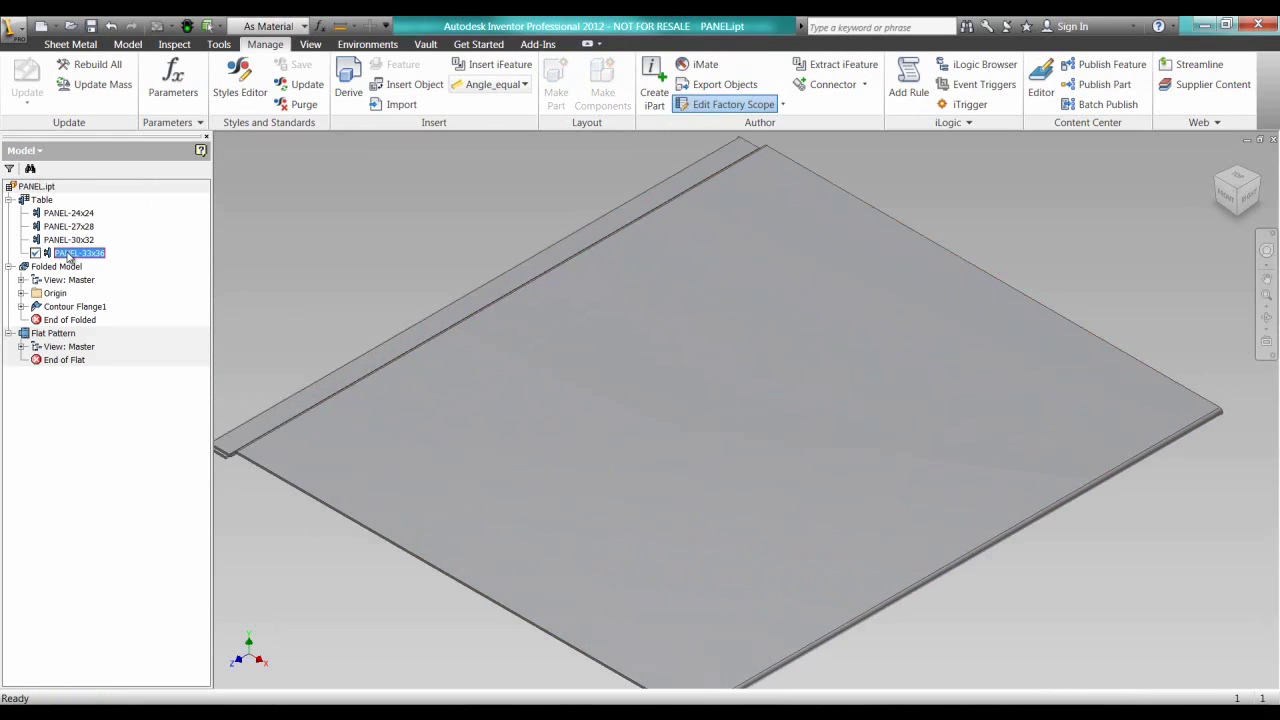
key("Home")
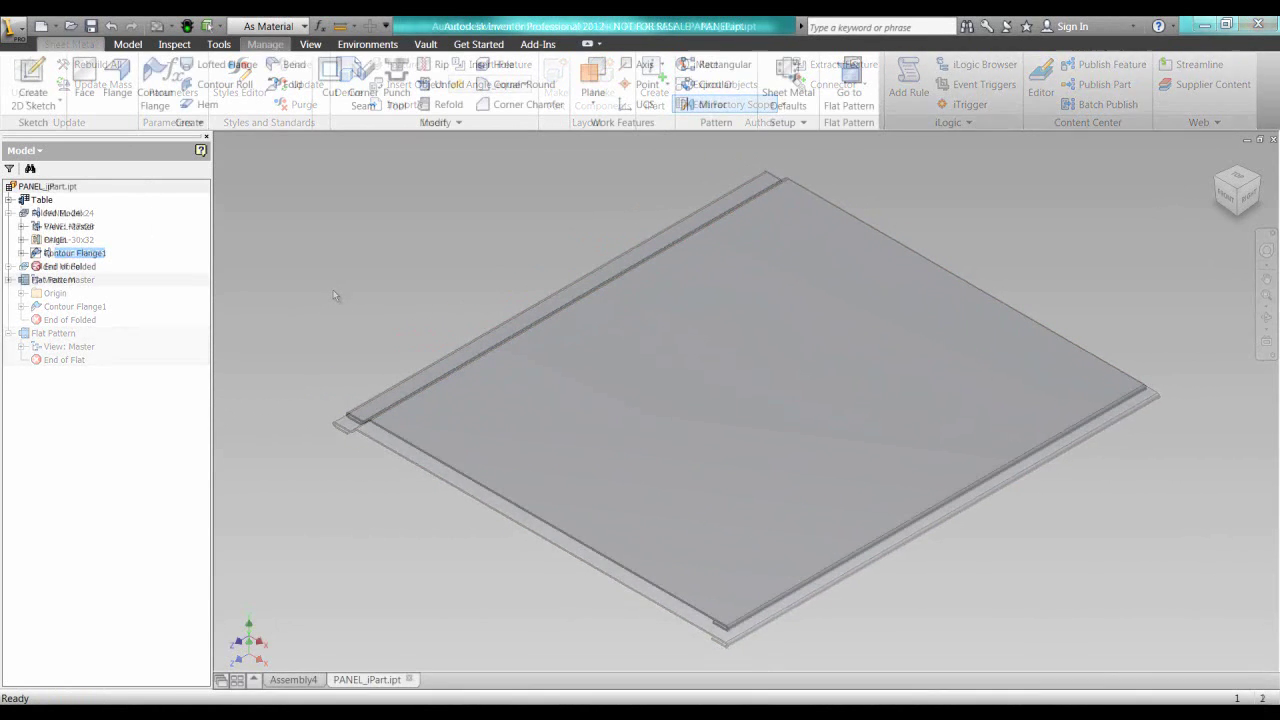
Create a new assembly from the Standard (in).iam template.
left_click(8, 30)
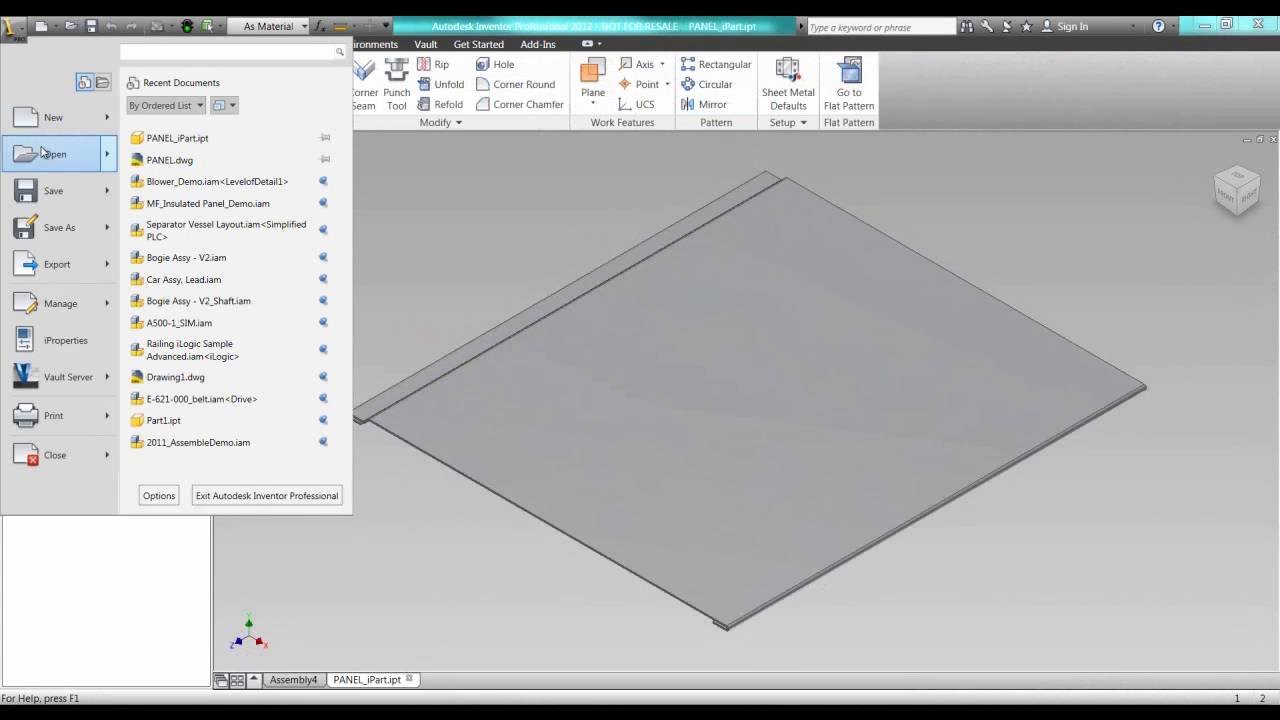
left_click(54, 128)
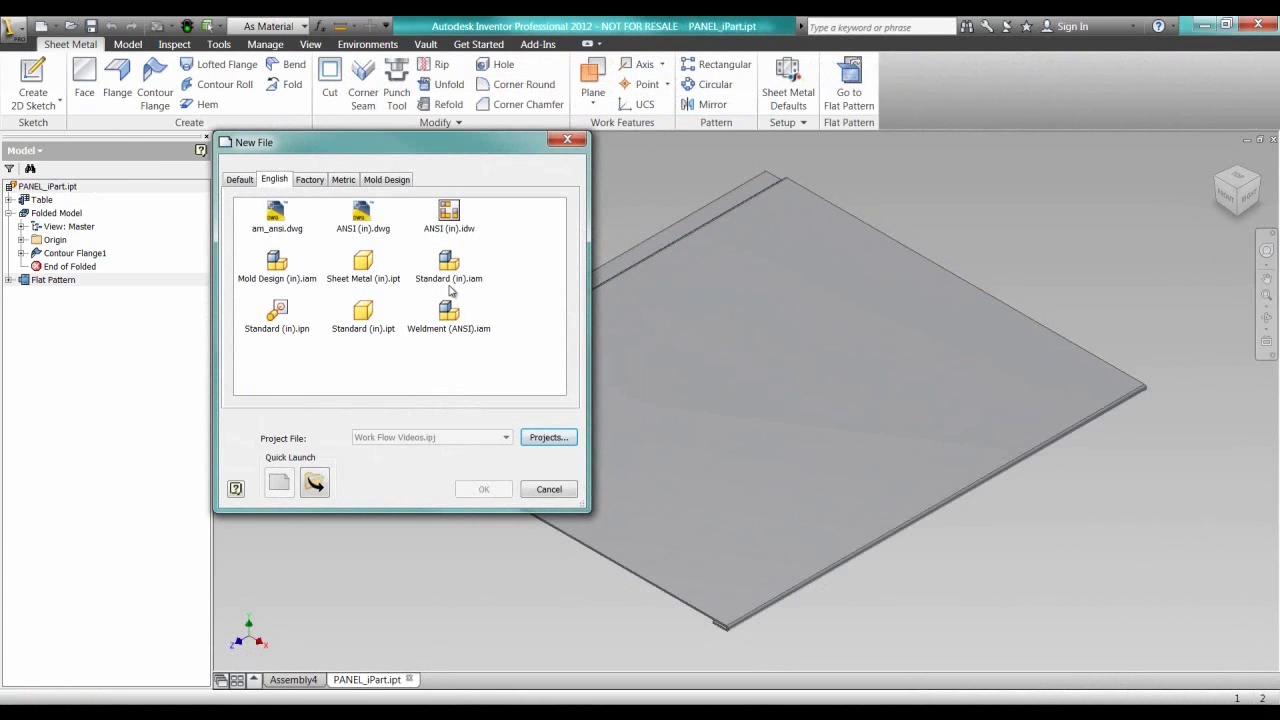
double_click(440, 264)
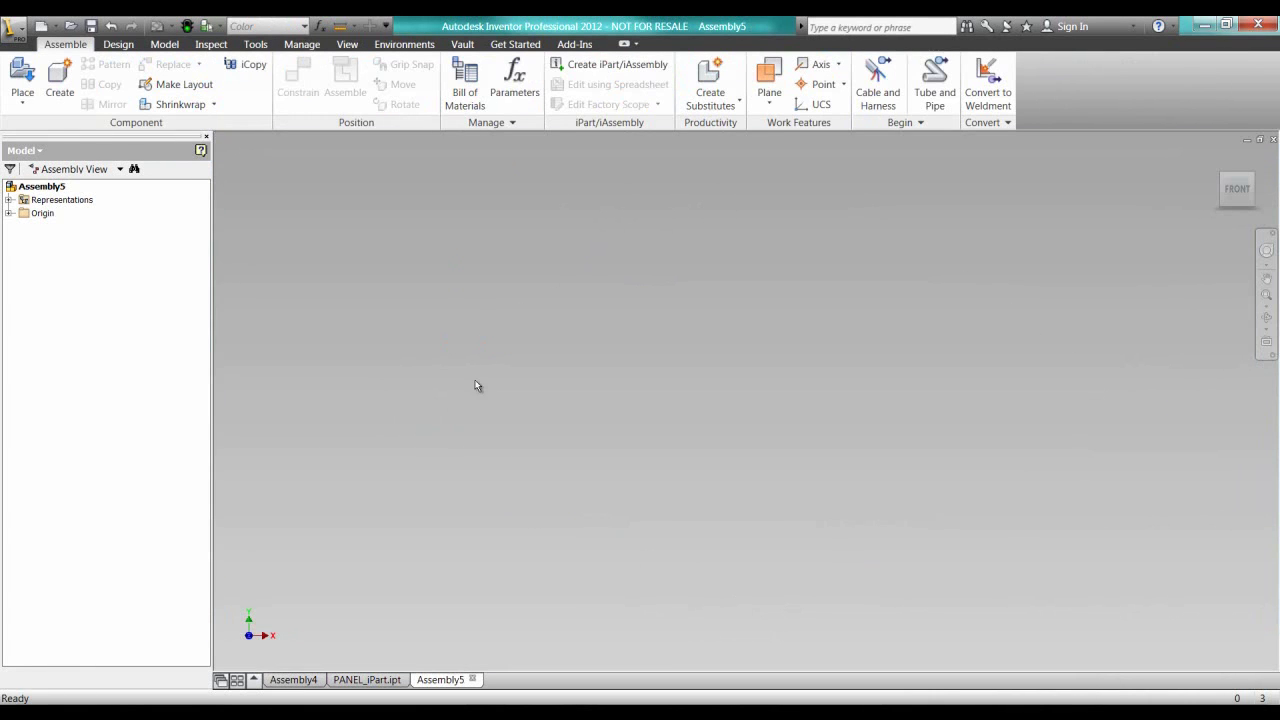
Choose Parts\PANEL_iPart.ipt as the component to place in the assembly.
left_click(22, 80)
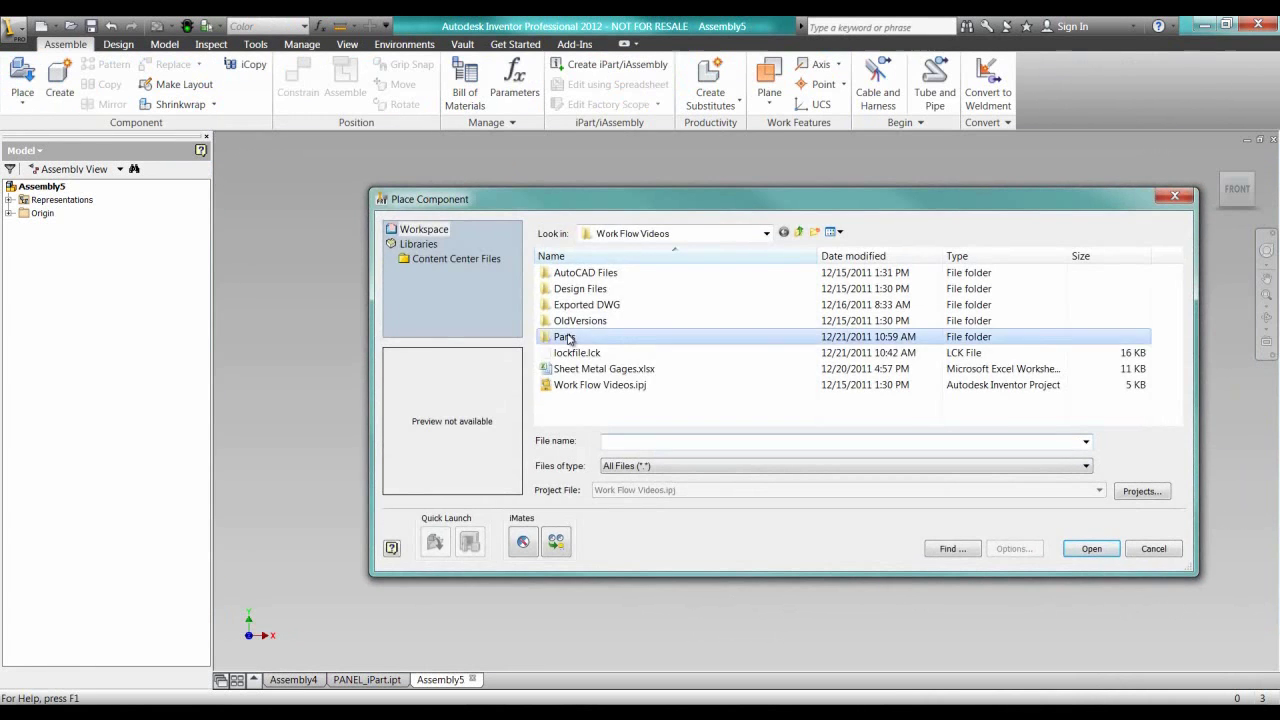
double_click(575, 331)
scroll(587, 388, "down", 5)
left_click(588, 416)
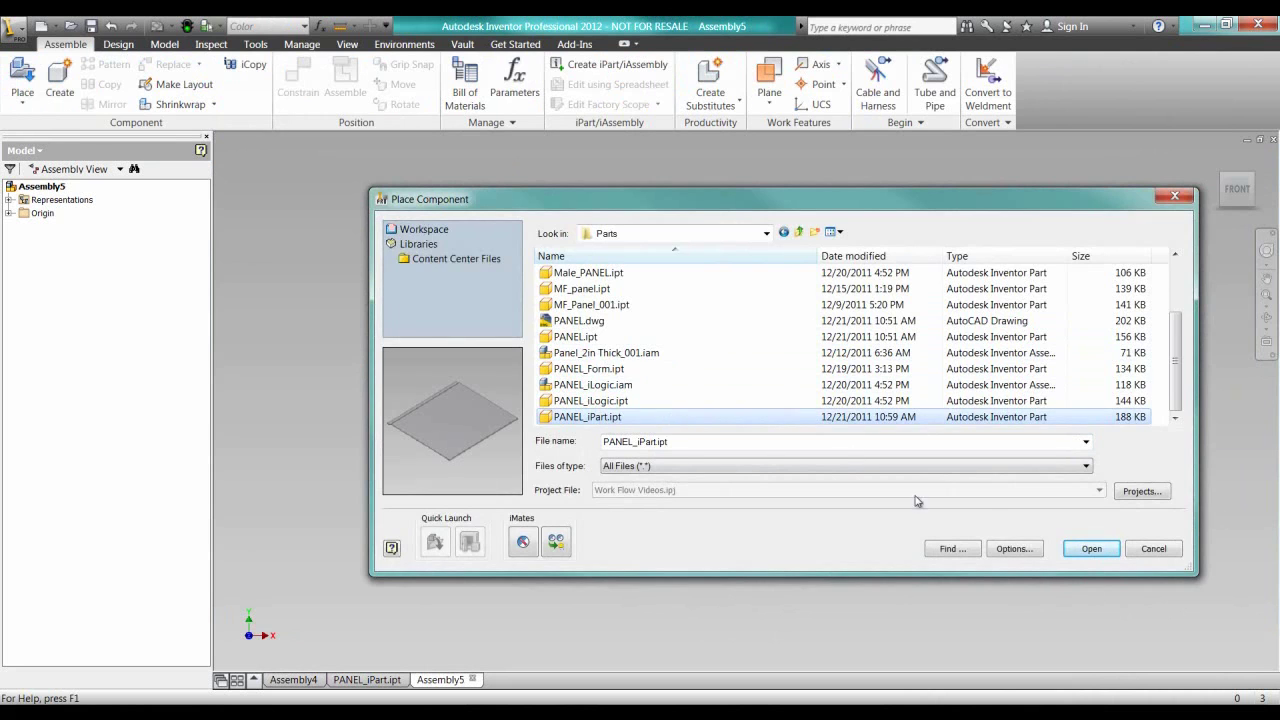
left_click(1089, 549)
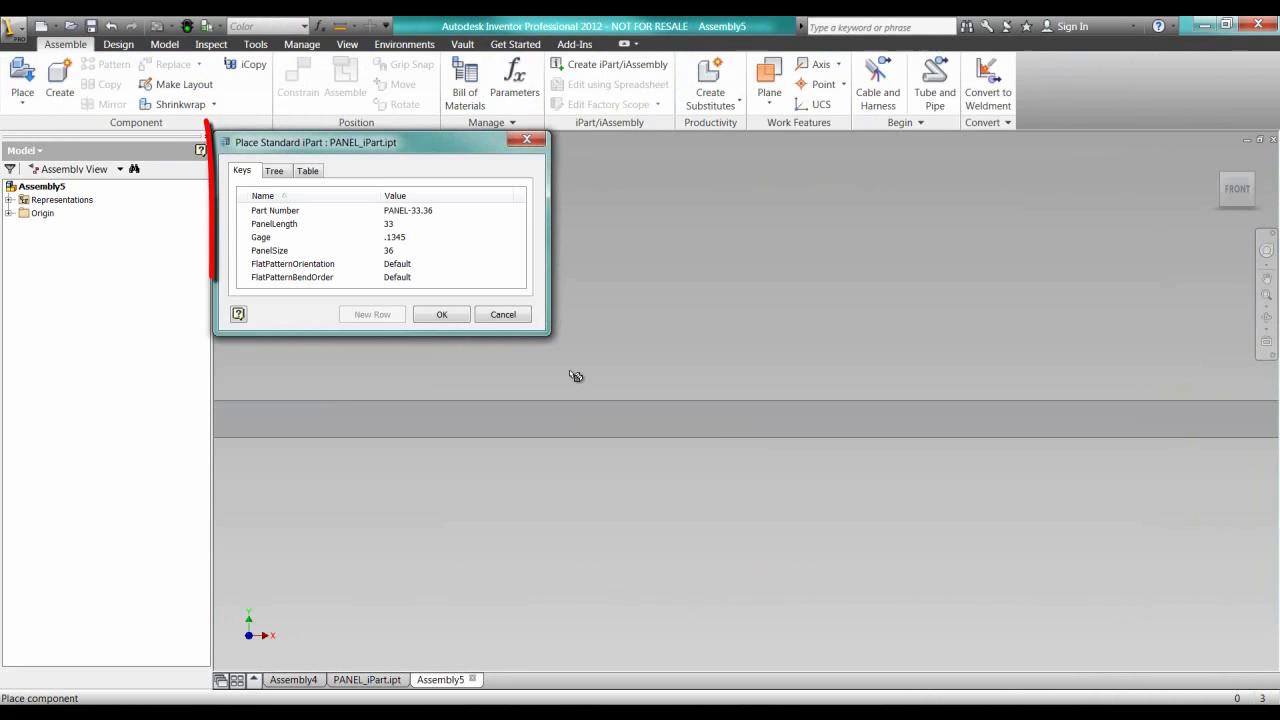
Place the PANEL-24x24 member from the iPart table into the assembly.
left_click(274, 171)
left_click(298, 172)
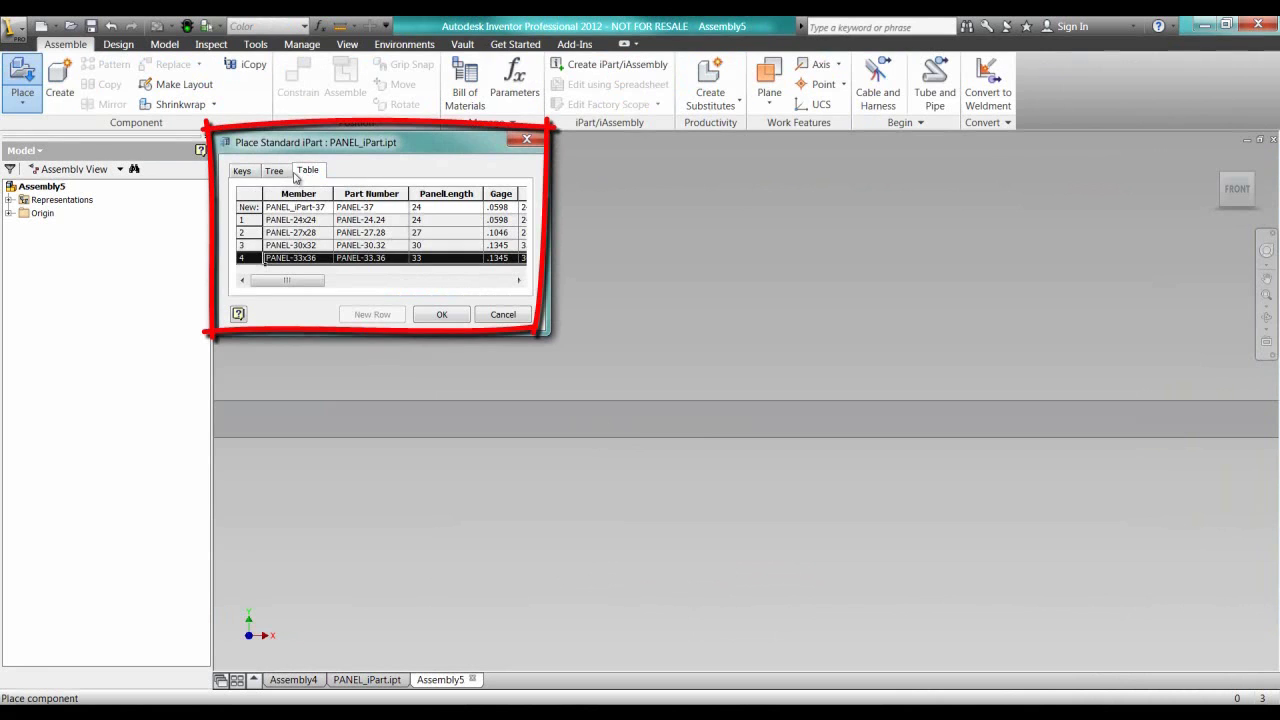
left_click(305, 224)
left_click(441, 314)
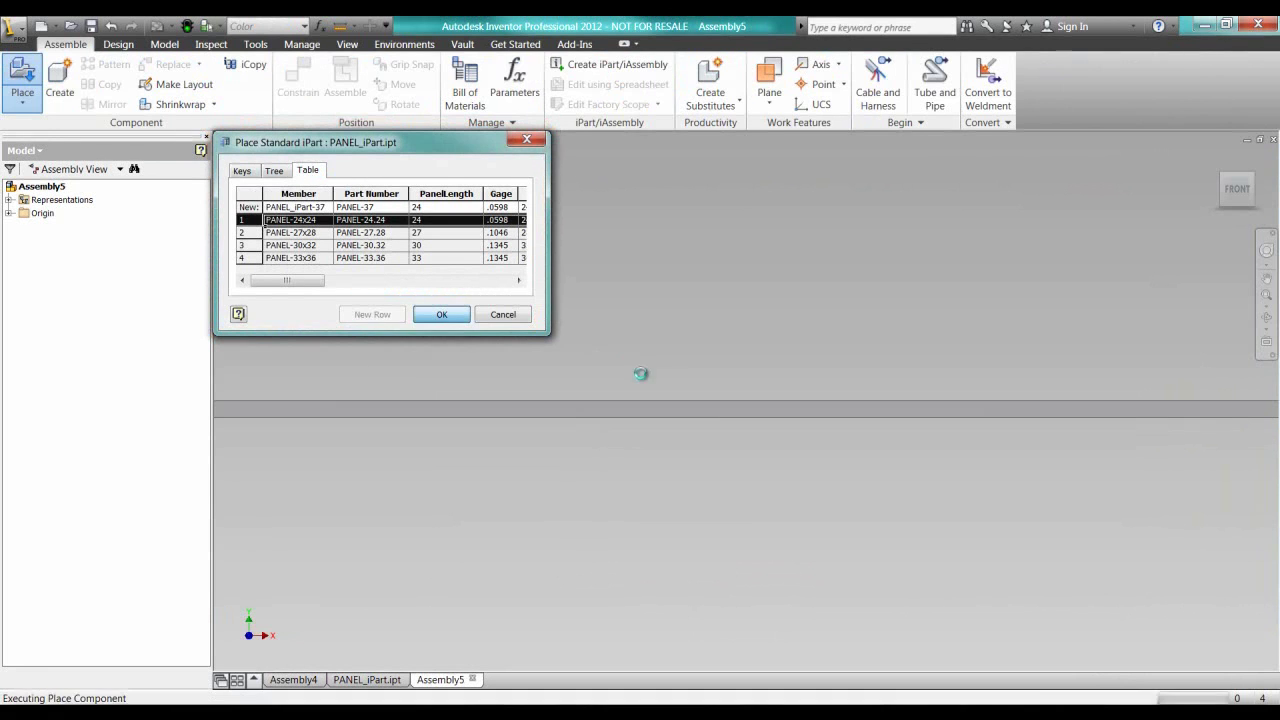
left_click(716, 414)
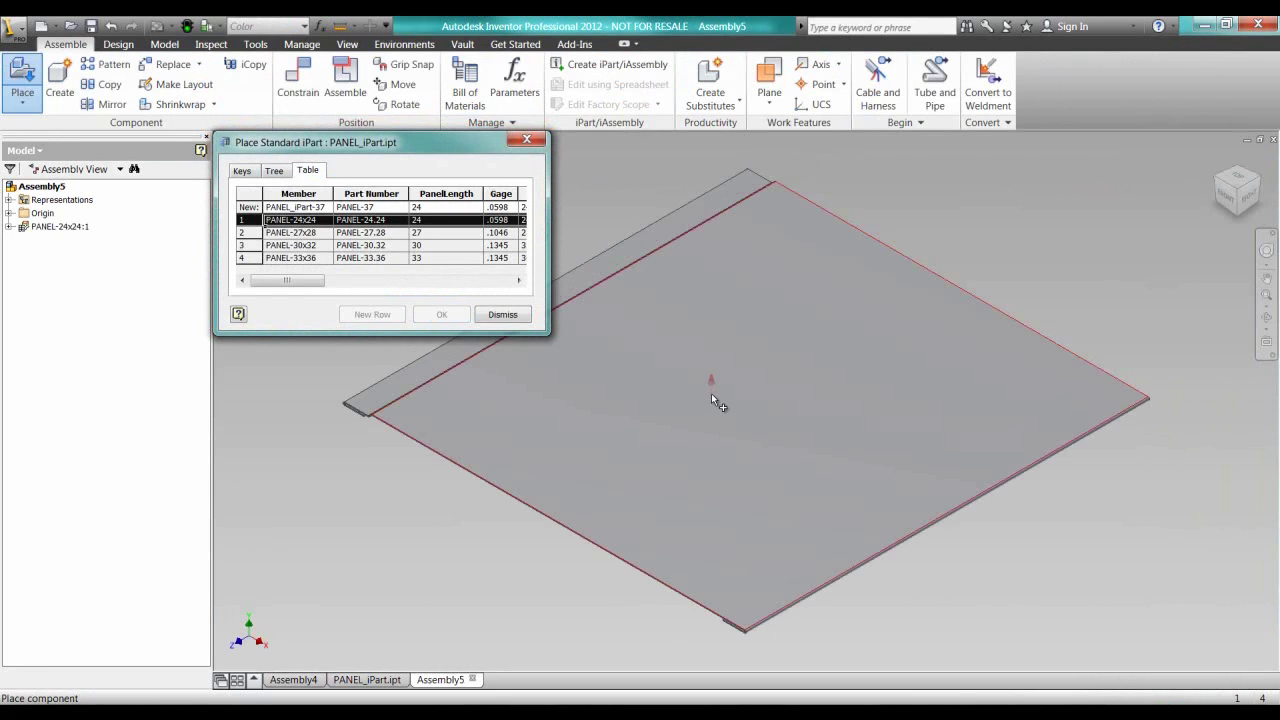
right_click(577, 403)
left_click(600, 426)
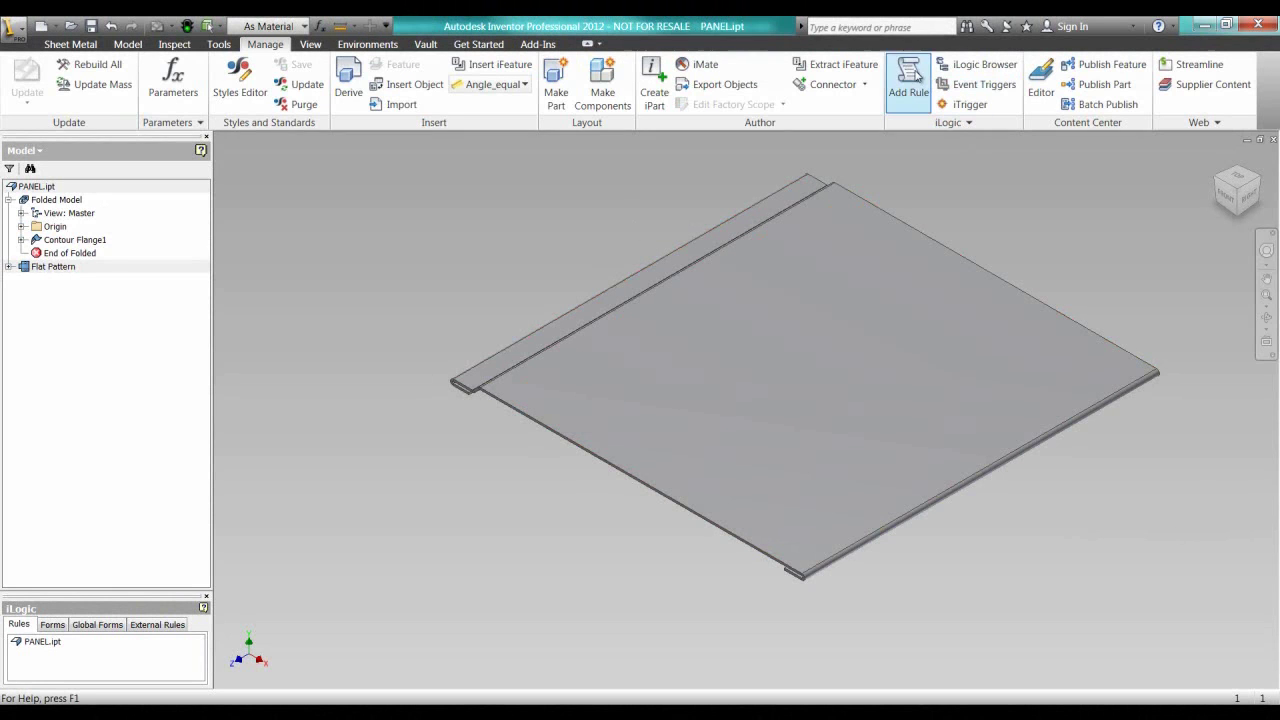
Add a new iLogic rule named Length to the part.
left_click(916, 76)
type("Le")
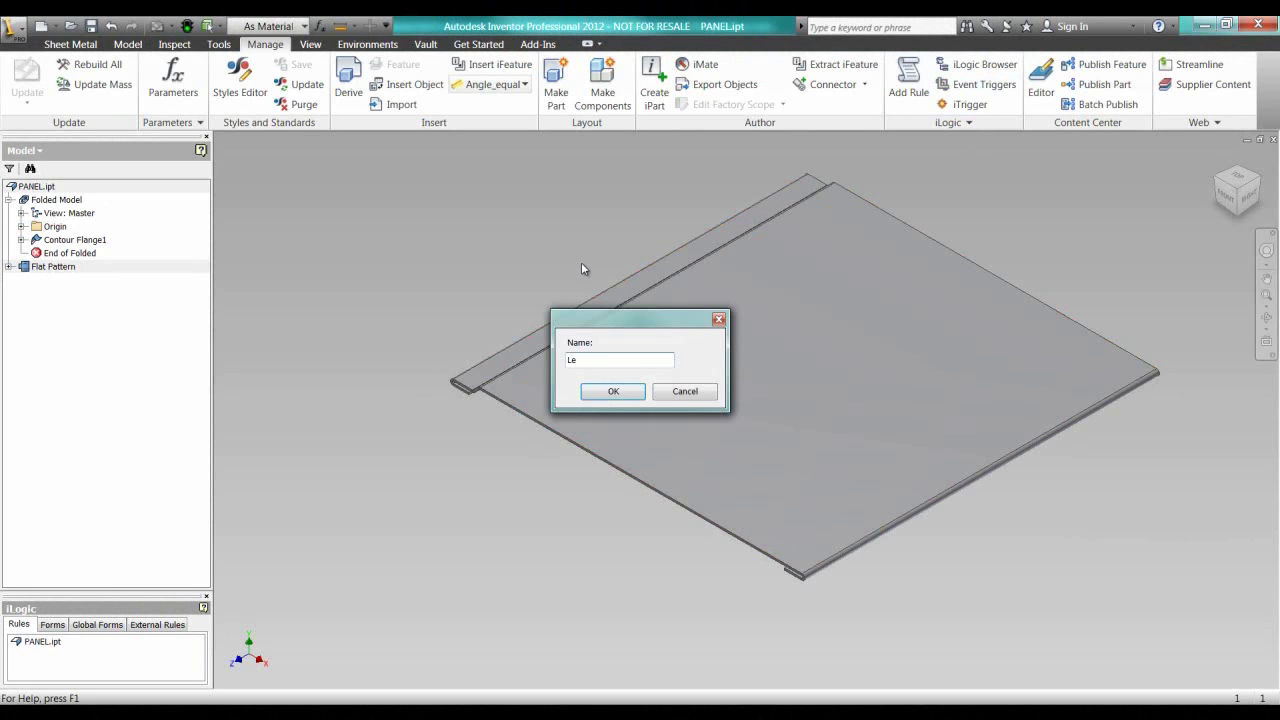
type("ngth")
key("Return")
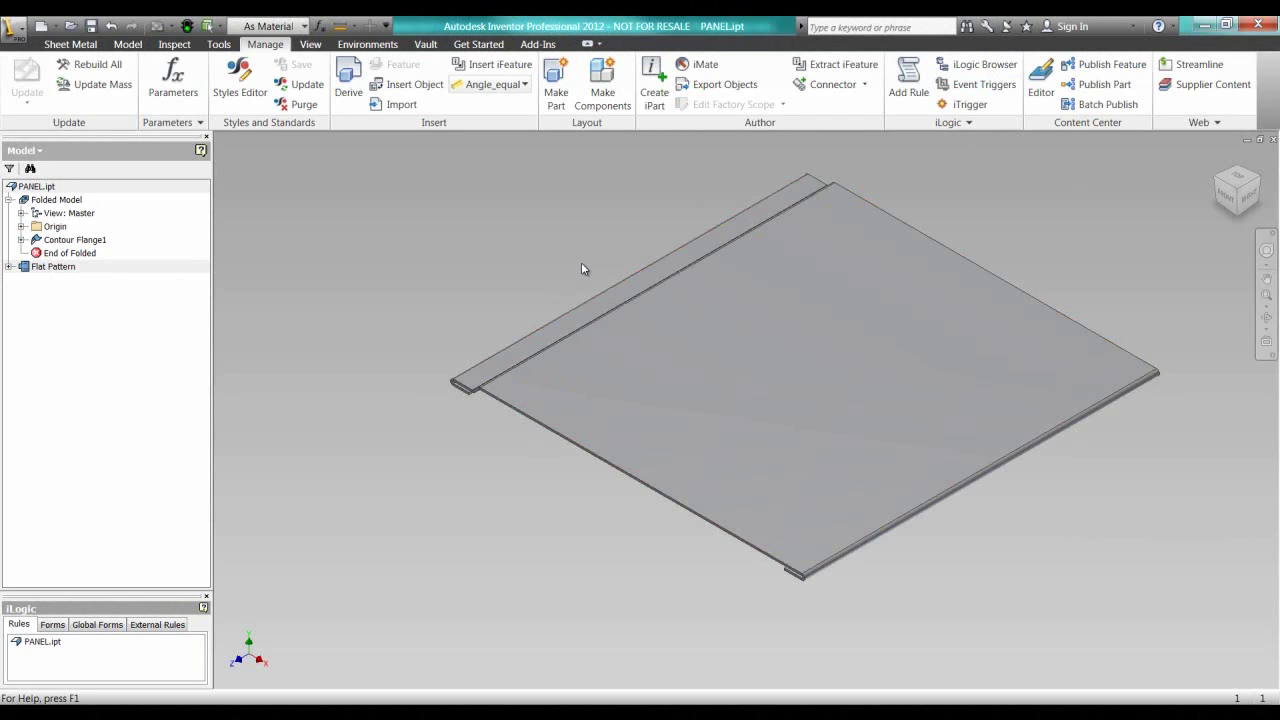
Write the rule code: If PanelLength, then Gage = .1345, Else.
left_click(685, 257)
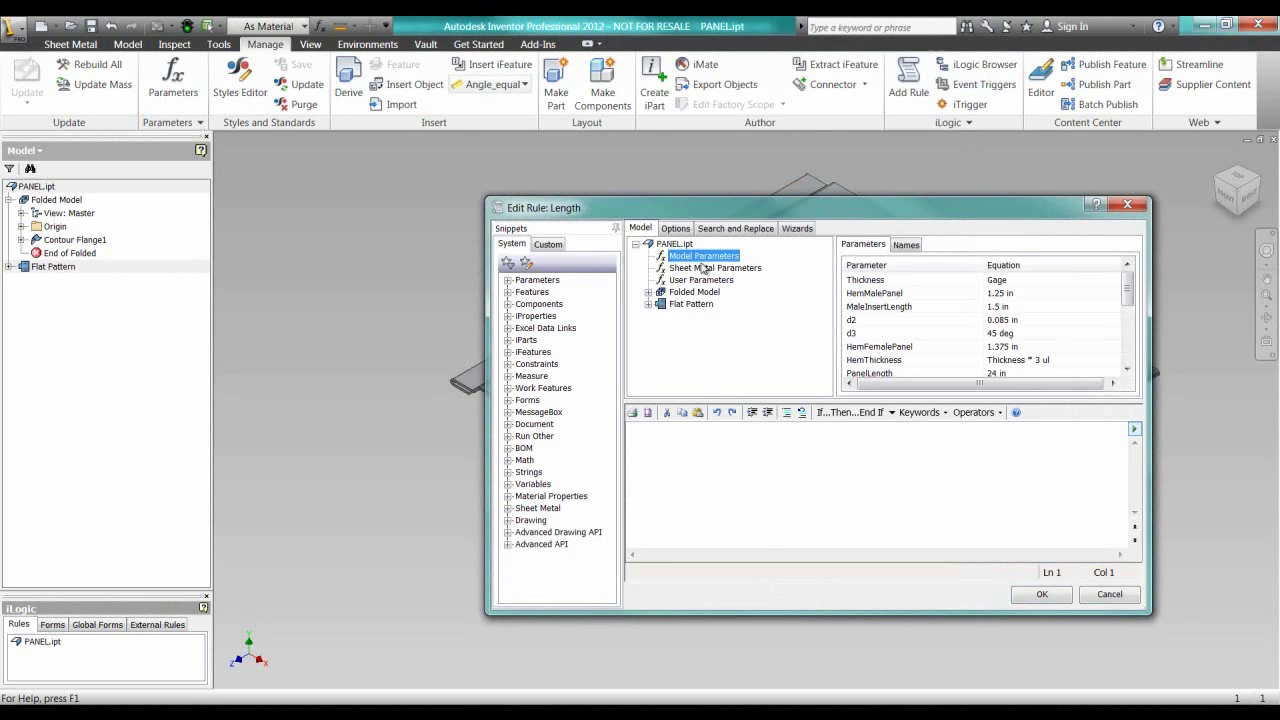
left_click(671, 451)
type("I")
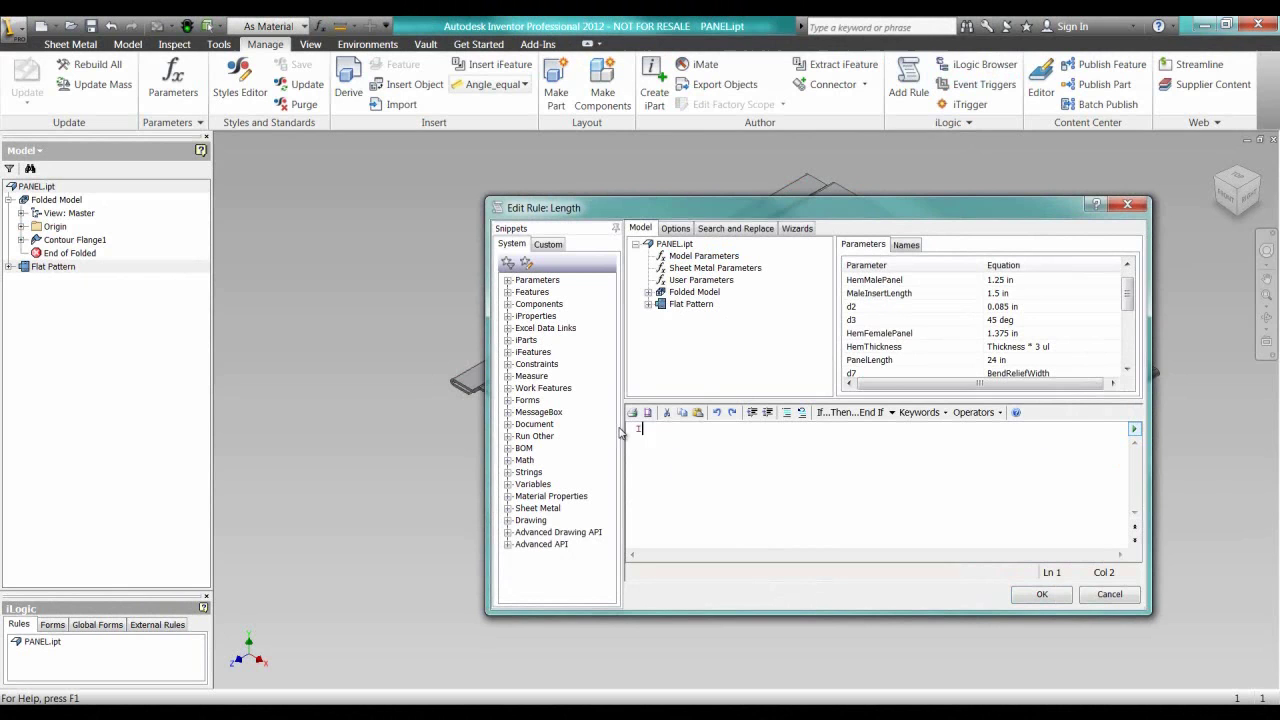
type("f")
double_click(869, 360)
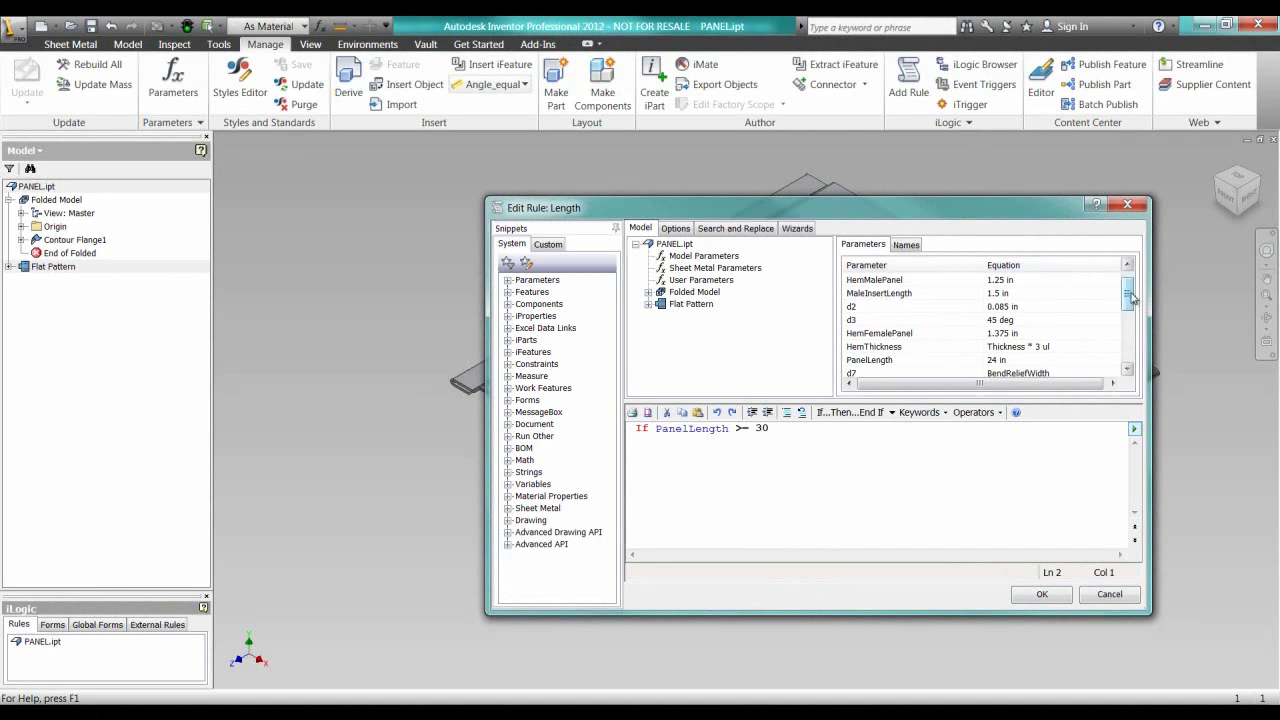
scroll(1128, 305, "down", 4)
left_click(700, 283)
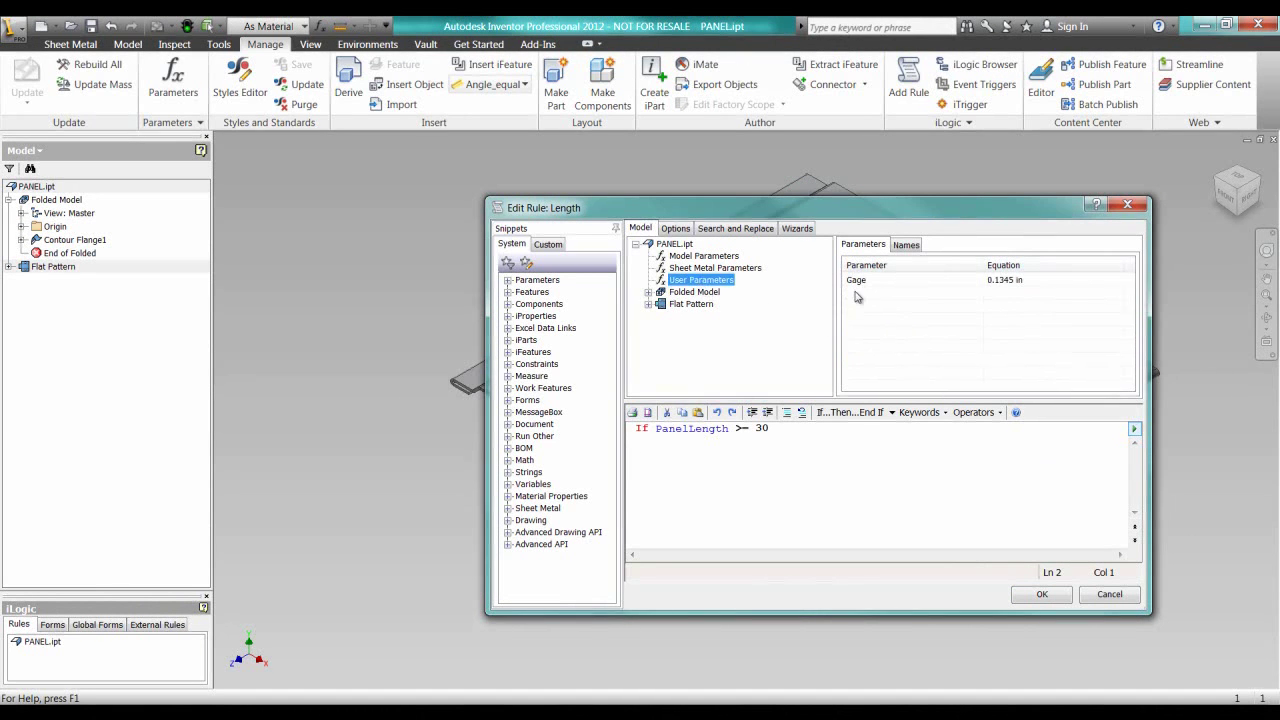
double_click(857, 283)
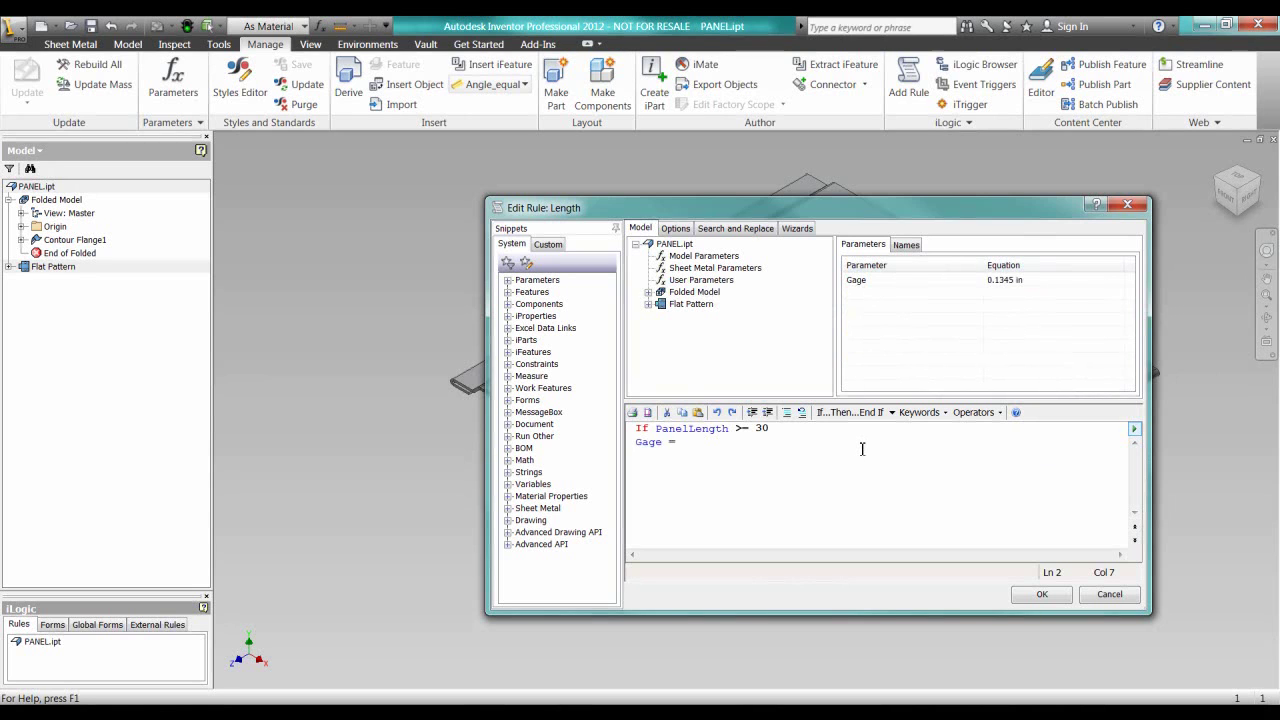
type("= .1345 Else")
key("Return")
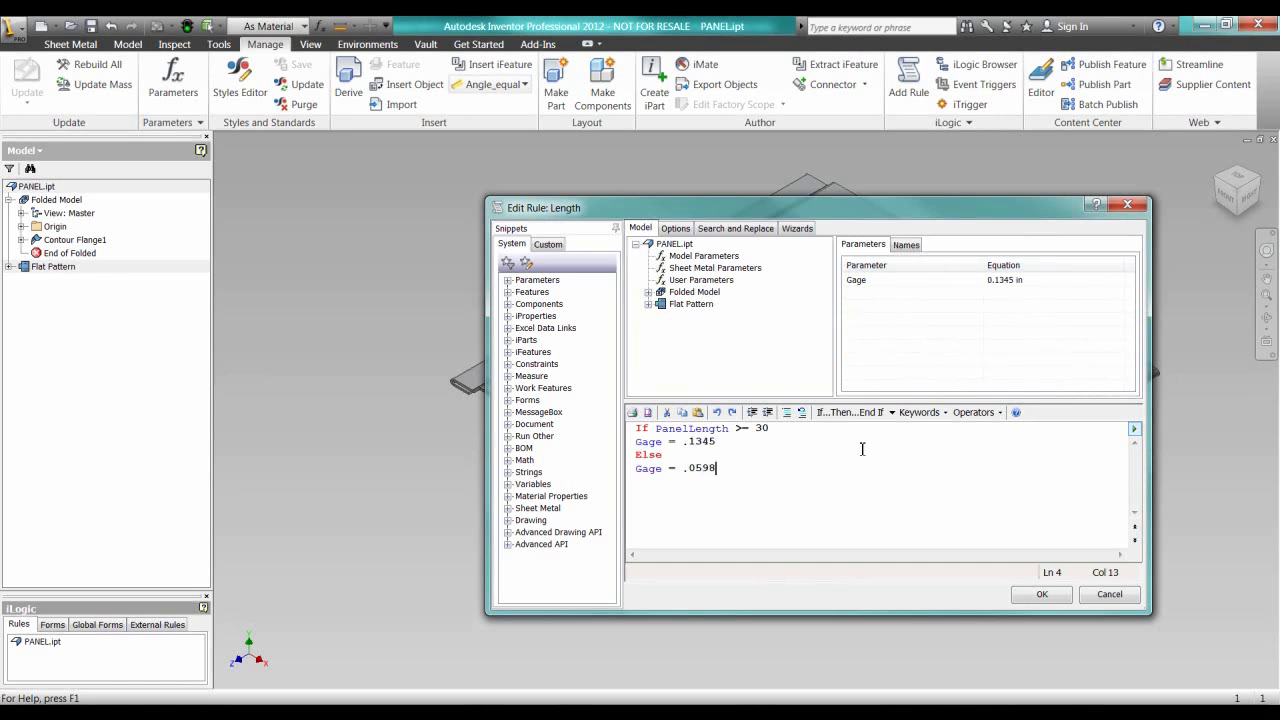
End and save the Length rule, then set PanelLength to 27 in.
type("End If")
left_click(1046, 595)
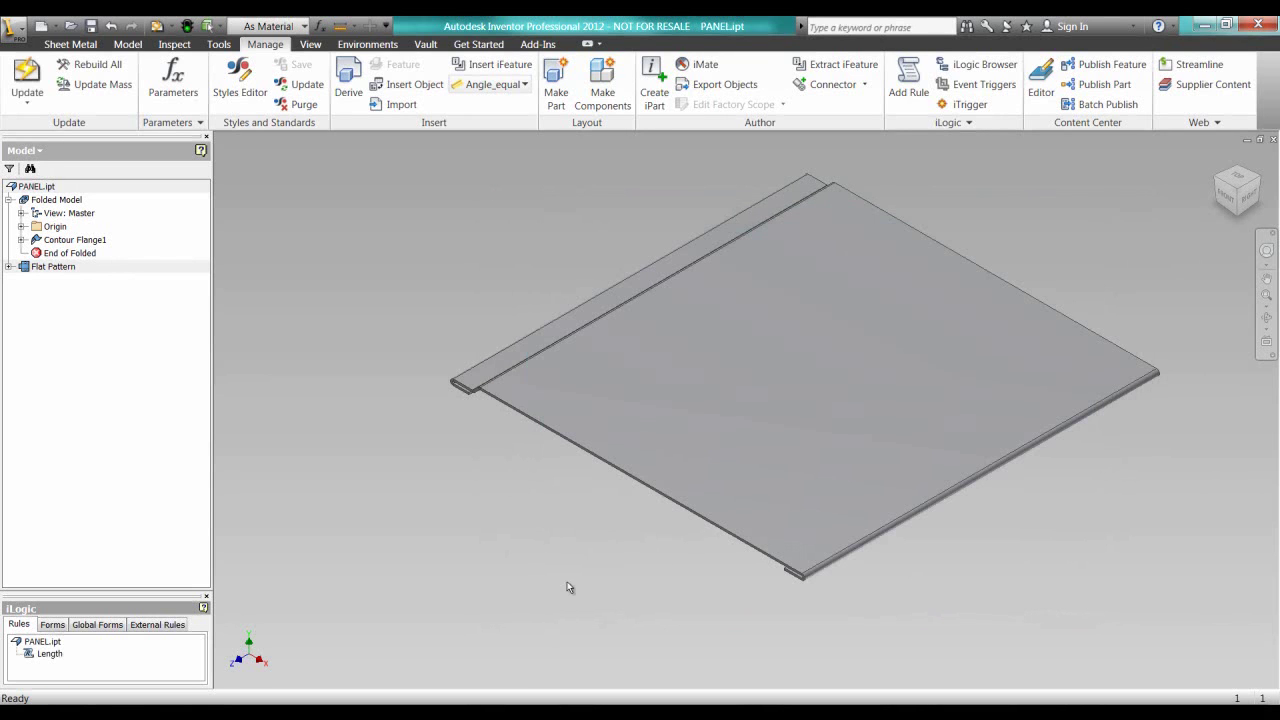
left_click(173, 82)
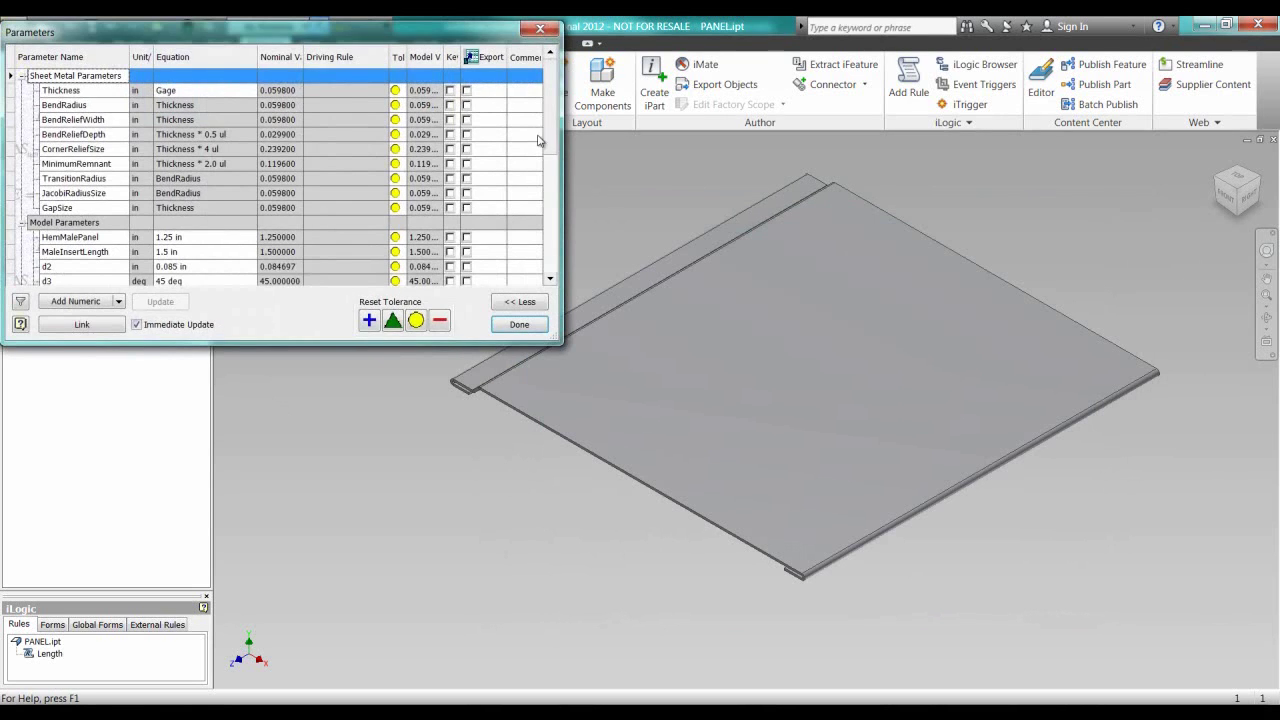
scroll(553, 108, "down", 3)
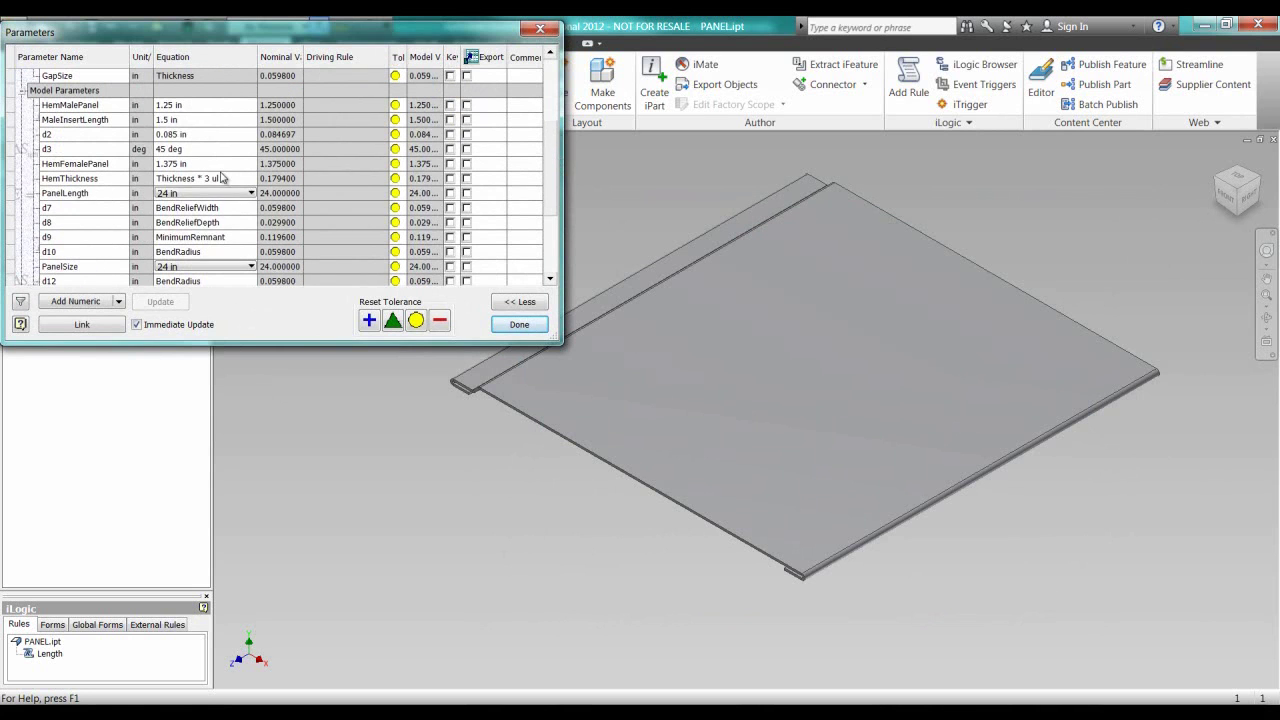
left_click(249, 195)
left_click(219, 223)
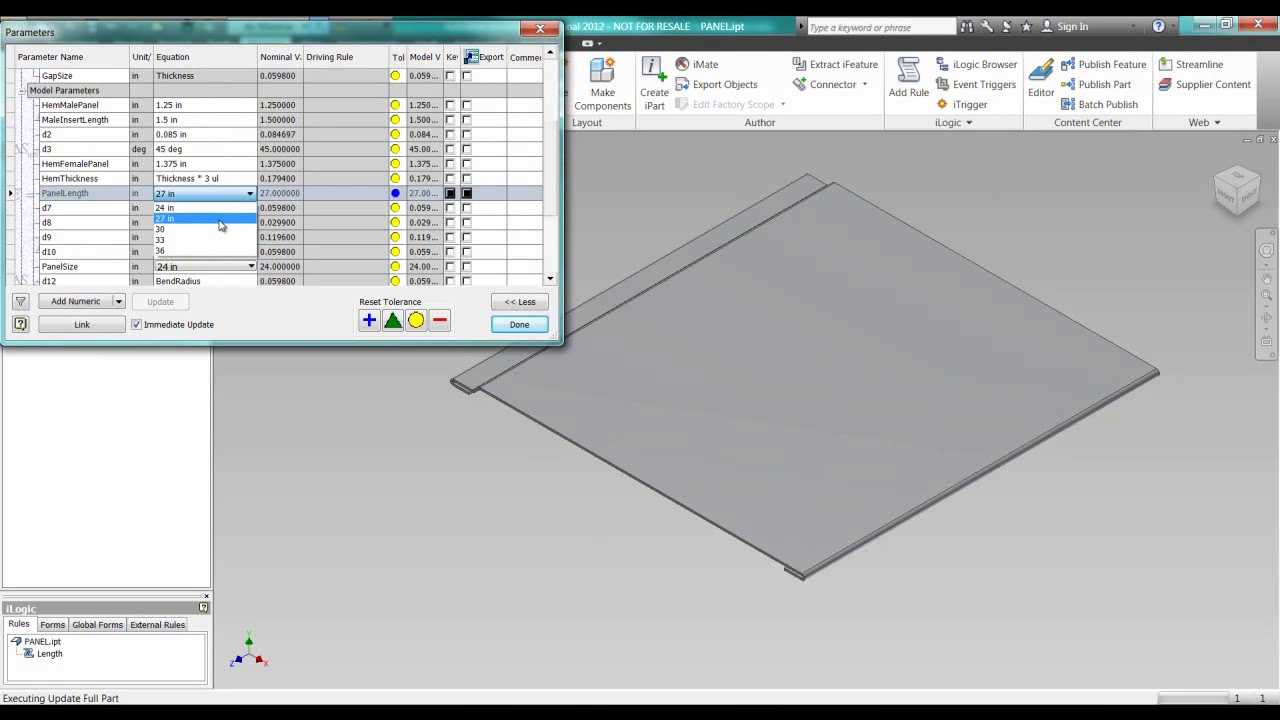
Change PanelLength to 33 in, letting Gage update to 0.1345 in.
scroll(550, 145, "down", 3)
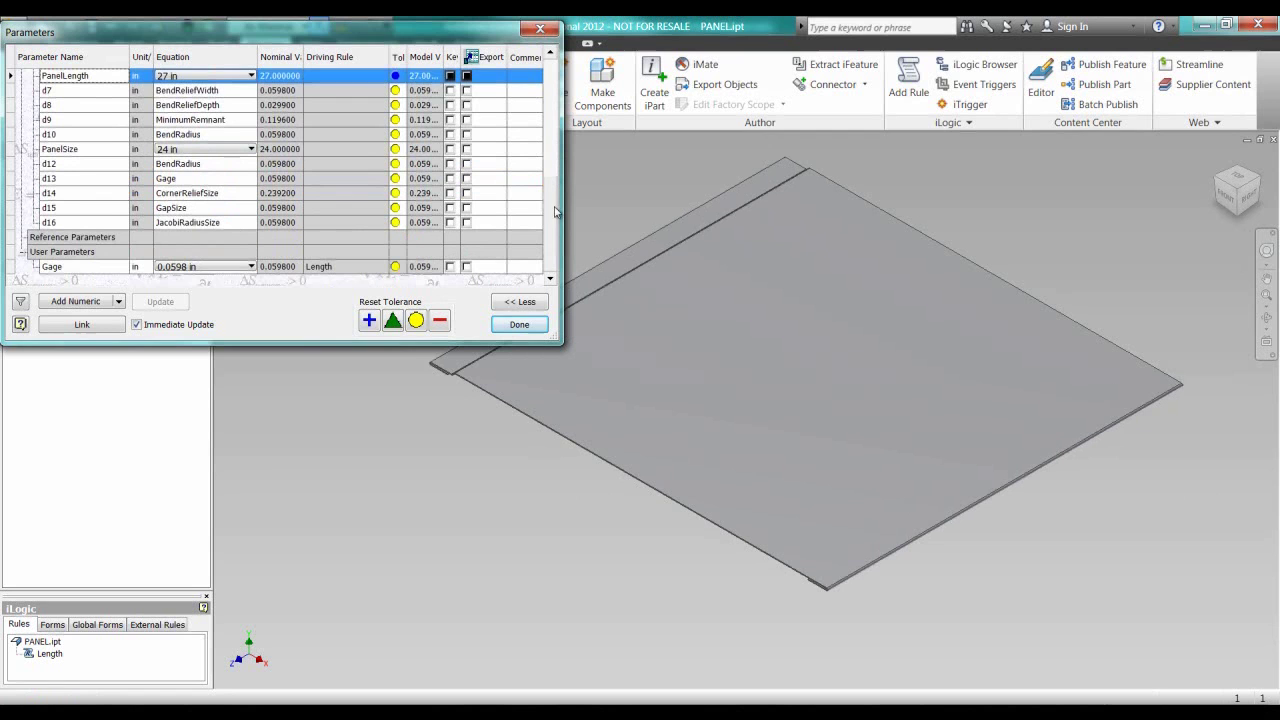
mouse_move(548, 212)
left_mouse_down()
mouse_move(559, 161)
mouse_move(558, 206)
left_mouse_up()
left_click(214, 80)
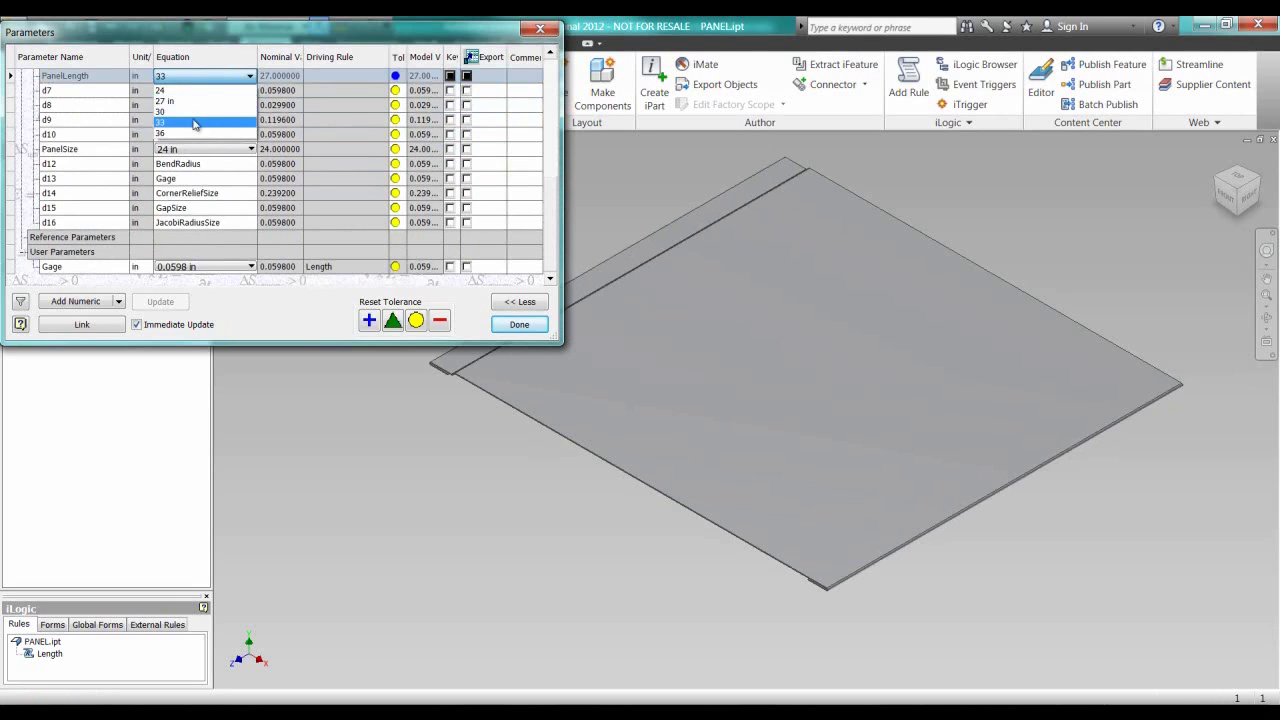
left_click(194, 122)
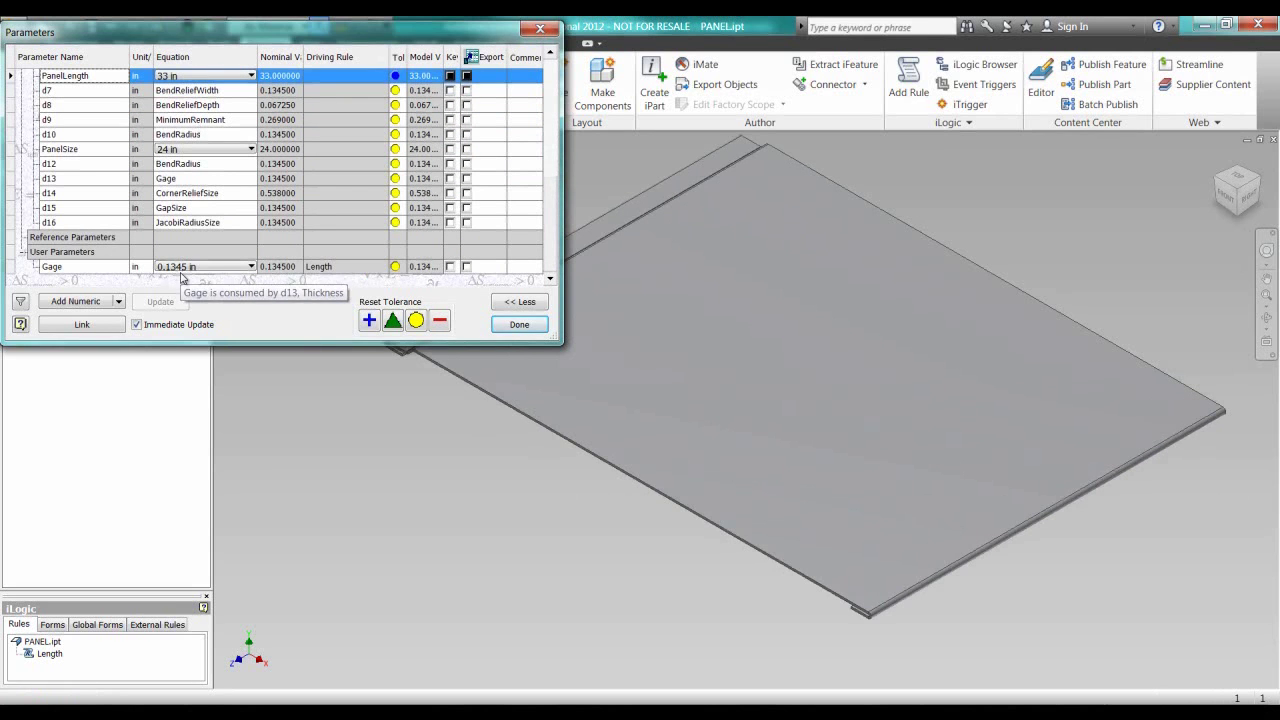
left_click(519, 324)
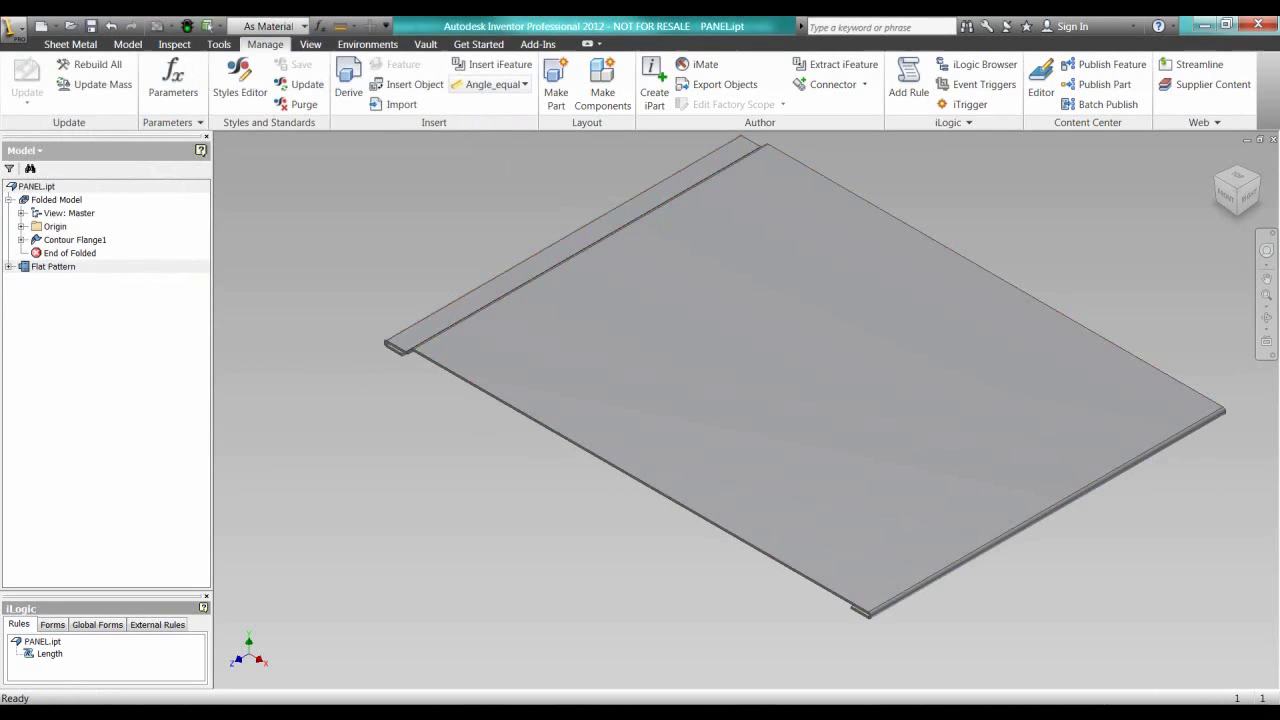
Add a new iLogic form and rename it Panel.
left_click(52, 625)
right_click(98, 643)
left_click(127, 652)
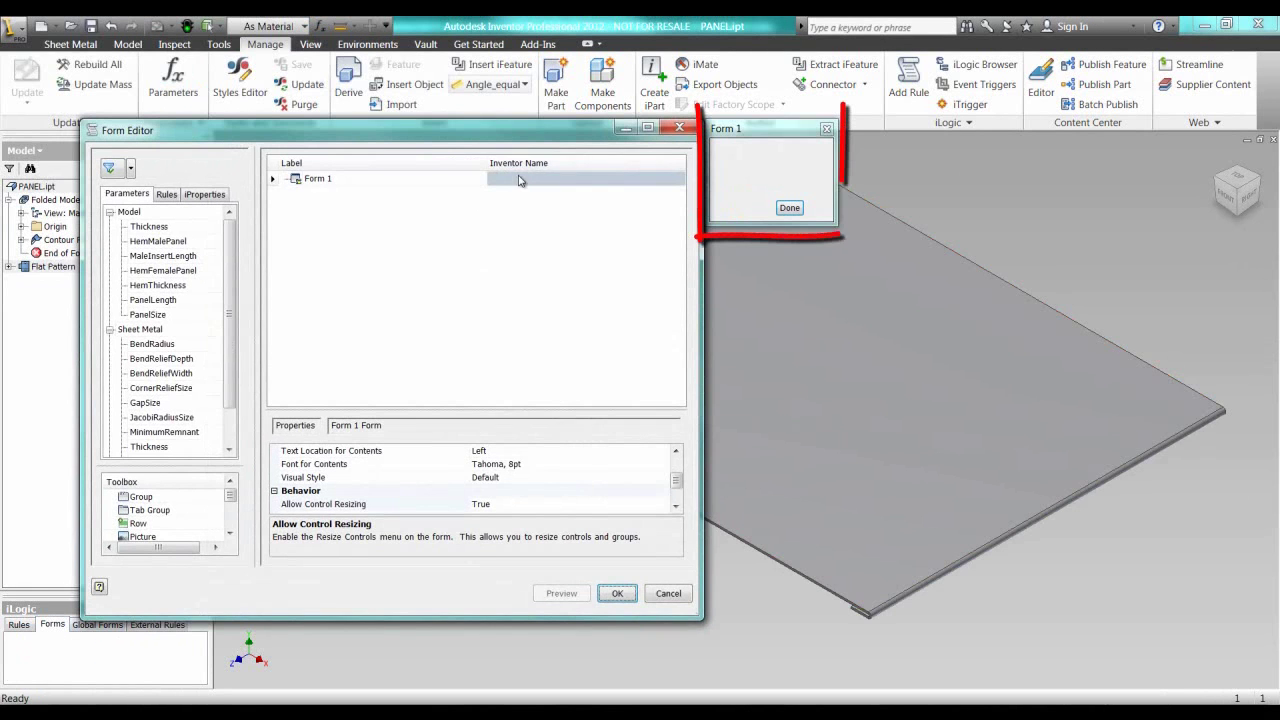
left_click(348, 180)
type("Panel")
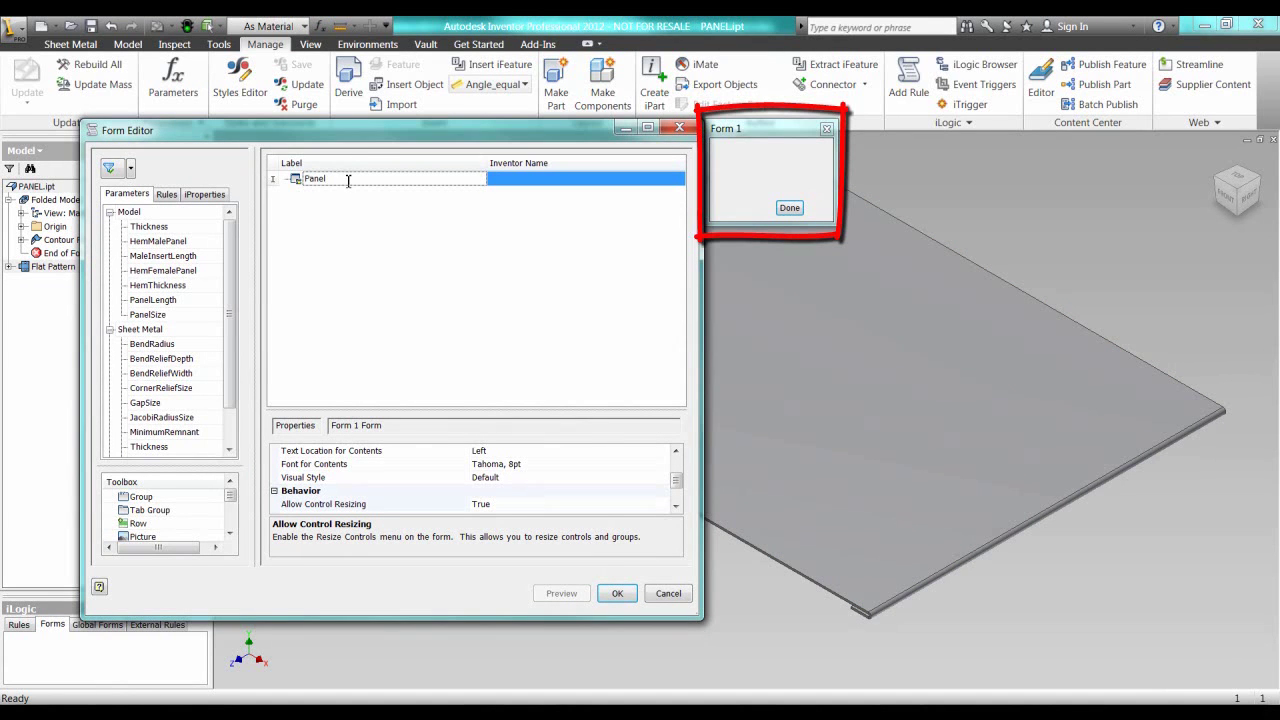
key("Return")
Put PanelLength, PanelSize and Gage on the Panel form.
left_click_drag(153, 300, 278, 332)
scroll(165, 380, "down", 1)
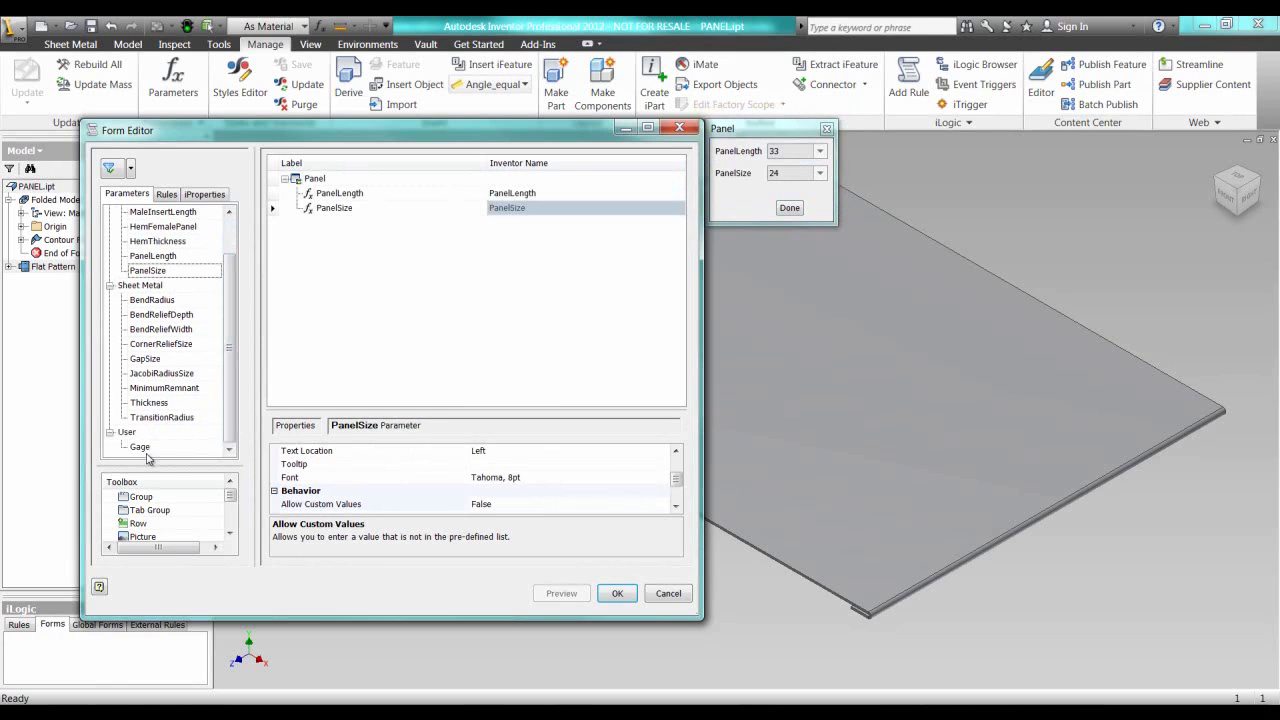
left_click_drag(140, 447, 370, 283)
Make PanelSize a Radio Group control and save the form.
left_click(509, 209)
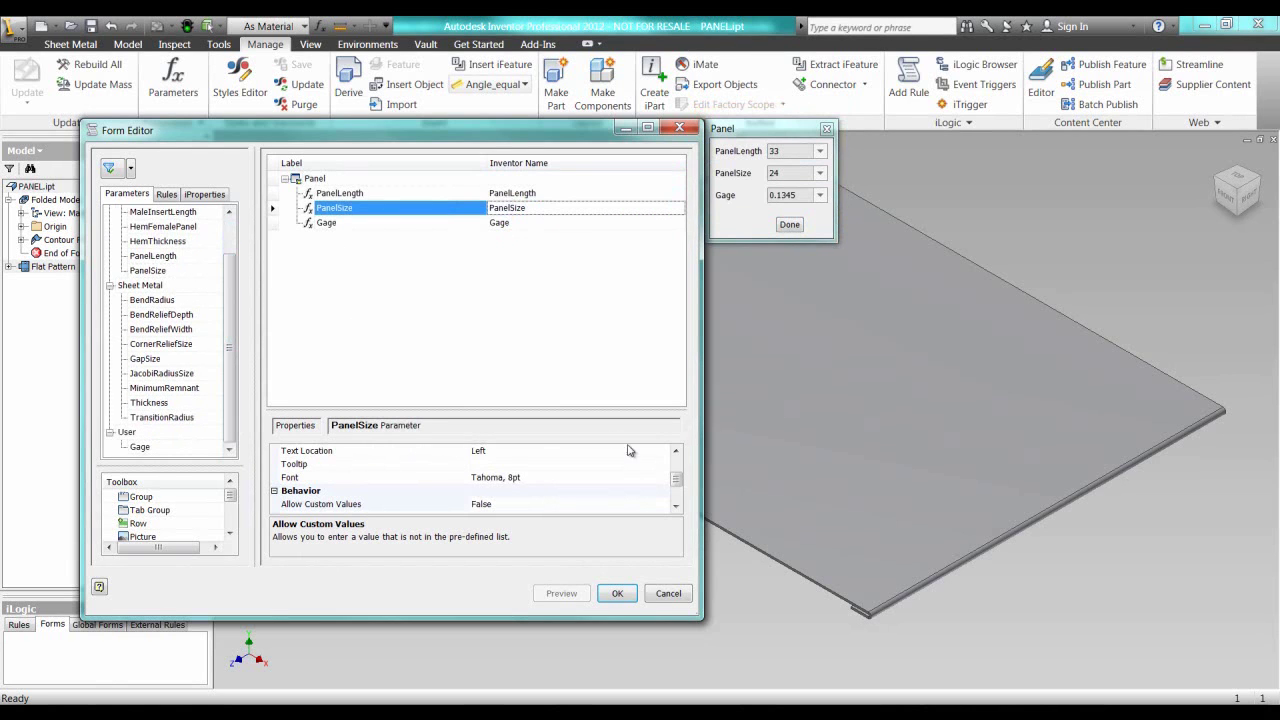
scroll(672, 478, "down", 3)
left_click(600, 477)
left_click(662, 478)
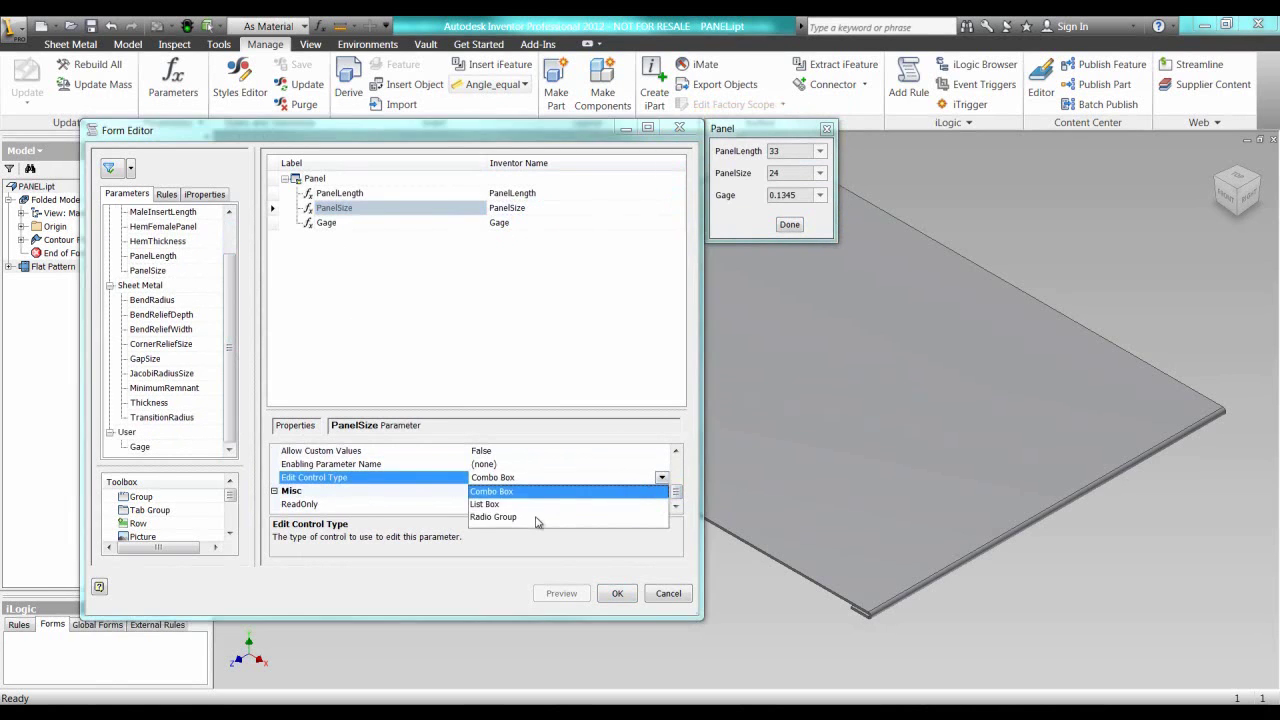
left_click(537, 518)
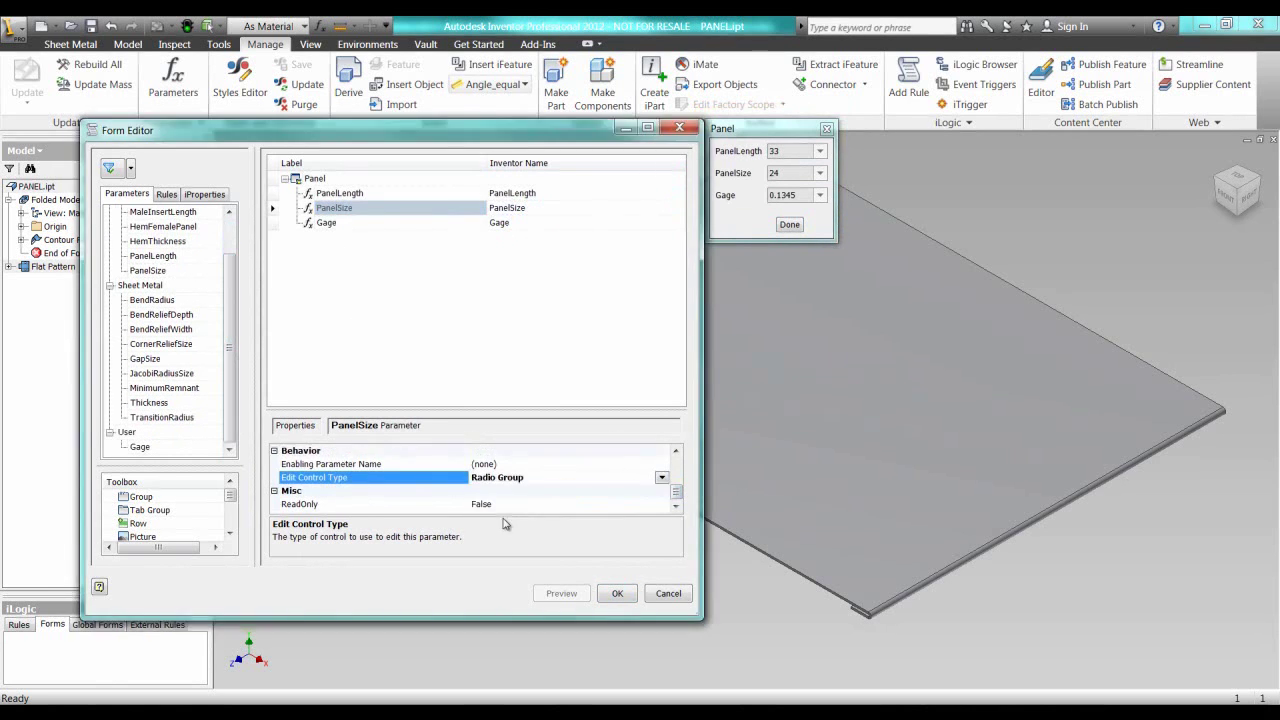
left_click(618, 594)
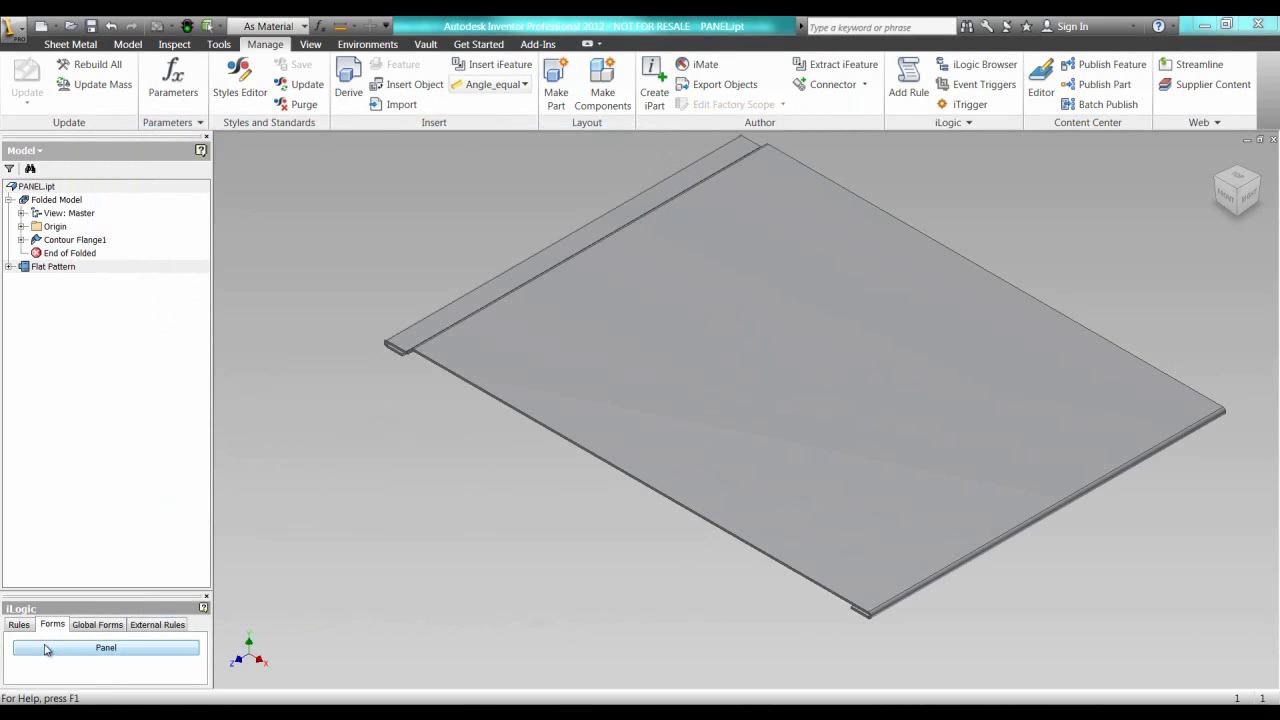
Run the Panel form, setting PanelLength to 24 and trying Gage 0.0747.
left_click(45, 650)
left_click_drag(645, 280, 339, 398)
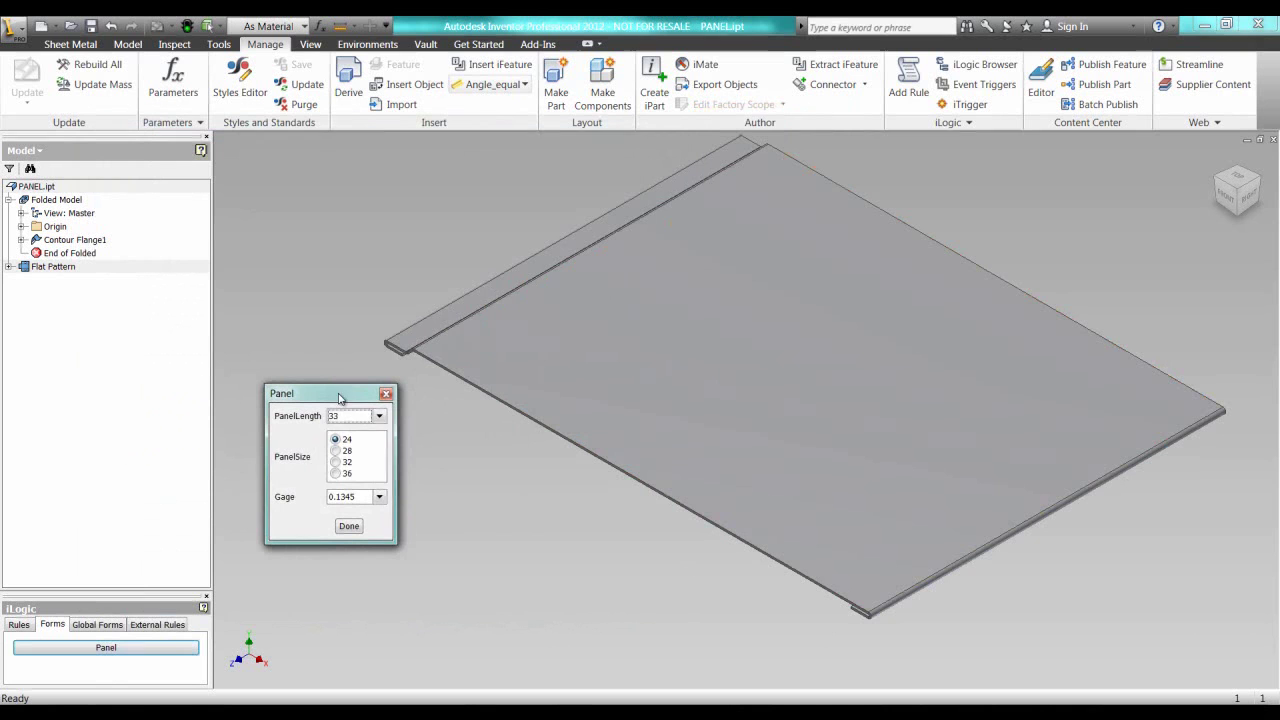
left_click(379, 416)
left_click(360, 434)
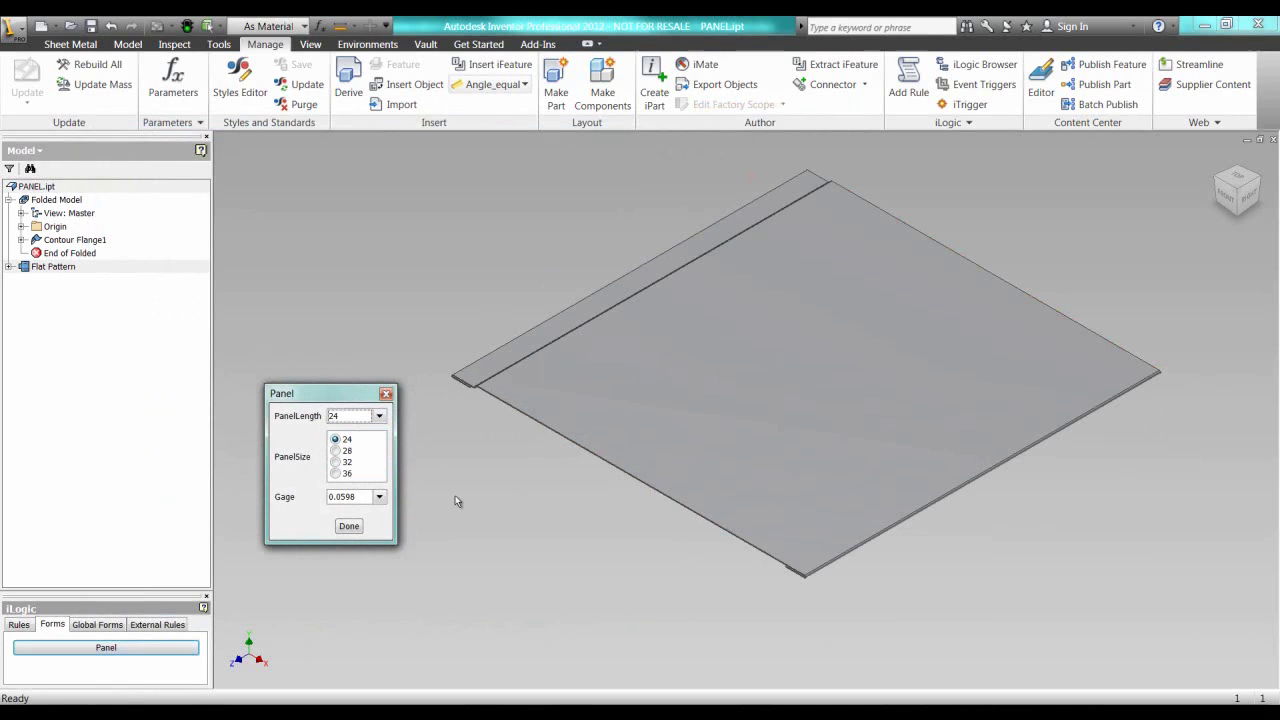
left_click(379, 496)
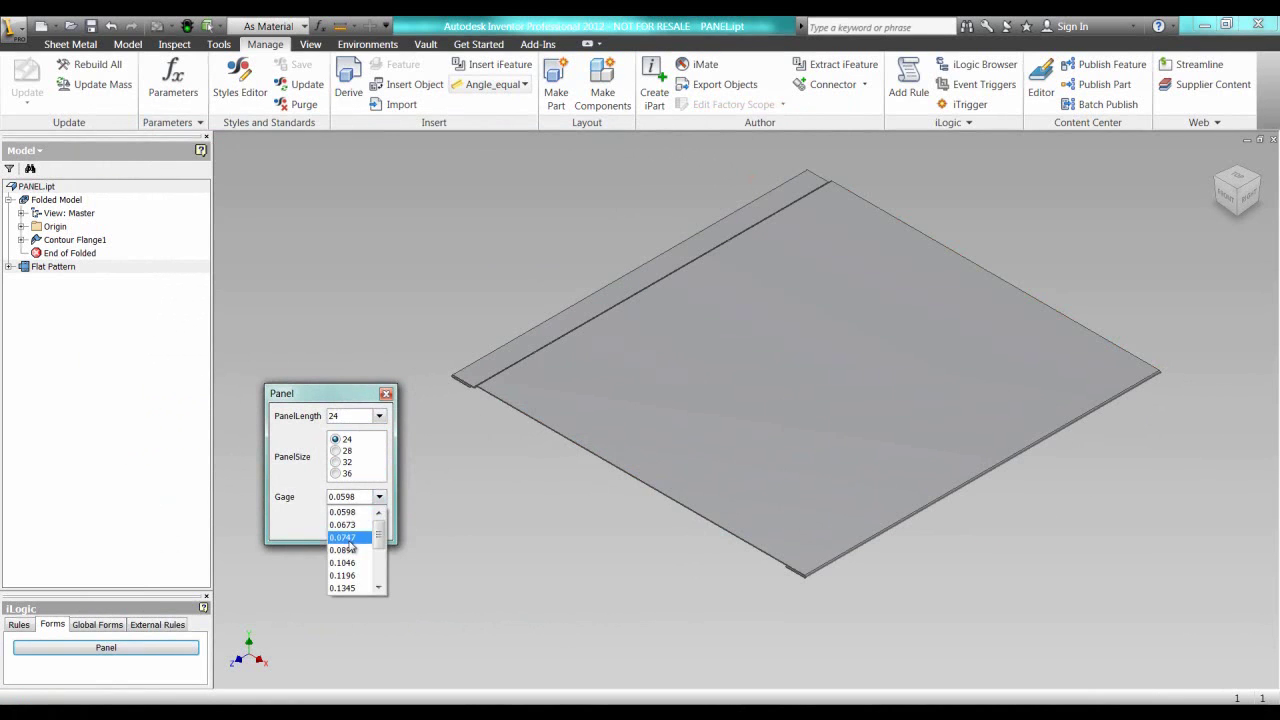
left_click(352, 529)
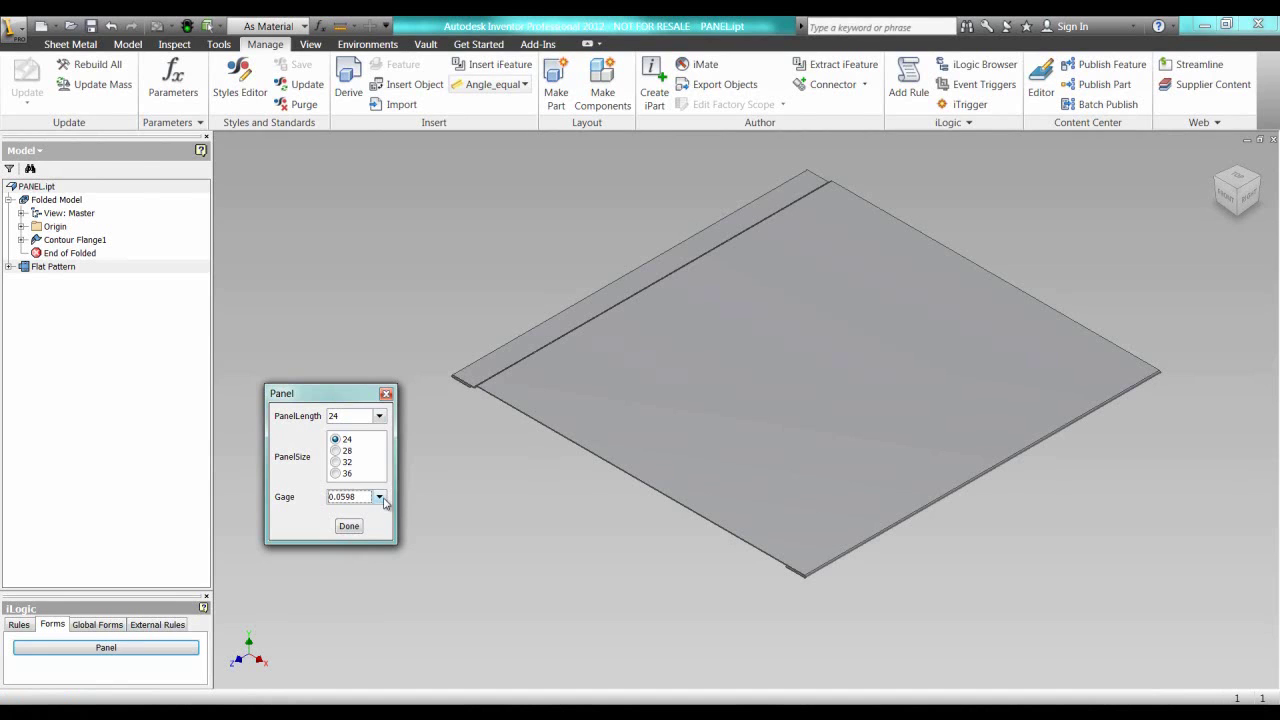
Set PanelLength back to 33, close the form, and show the iLogic rules.
left_click(380, 416)
left_click(386, 394)
left_click(19, 624)
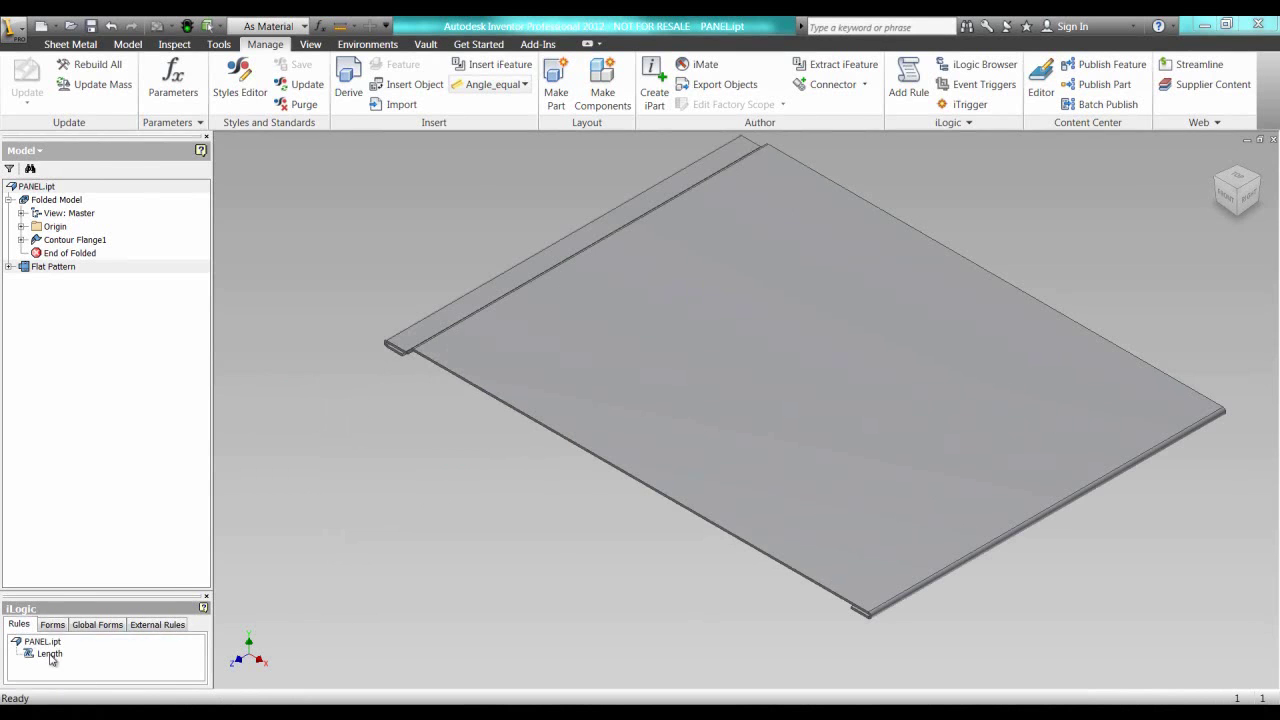
Review the Length rule in the editor and rerun it.
right_click(50, 658)
left_click(90, 640)
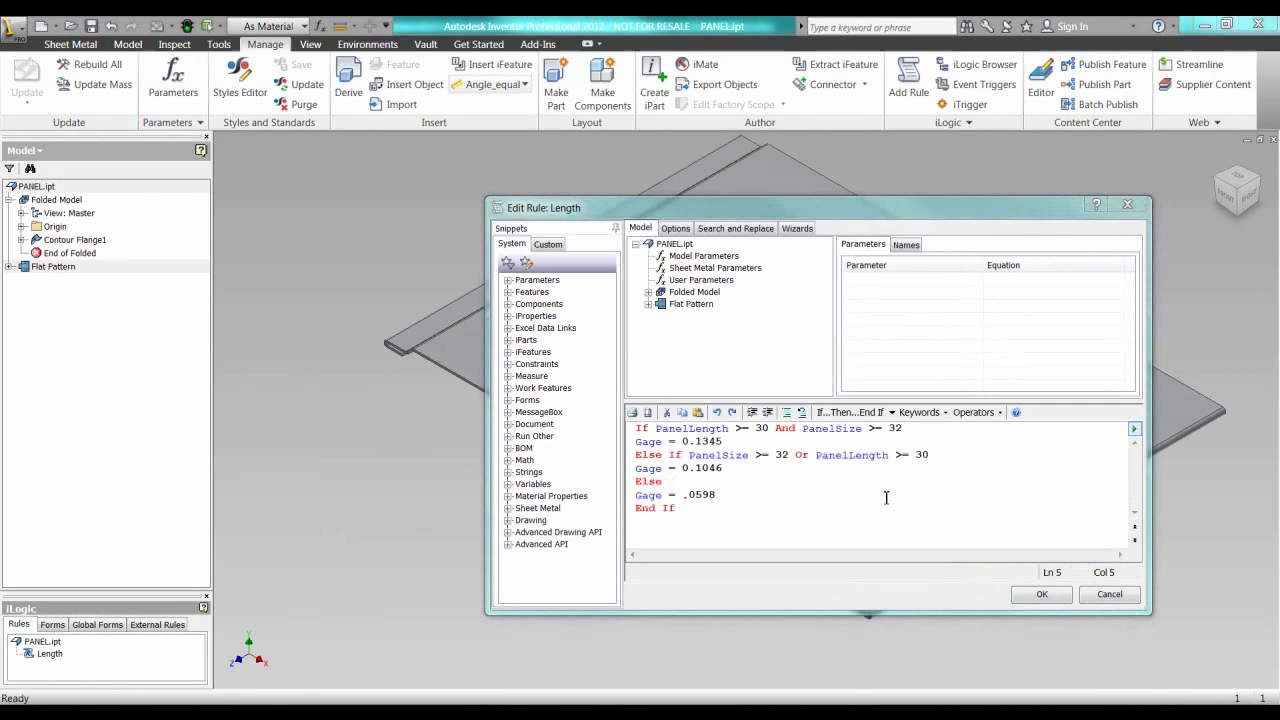
left_click(1041, 595)
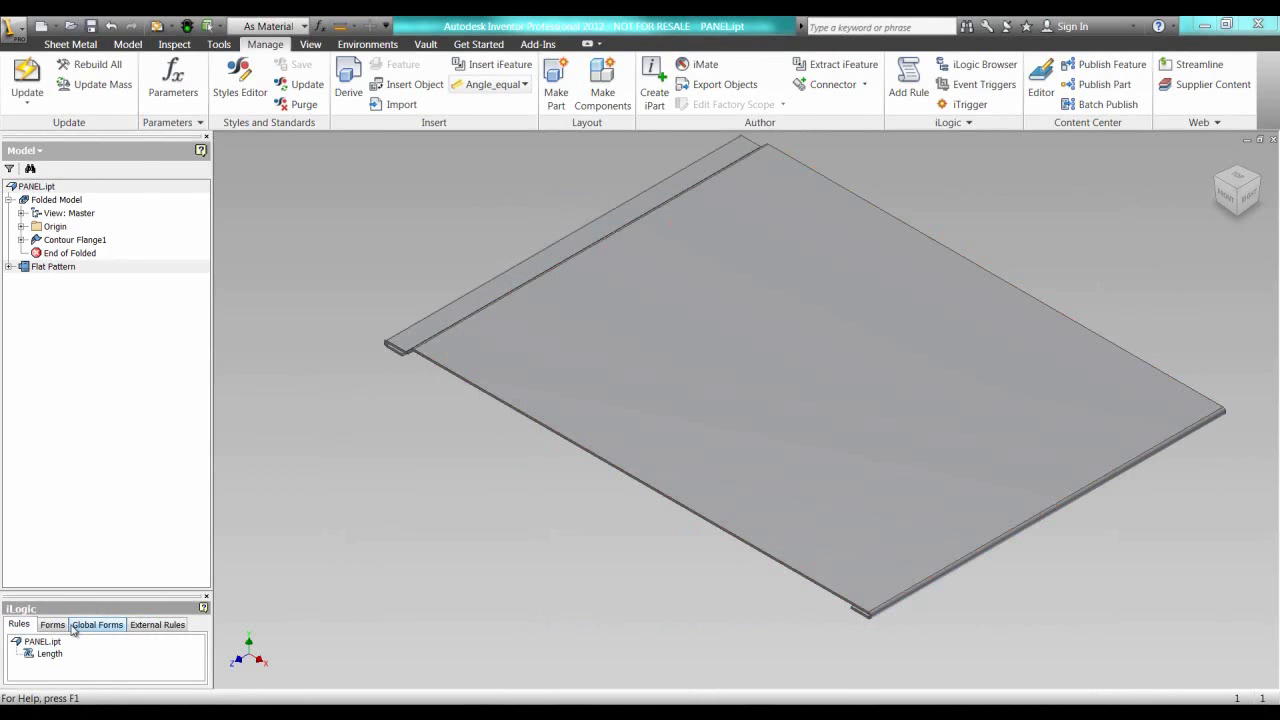
Set PanelLength to 30 in the Panel form and apply, then begin a new assembly.
left_click(52, 624)
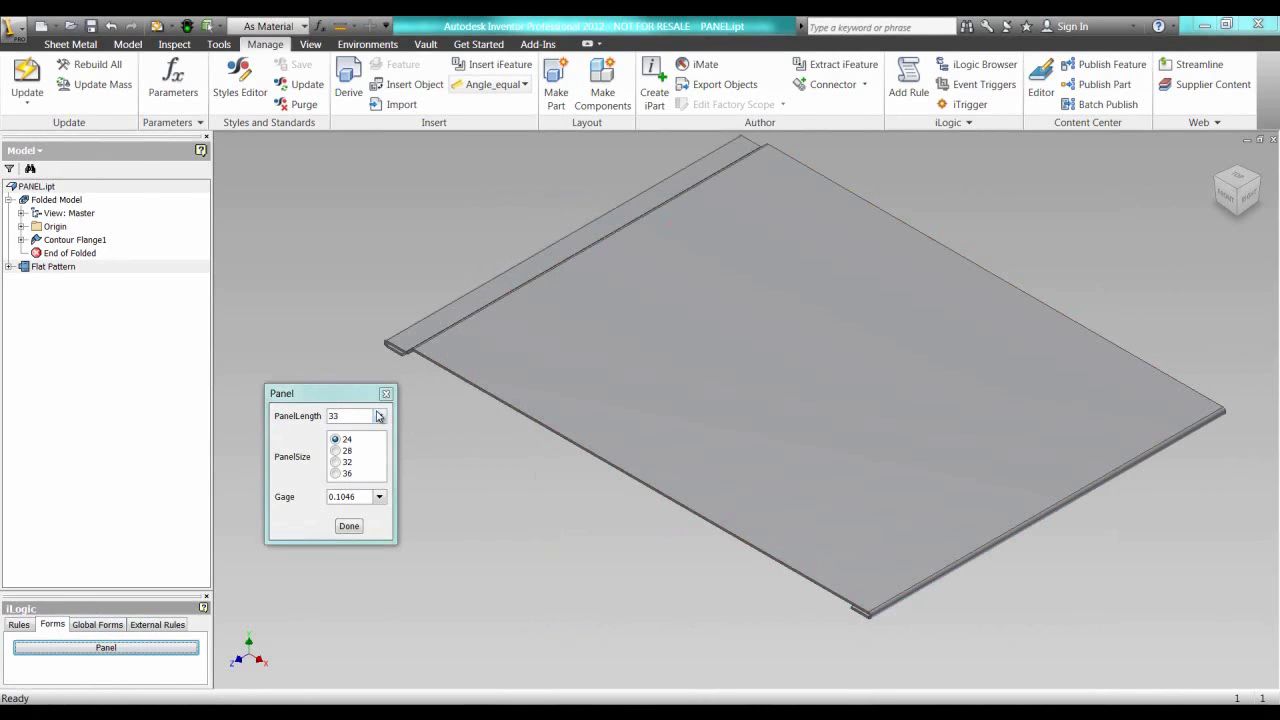
left_click(379, 416)
left_click(345, 430)
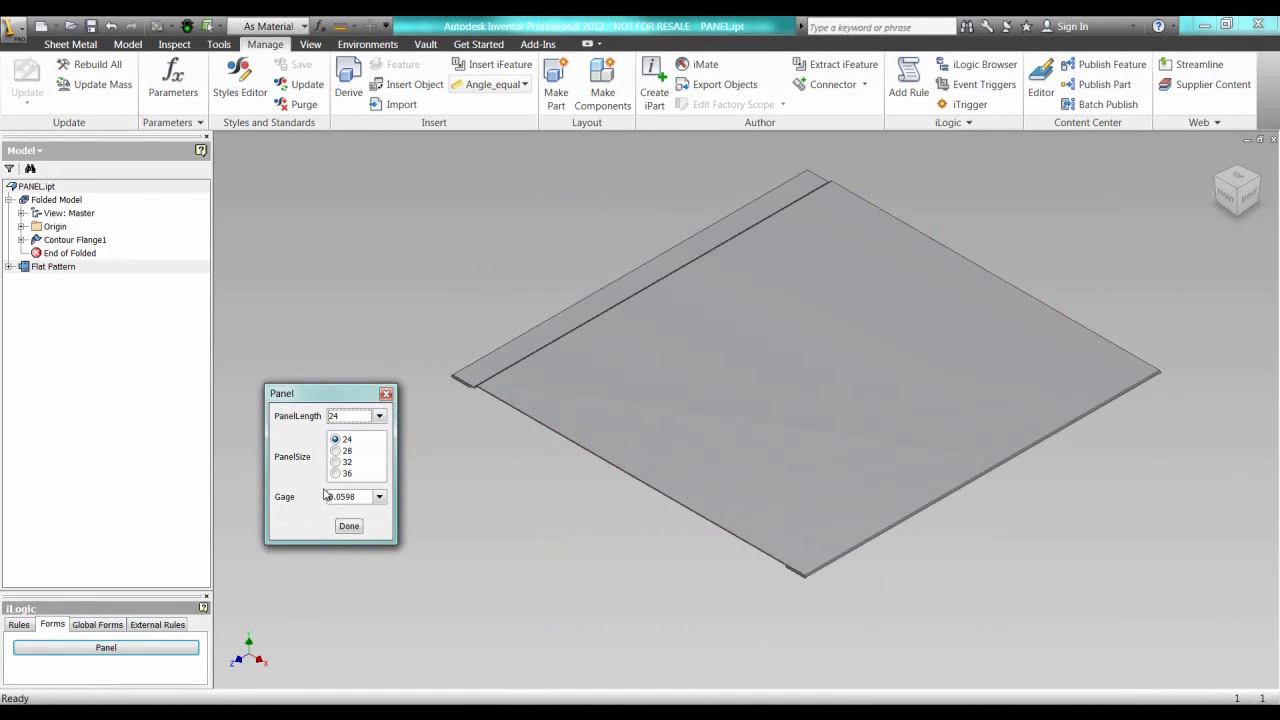
left_click(379, 416)
left_click(345, 451)
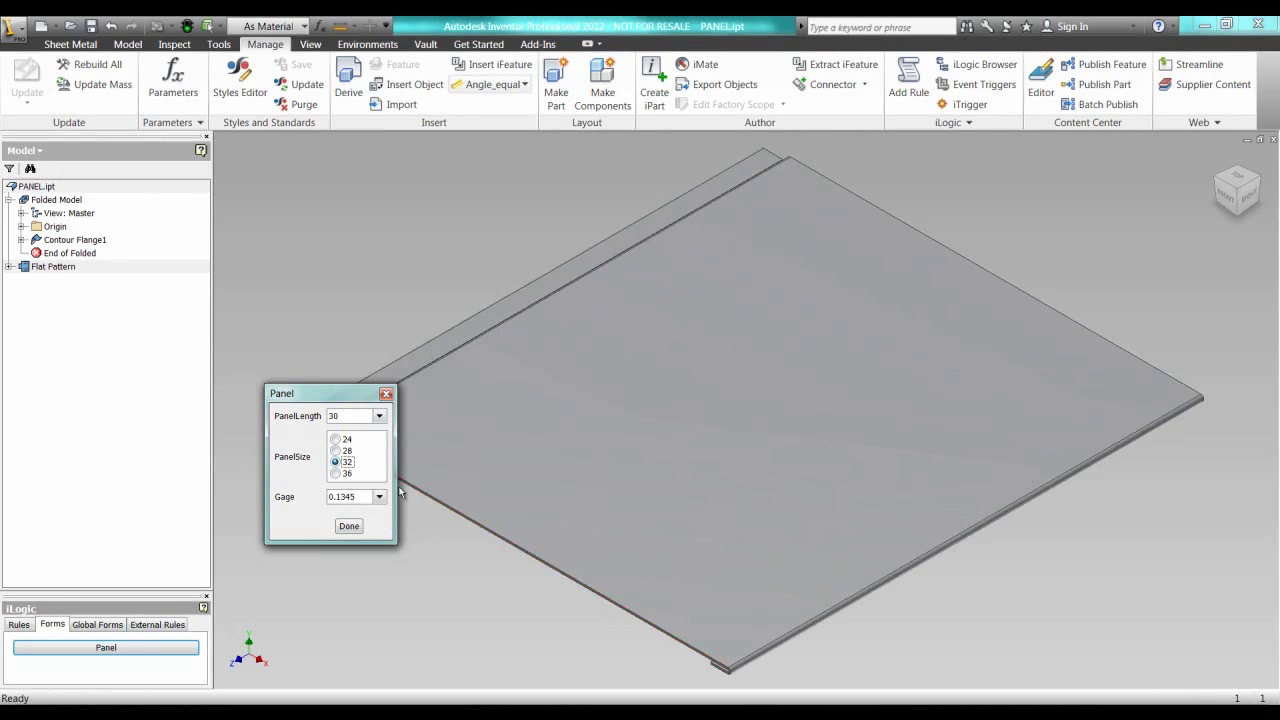
left_click(349, 526)
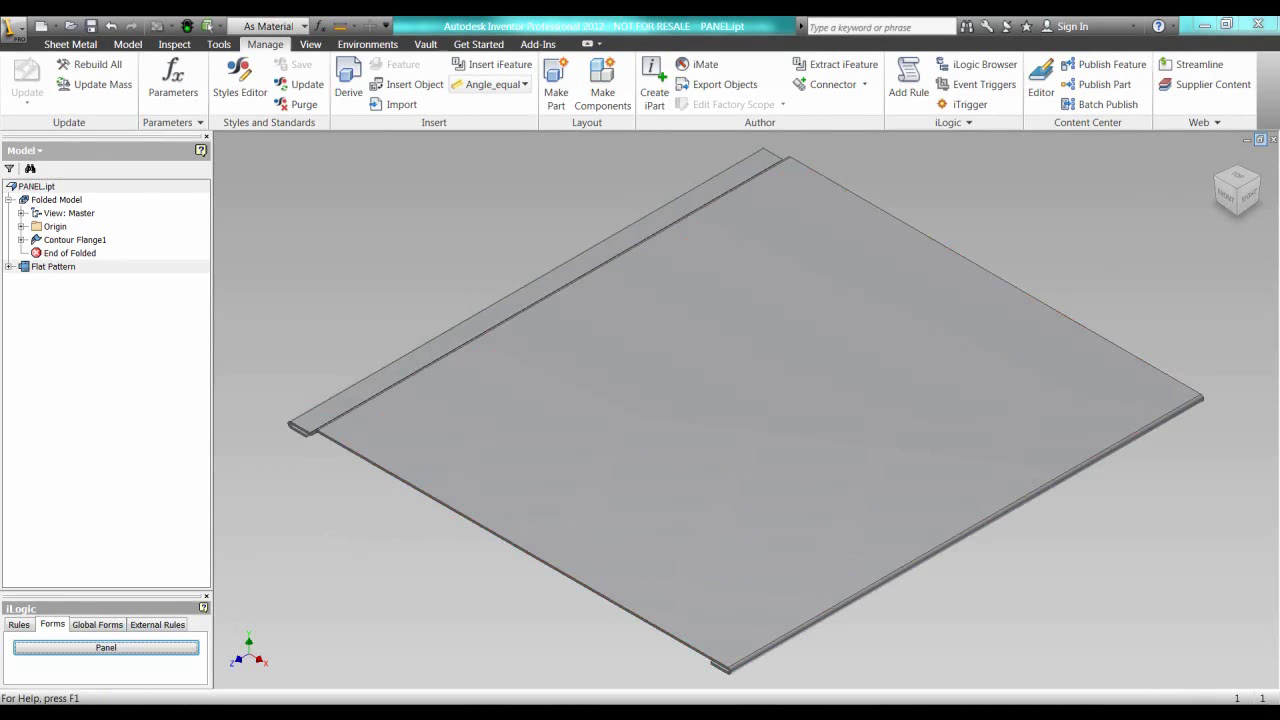
left_click(12, 30)
Create a new assembly, place PANEL_iLogic.iam in it, and add a new rule to Assembly6.
mouse_move(57, 118)
left_click(183, 166)
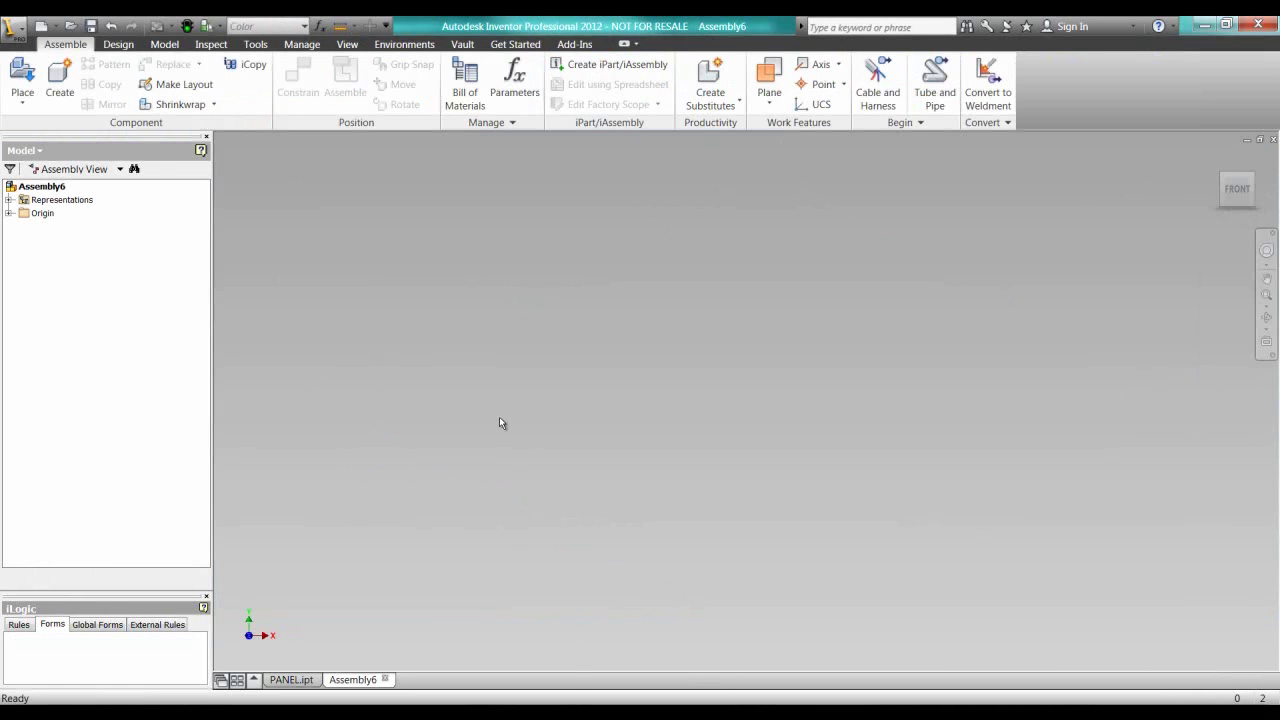
right_click(500, 423)
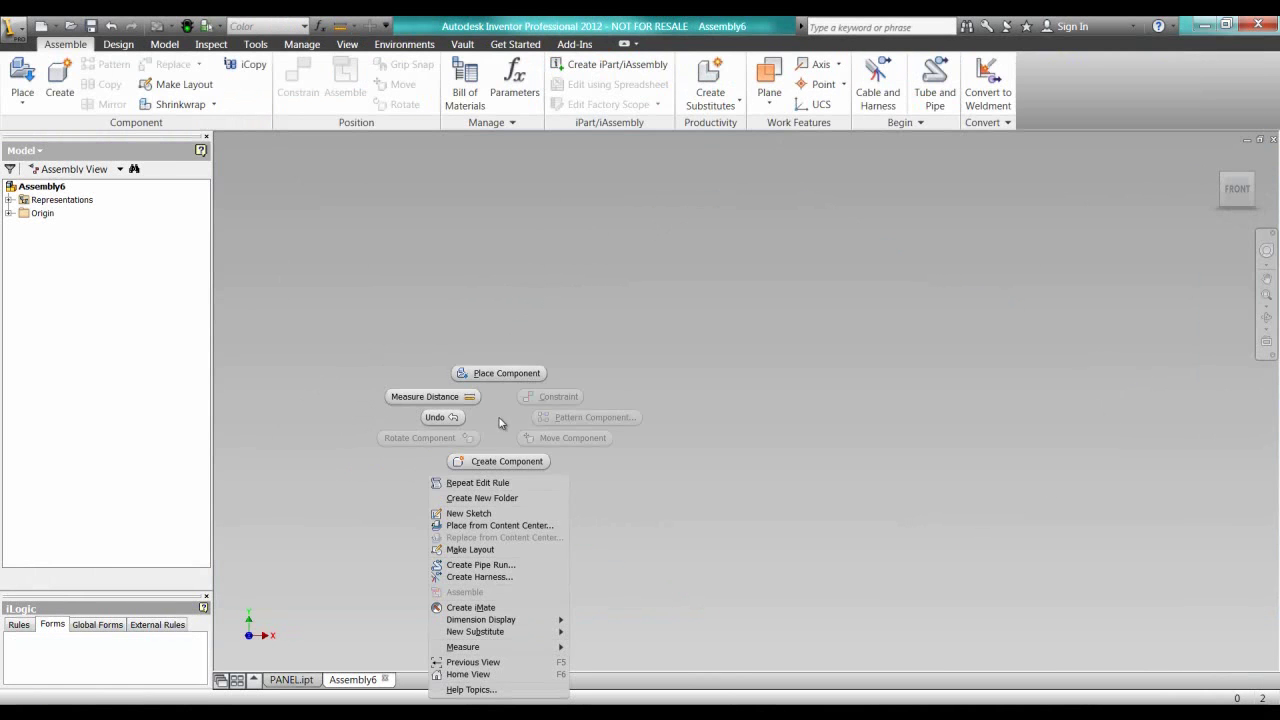
left_click(497, 374)
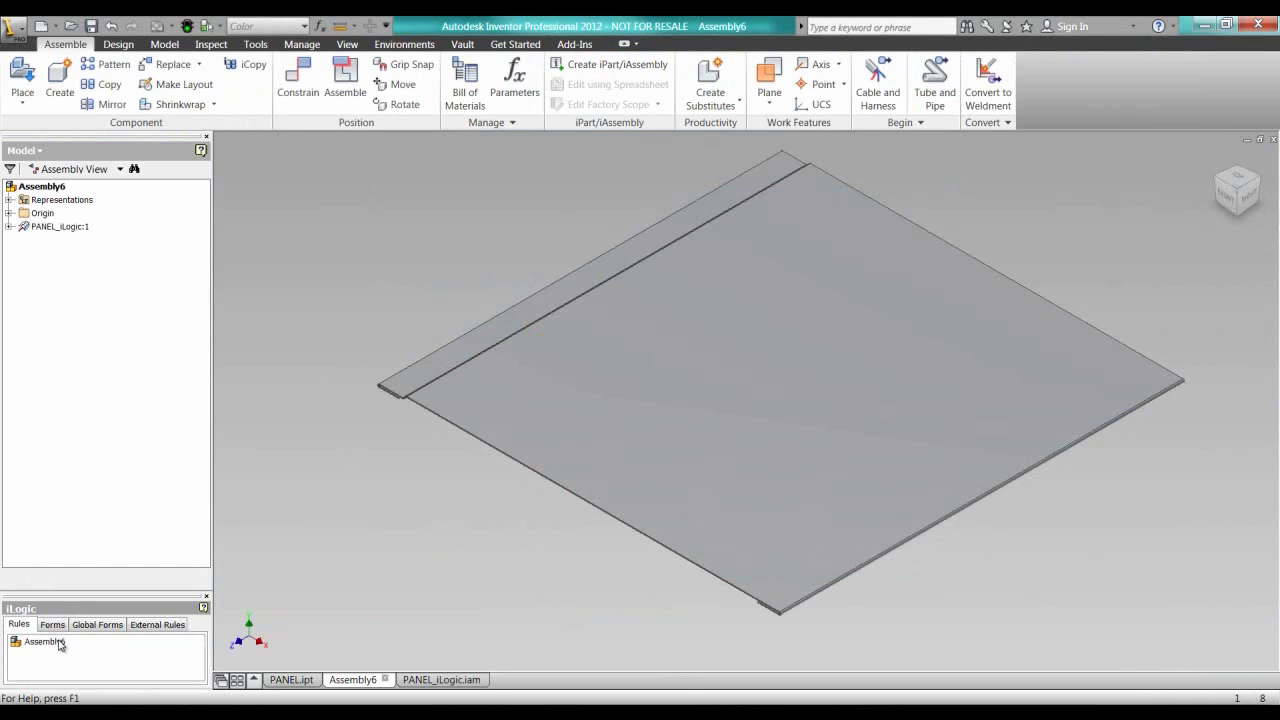
right_click(59, 645)
left_click(100, 651)
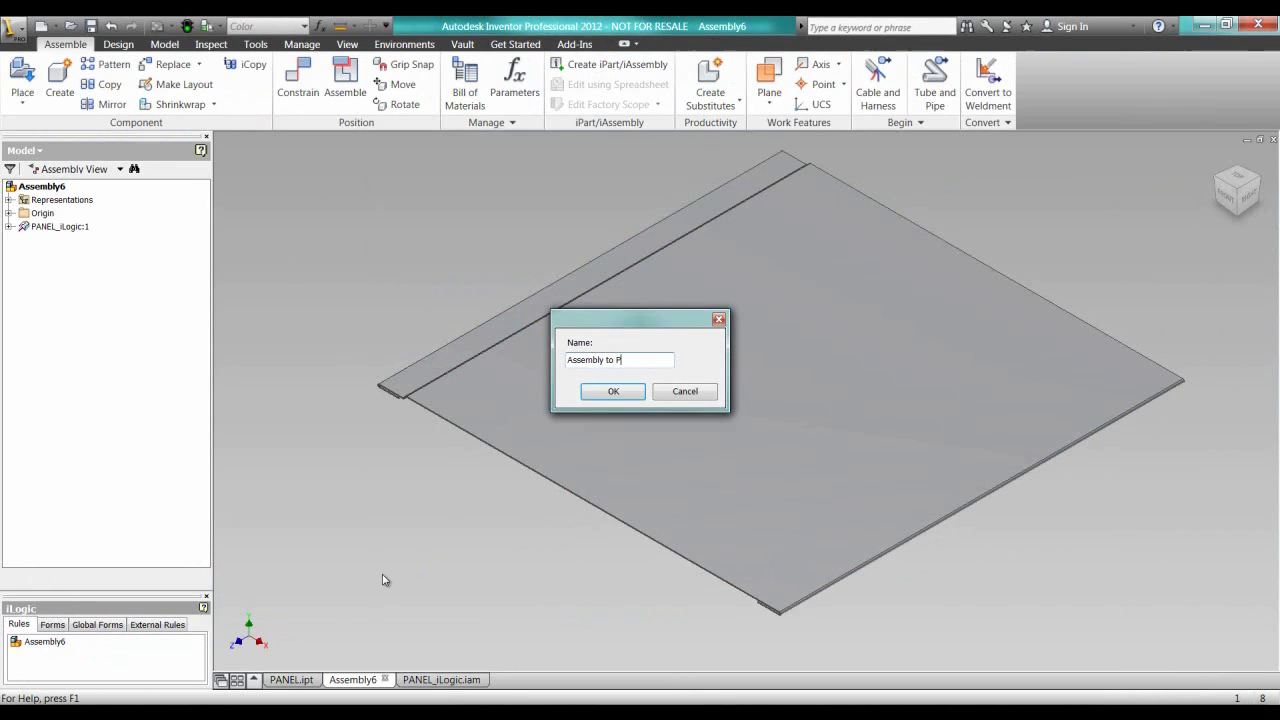
Name the rule 'Assembly to Part Parameters', add a PANEL_iLogic:1 PanelLength '=' line, and save.
type("Assembly to Part Parameters")
key("Return")
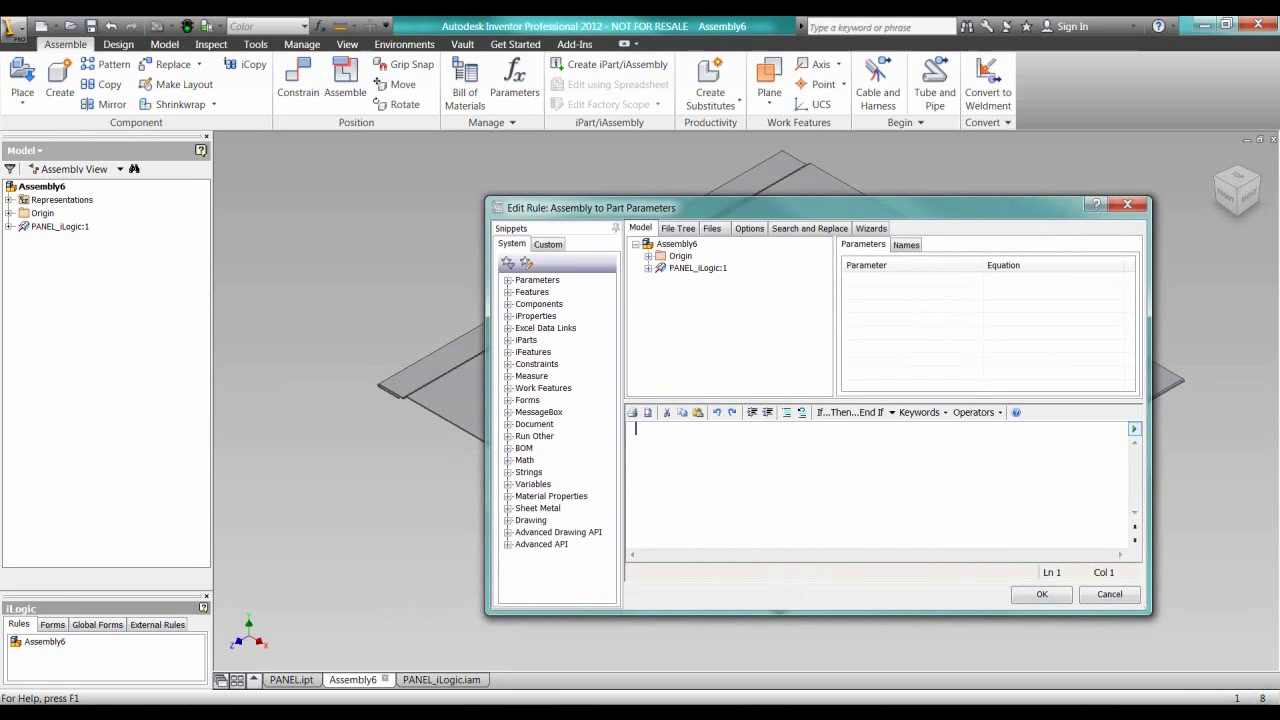
left_click(648, 269)
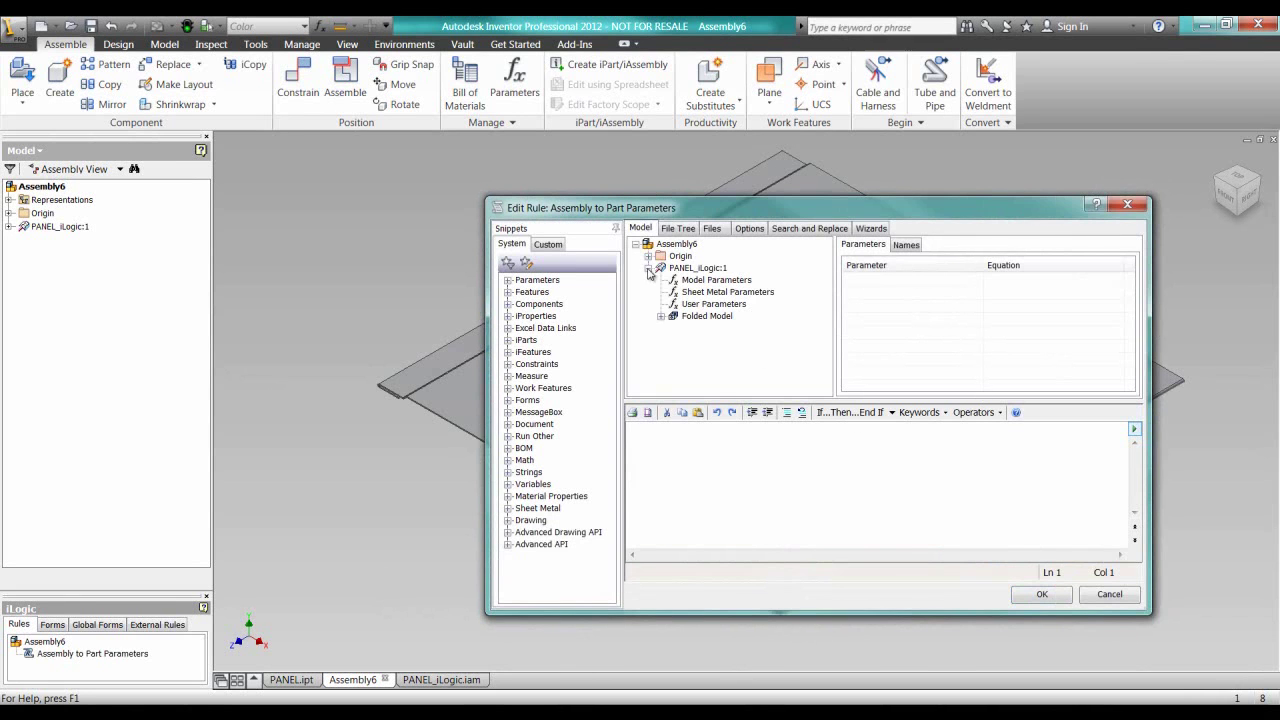
left_click(694, 281)
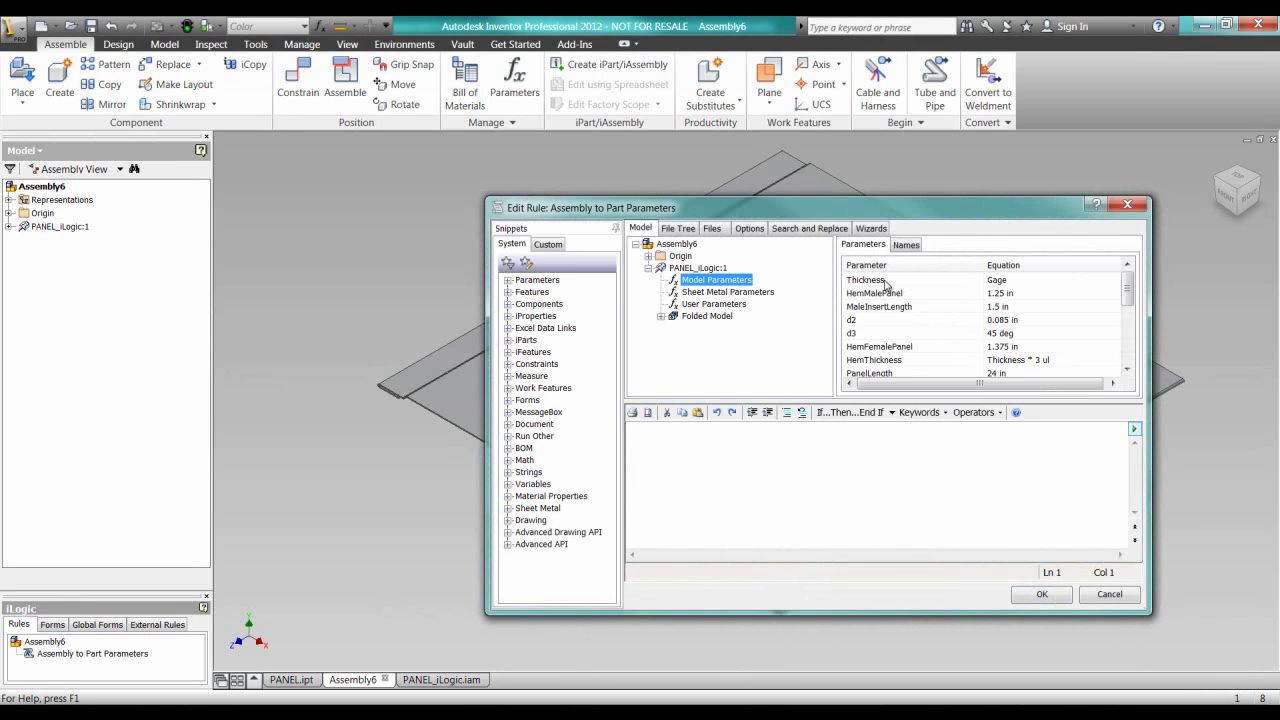
double_click(870, 372)
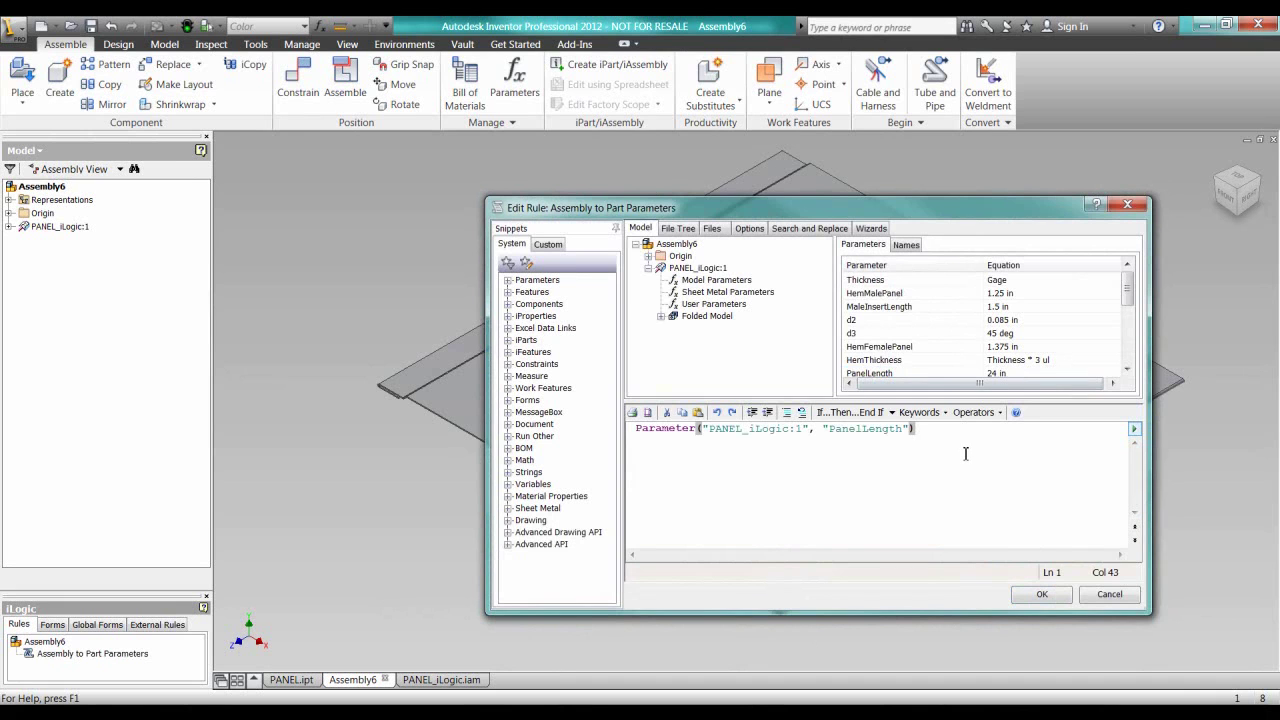
type("= PanelLength")
left_click(1040, 594)
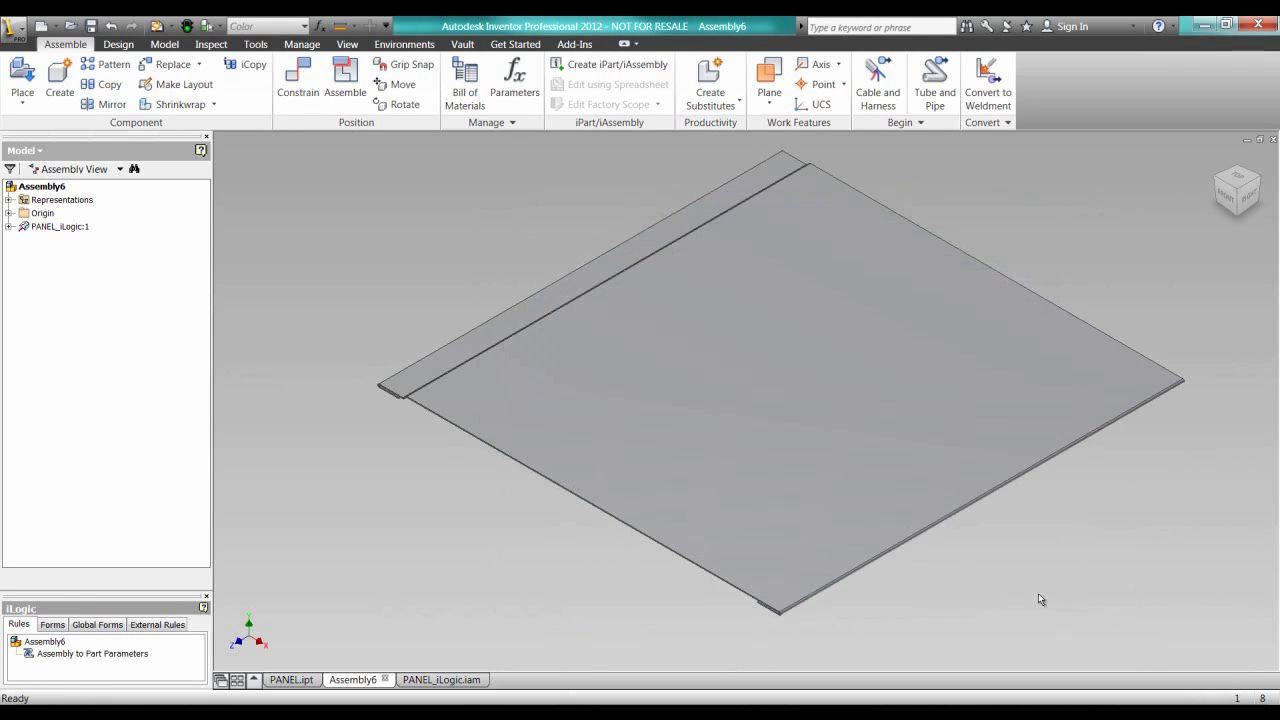
Add a numeric user parameter named PanelLength to the assembly's parameters.
left_click(302, 44)
left_click(174, 75)
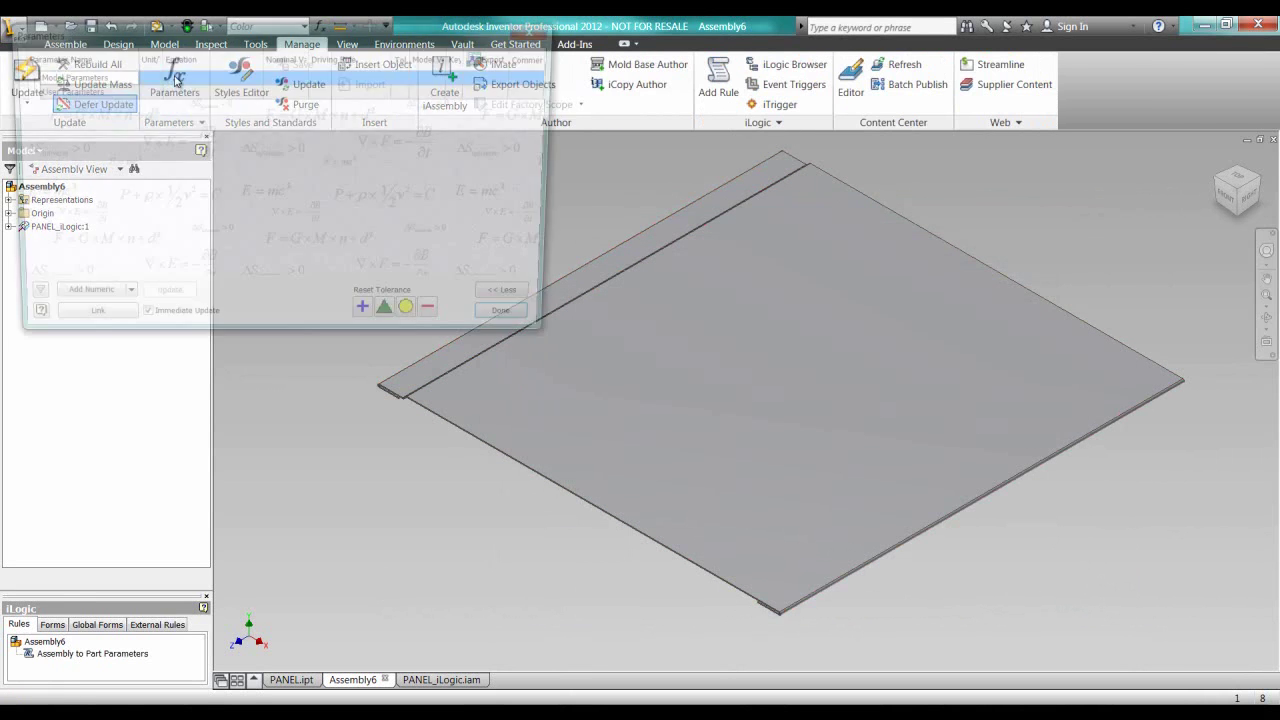
left_click(74, 302)
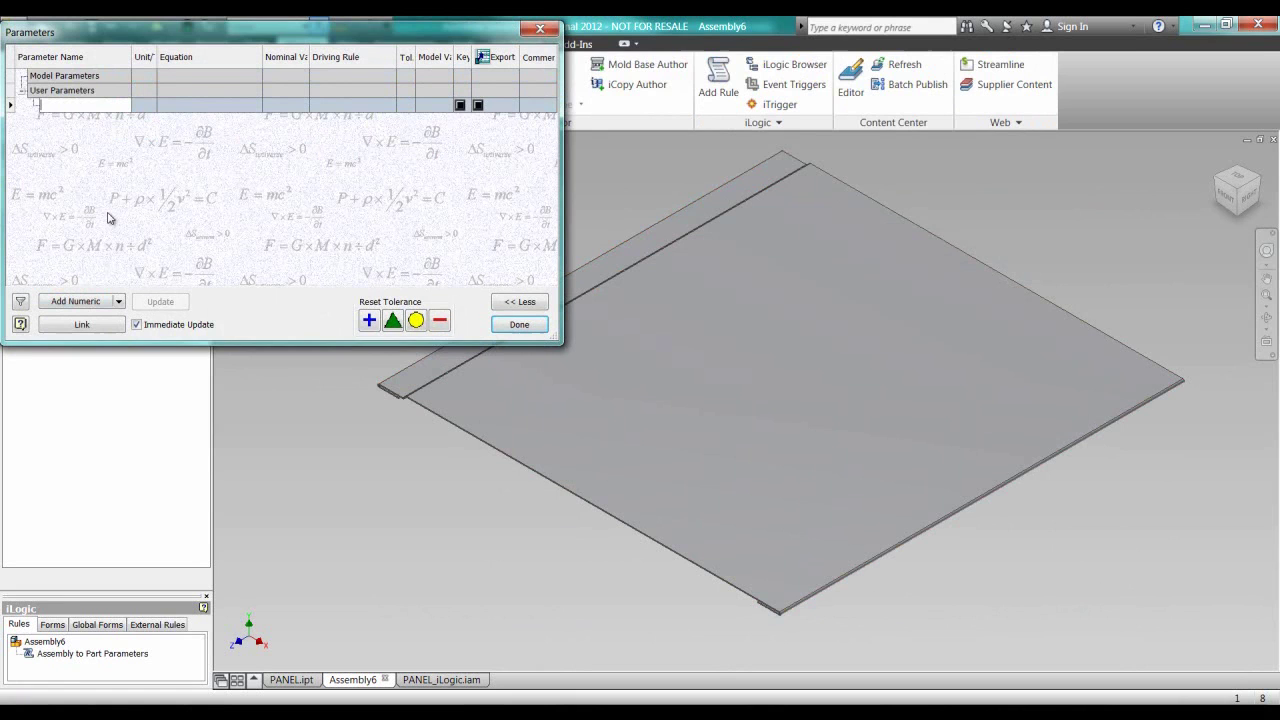
type("PanelLength")
key("Return")
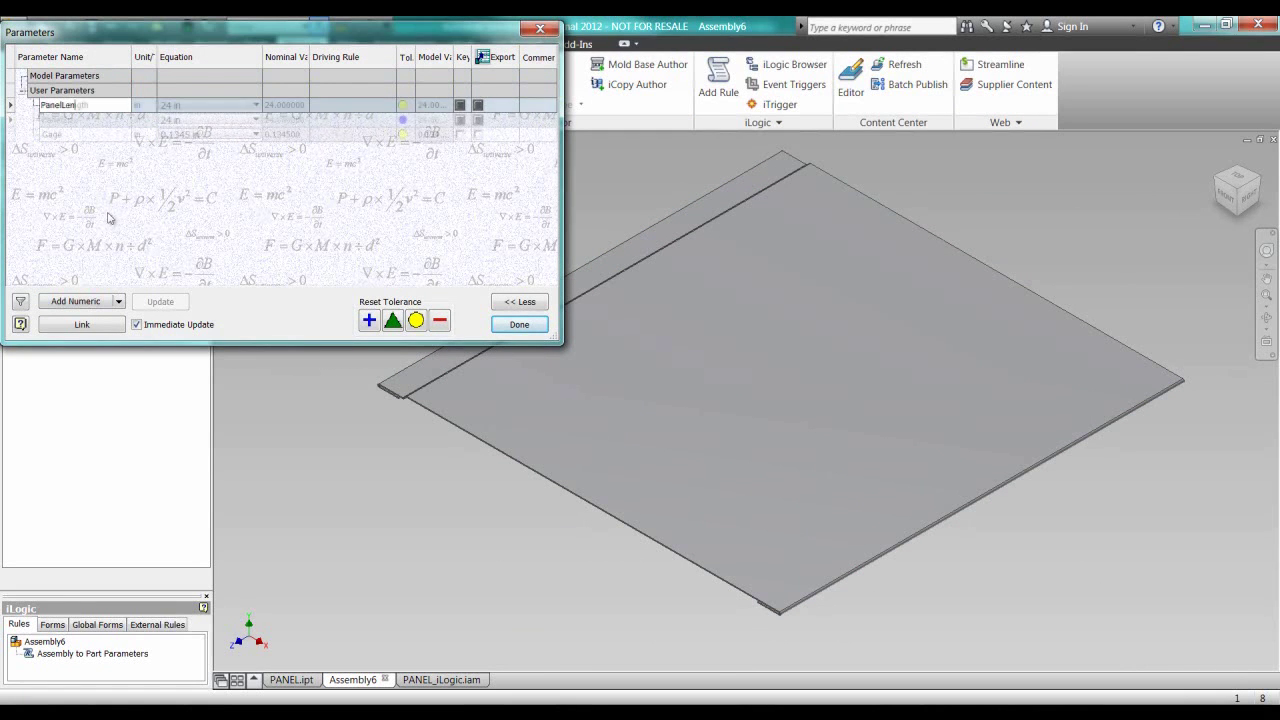
left_click(519, 324)
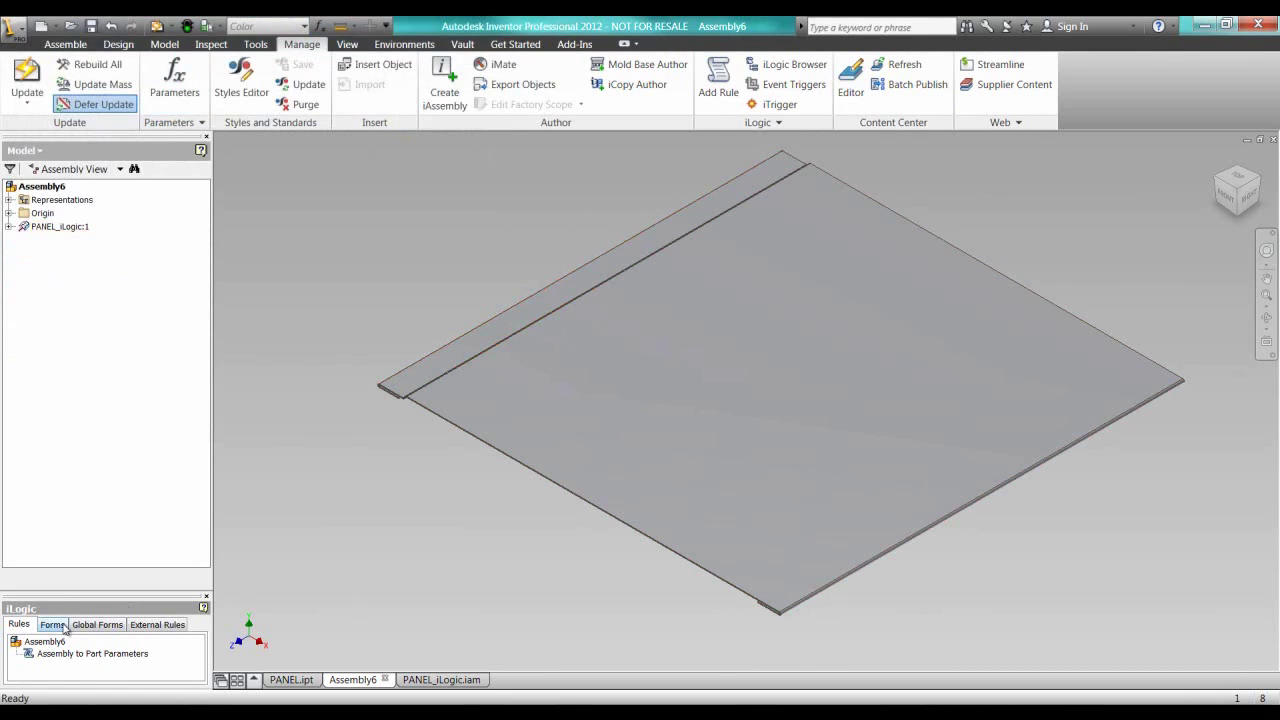
Paste the Gage and PanelSize assignment lines into the Assembly to Part Parameters rule and save.
double_click(50, 654)
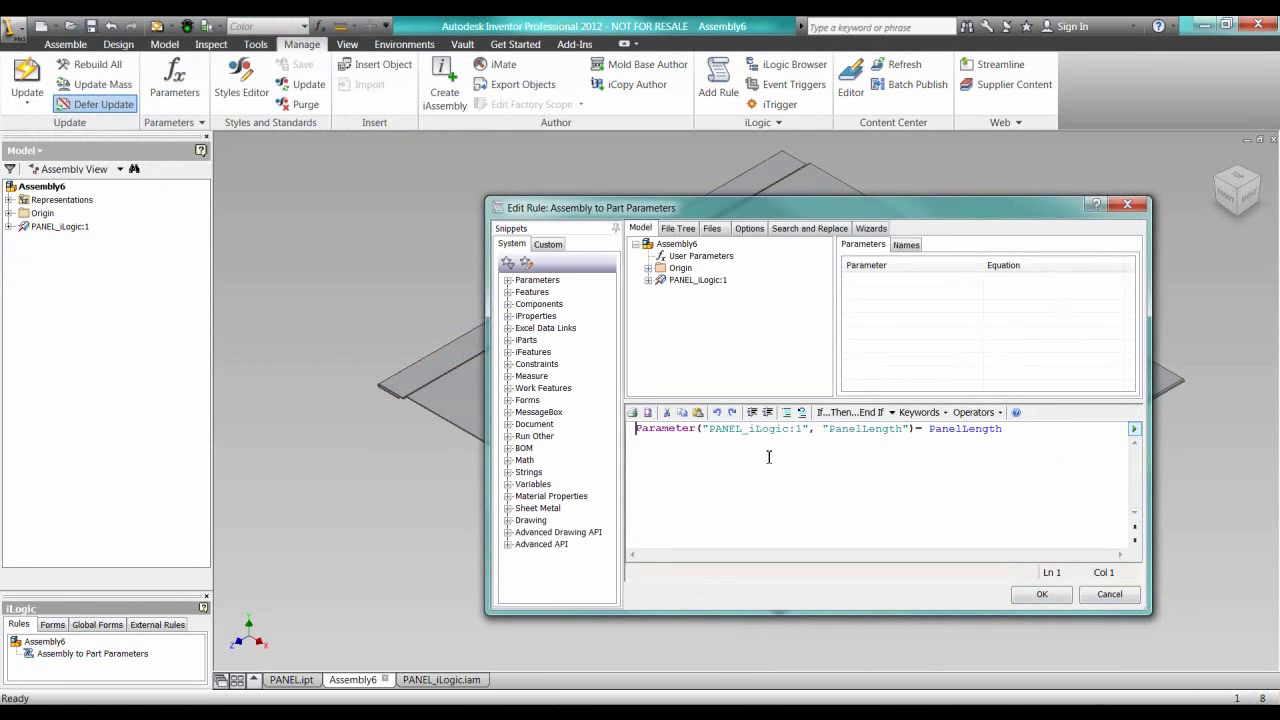
left_click(1010, 430)
type("Parameter(\"PANEL_iLogic:1\", \"Gage\")= Gage Parameter(\"PANEL_iLogic:1\", \"PanelSize\")= PanelSize")
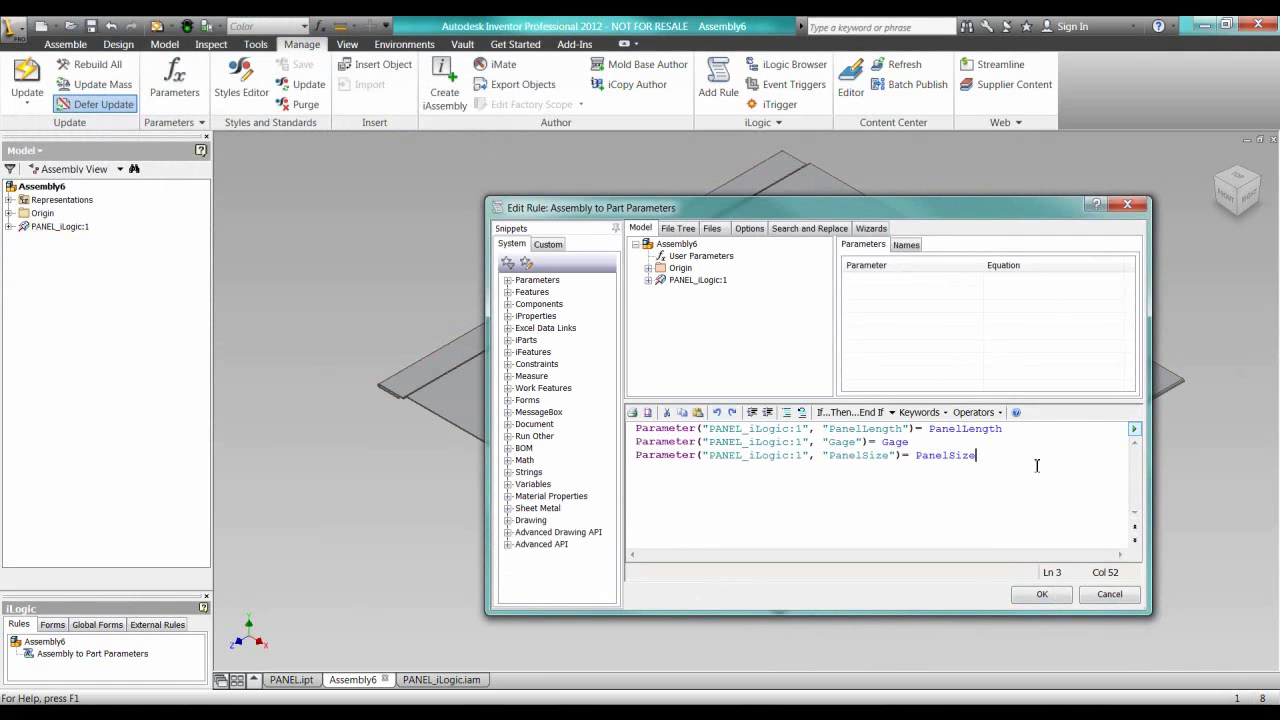
left_click(1060, 597)
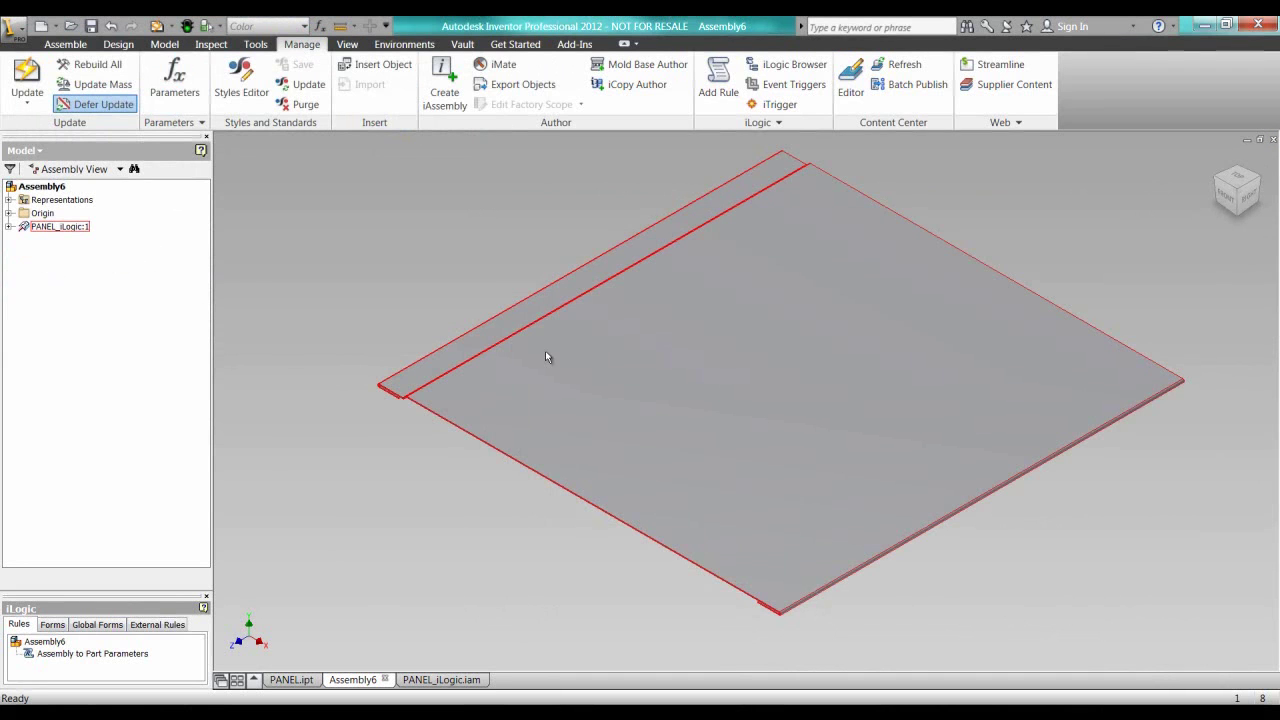
Place Female_PANEL.ipt and mate its channel edge to the PANEL_iLogic panel edge.
right_click(293, 278)
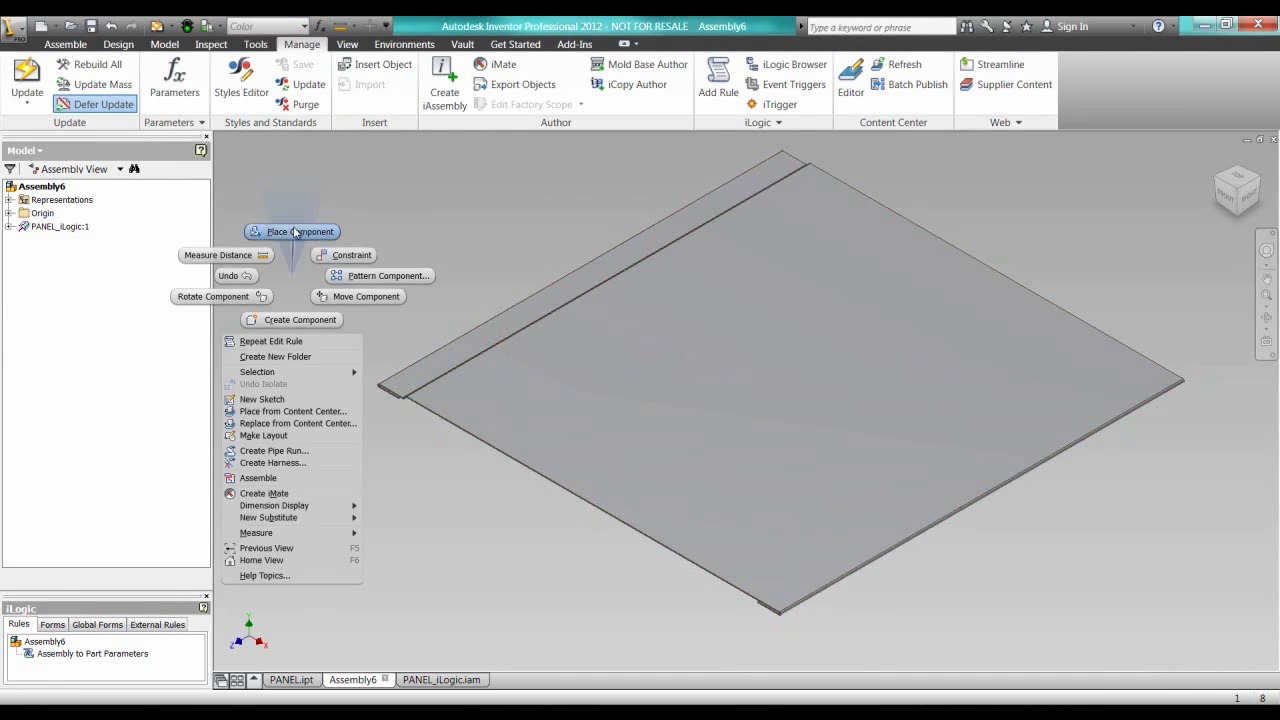
left_click(293, 226)
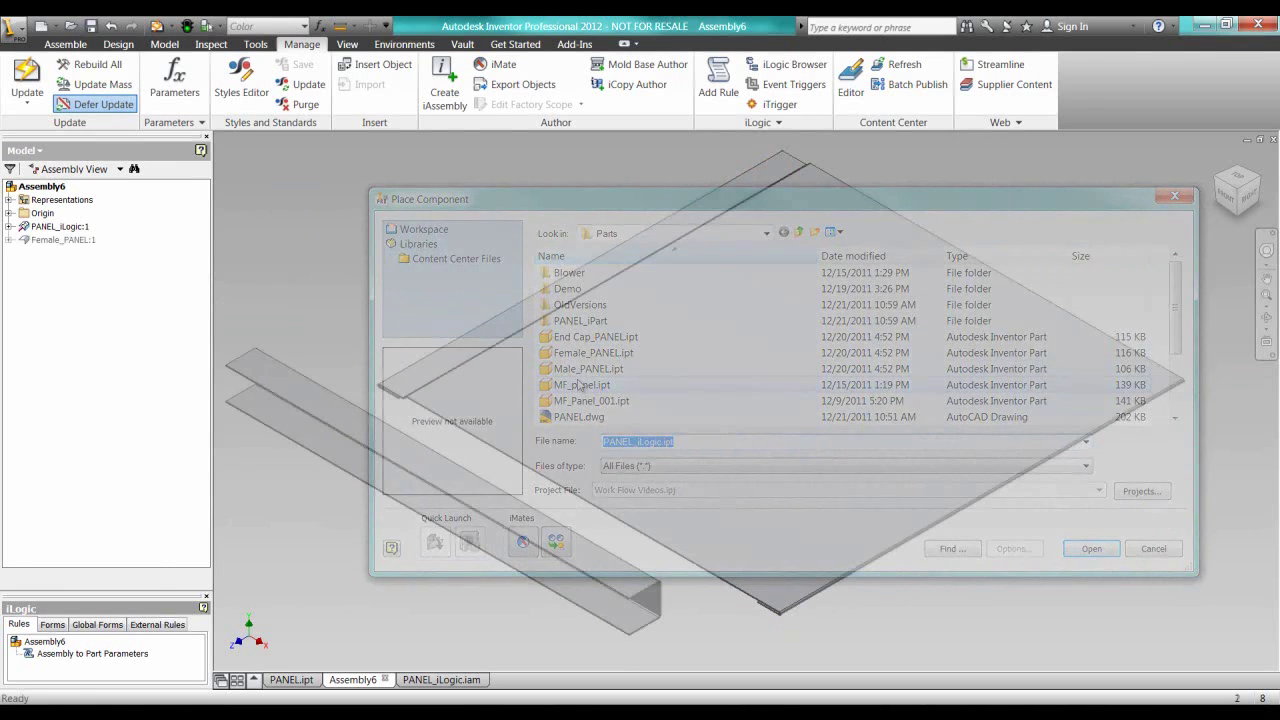
left_click(65, 44)
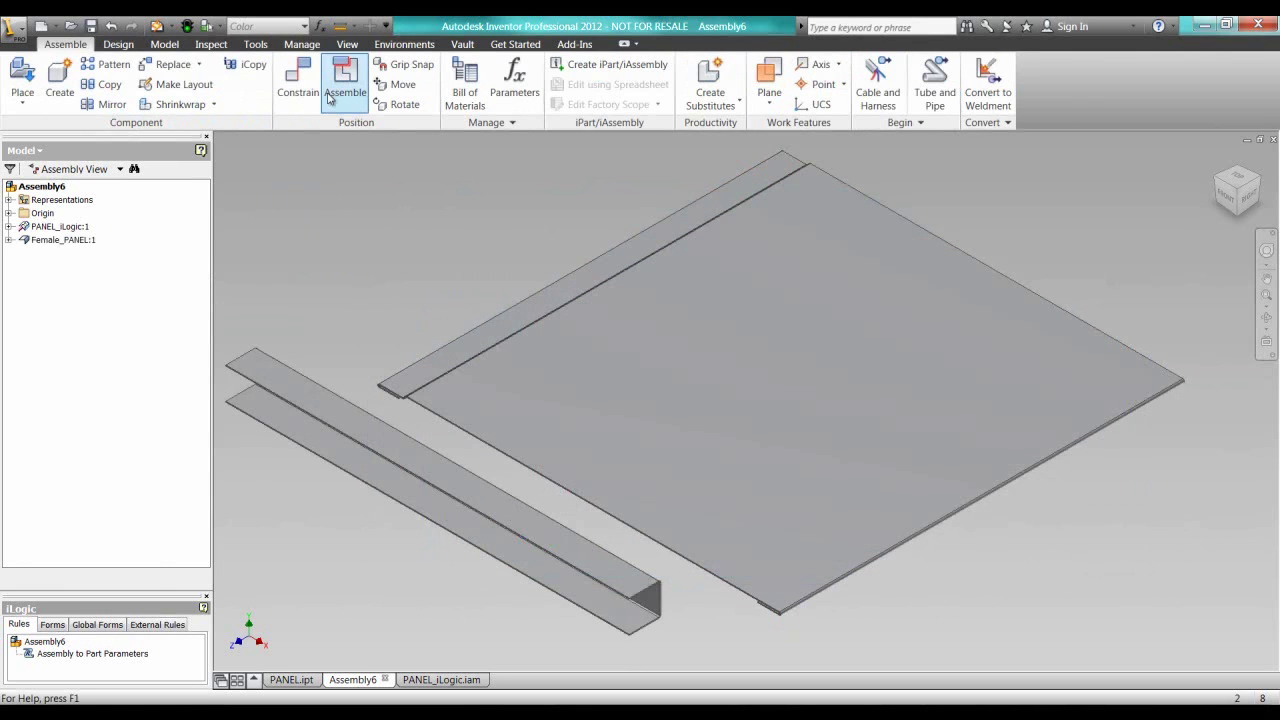
left_click(297, 80)
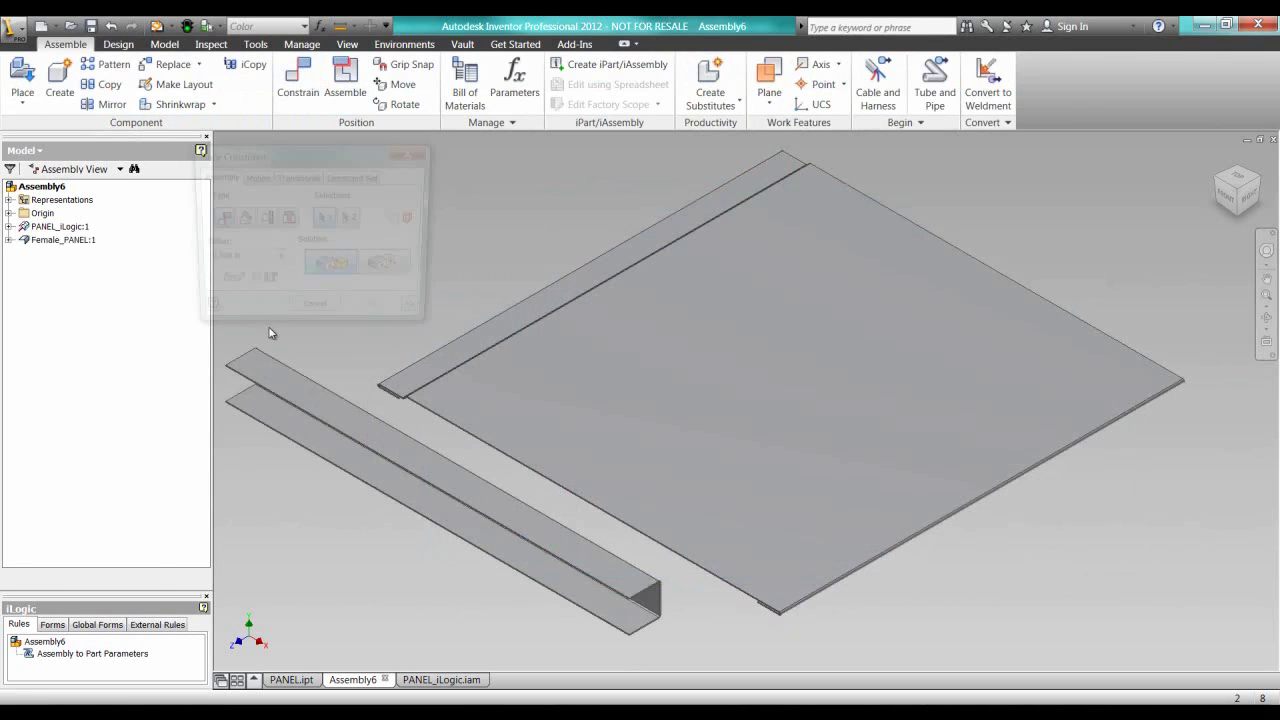
left_click(330, 425)
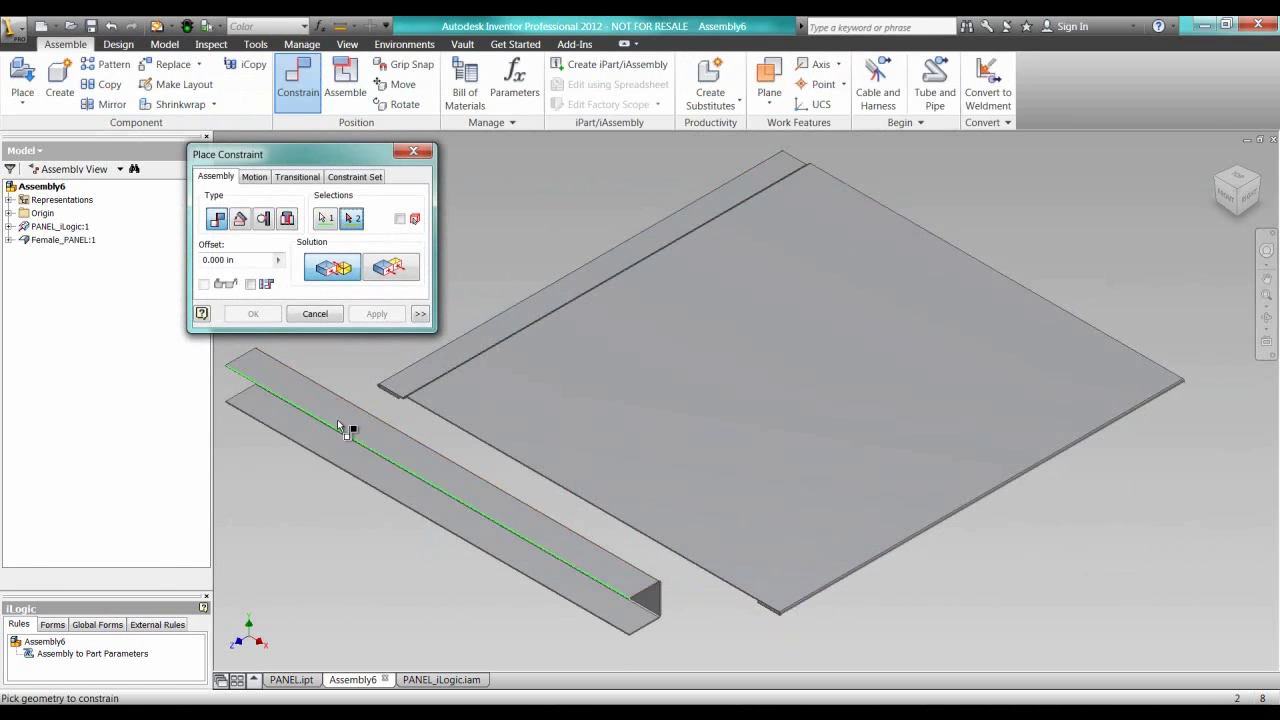
left_click(596, 300)
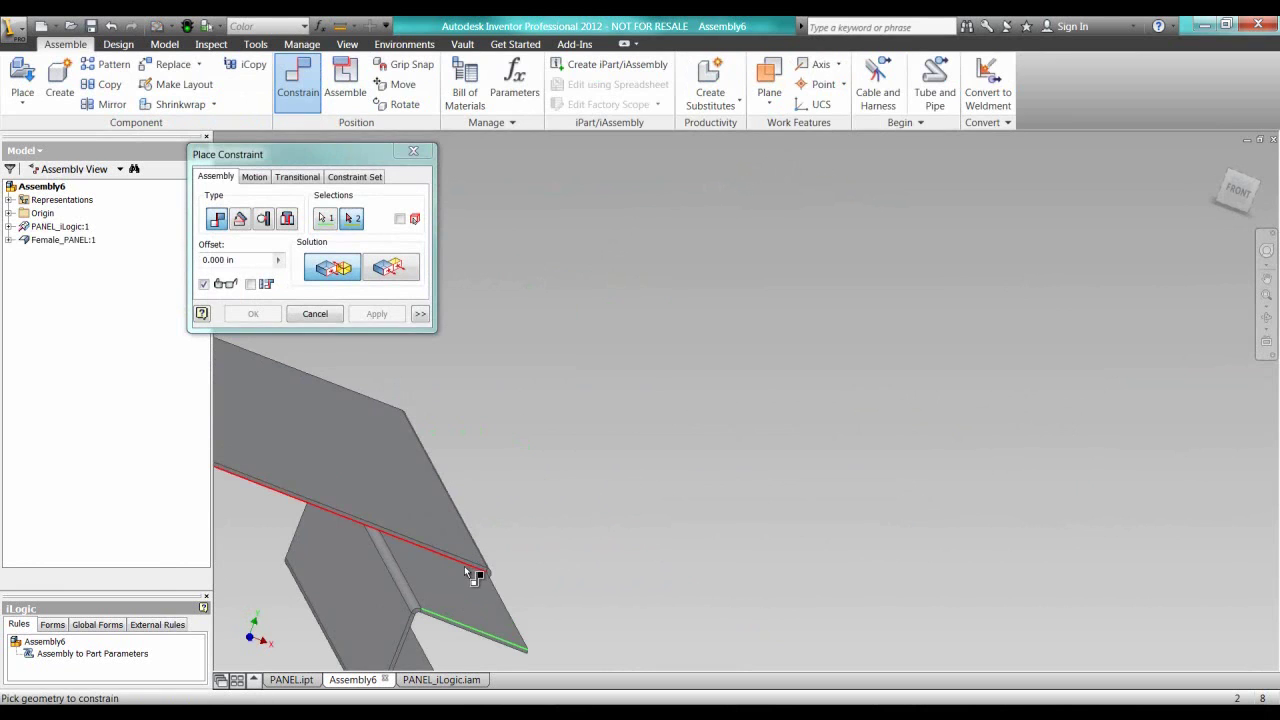
left_click(464, 566)
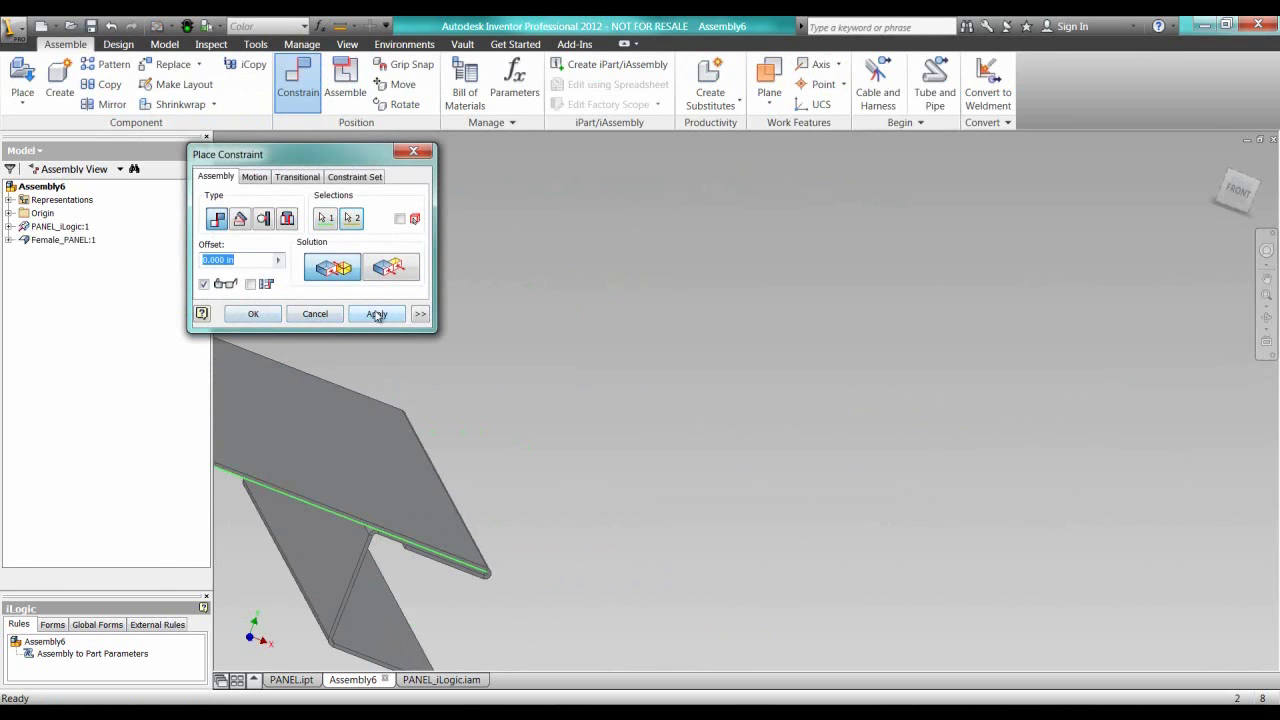
left_click(376, 314)
left_click(315, 314)
middle_click_drag(489, 482, 908, 460)
scroll(930, 450, "down", 5)
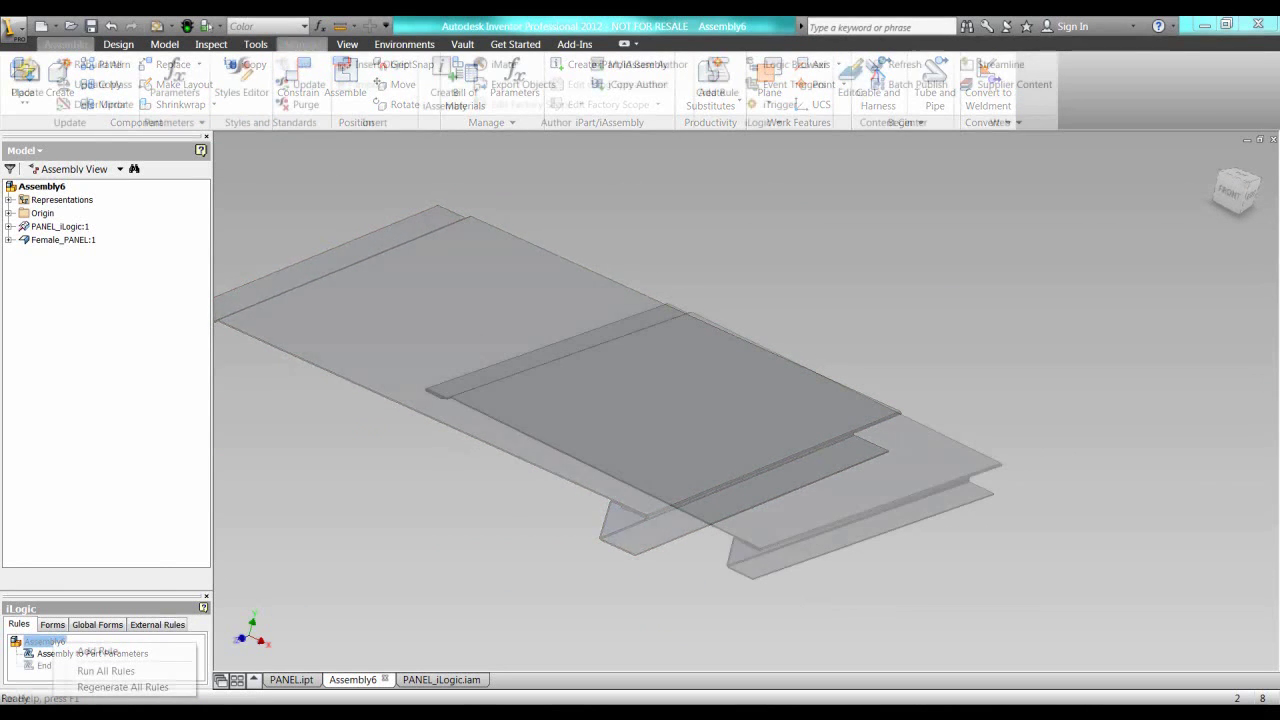
Add and save a new assembly rule named Length.
left_click(97, 651)
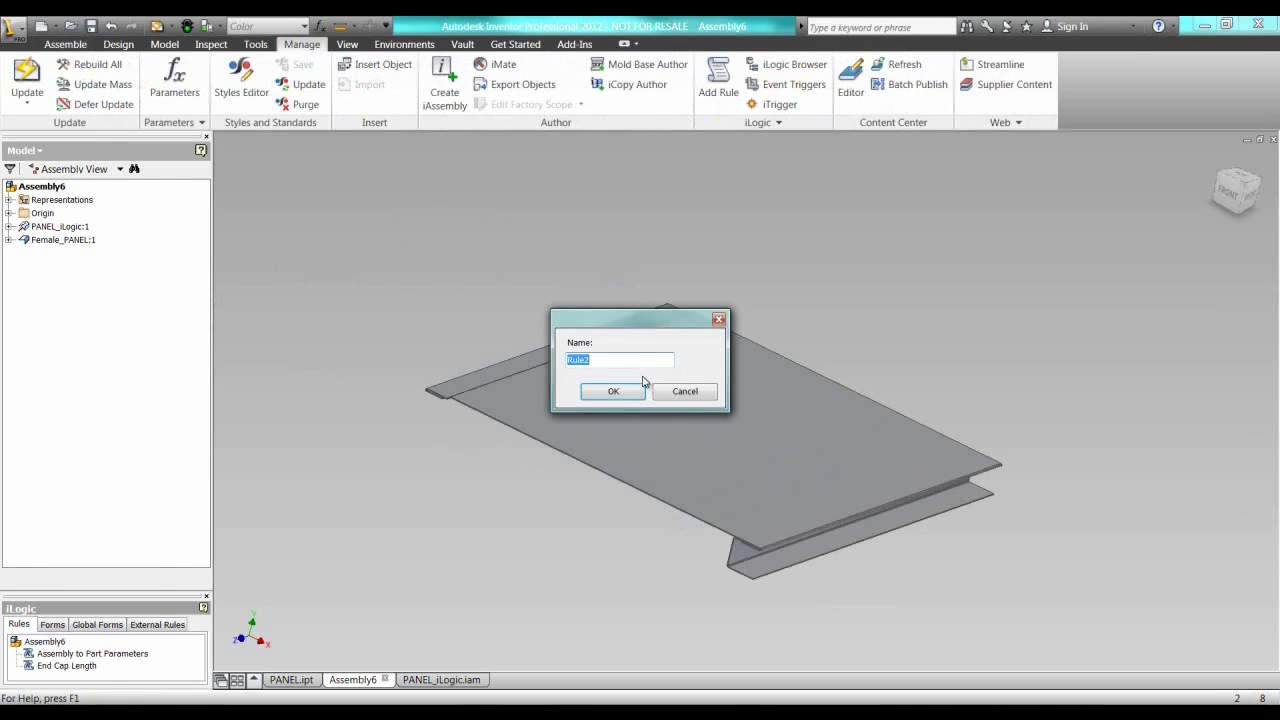
key("Return")
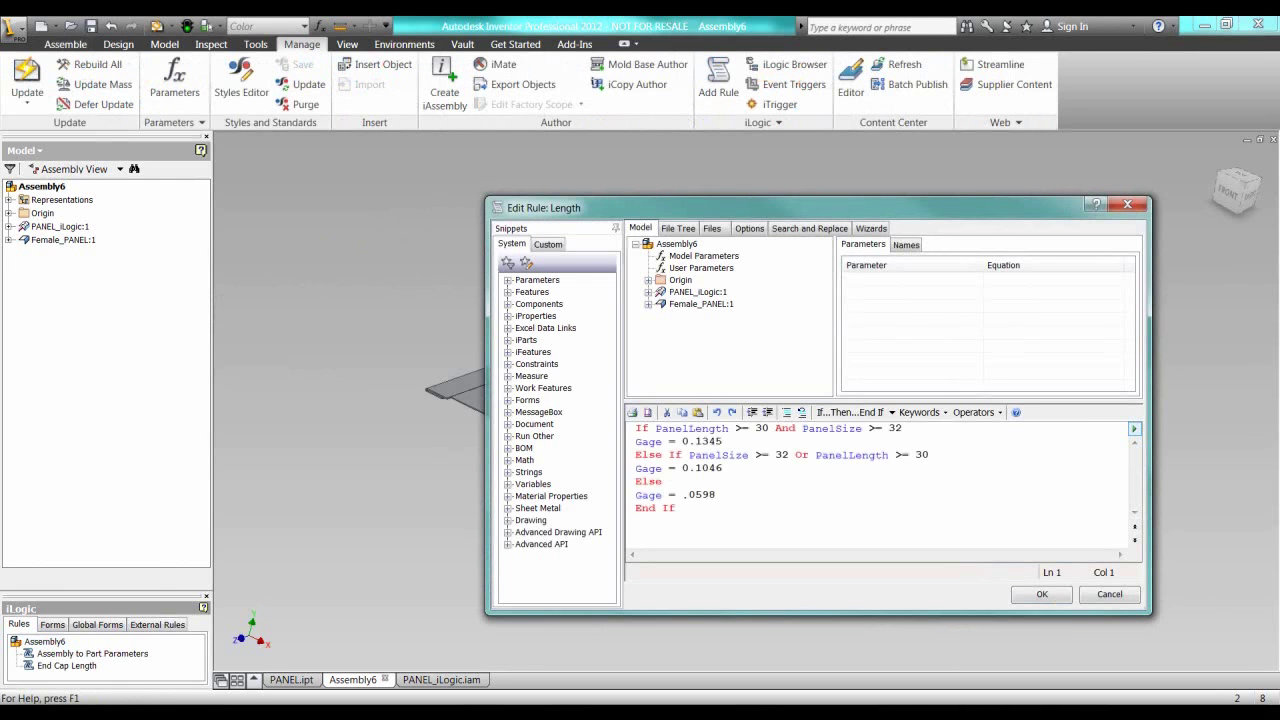
left_click(1050, 592)
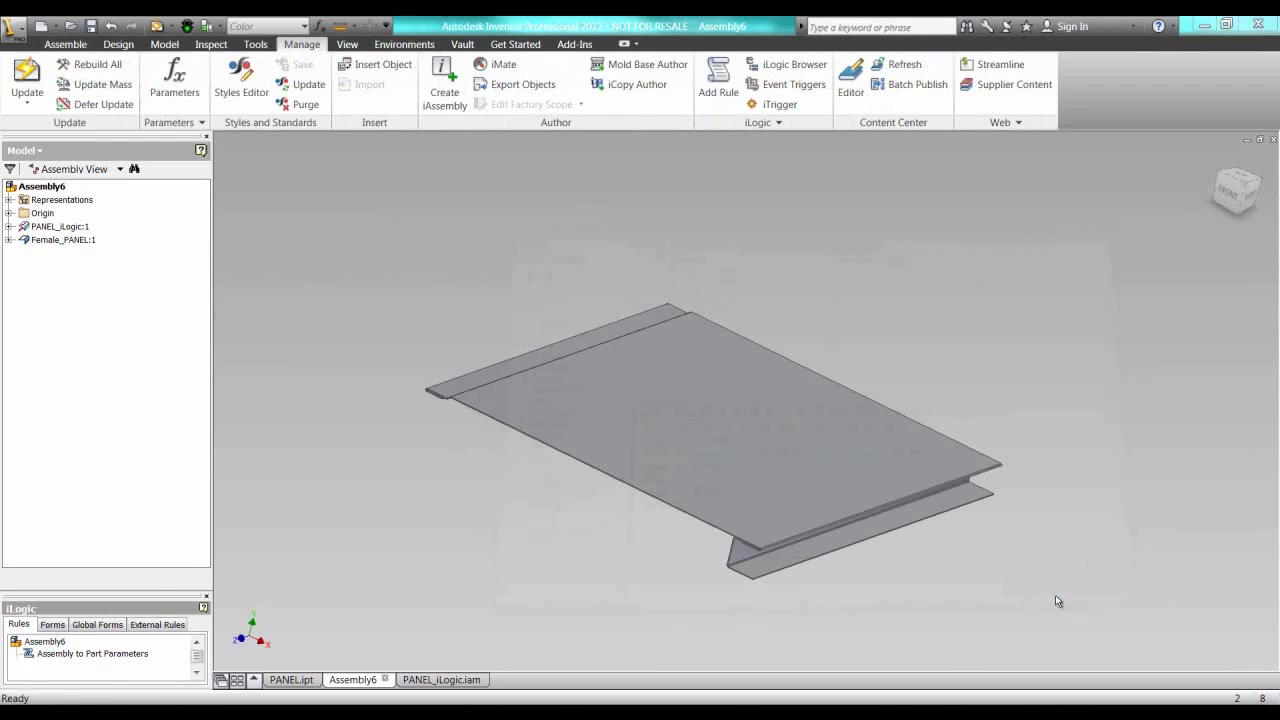
In Form 1, step through the values to set PanelSize 36 and PanelLength 33.
left_click(52, 624)
left_click(140, 647)
left_click_drag(620, 259, 294, 176)
left_click(313, 212)
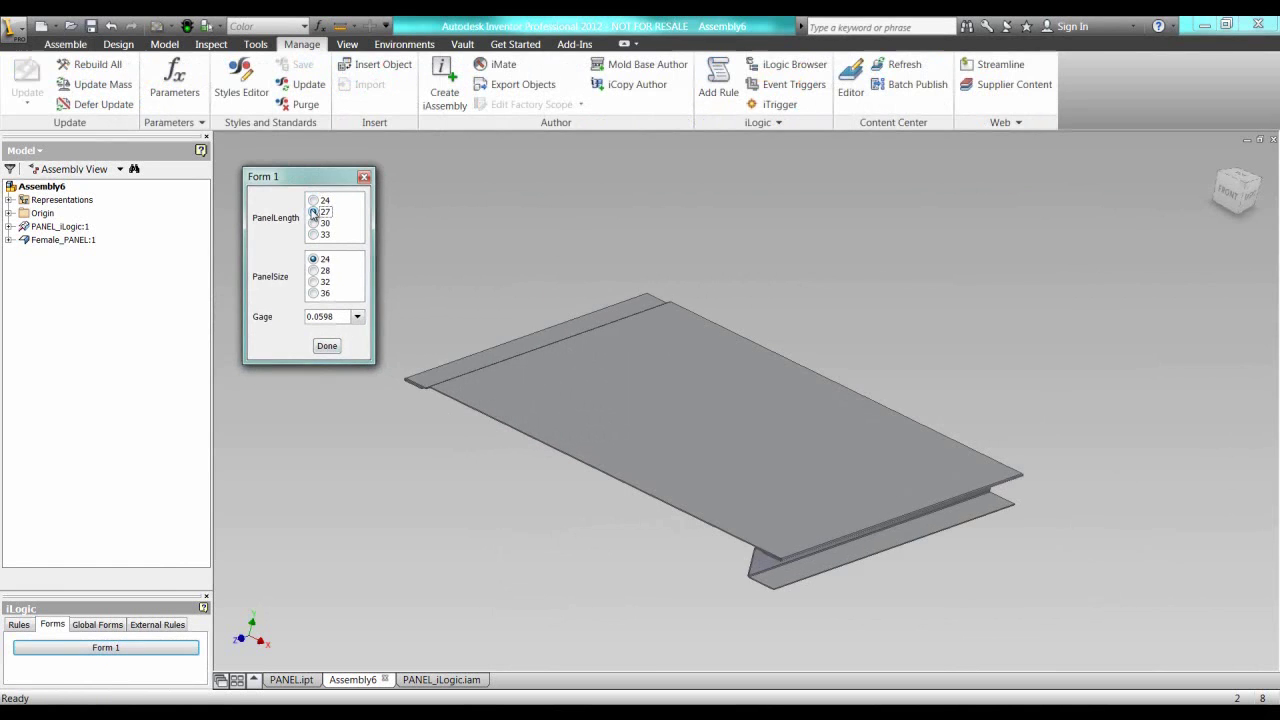
left_click(315, 272)
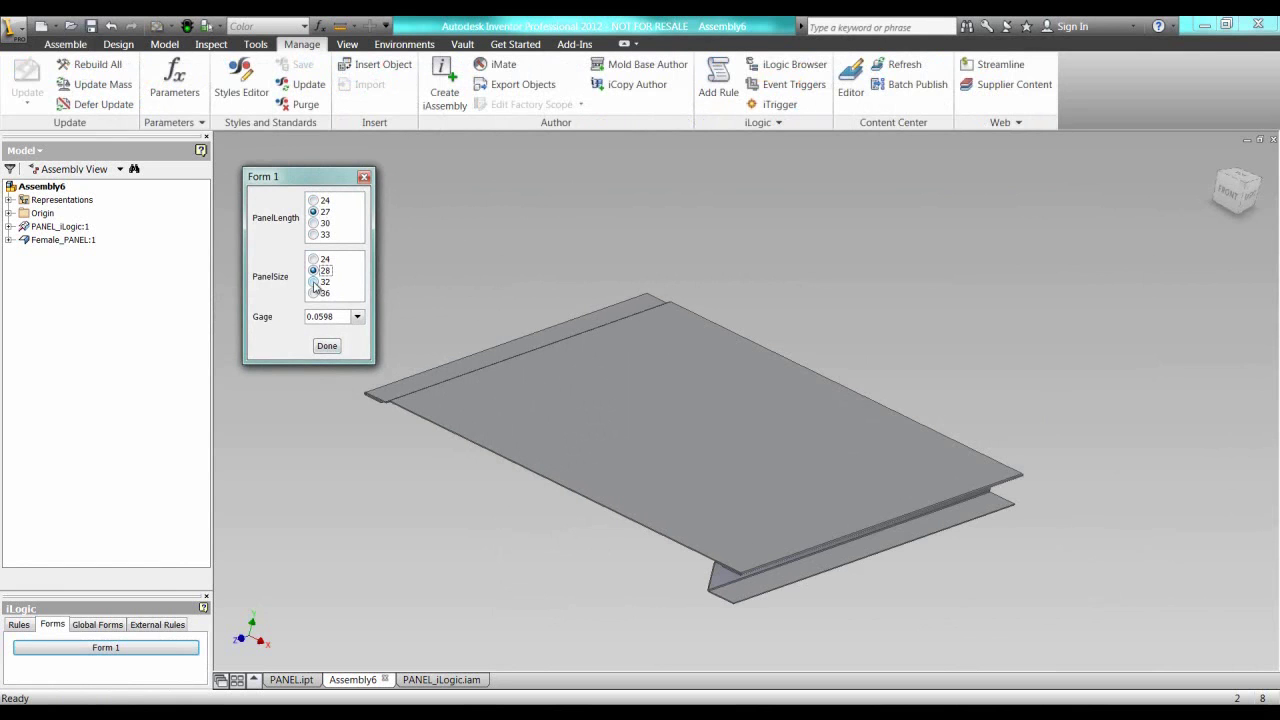
left_click(313, 282)
left_click(313, 293)
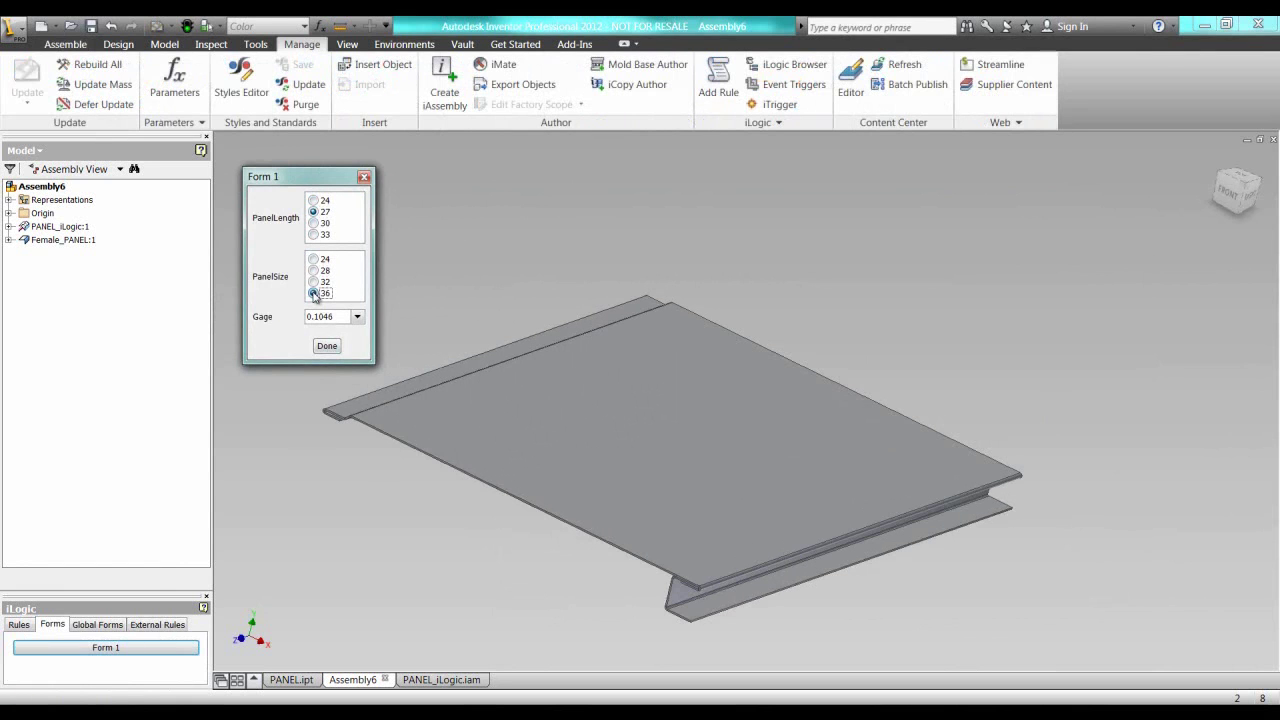
left_click(313, 234)
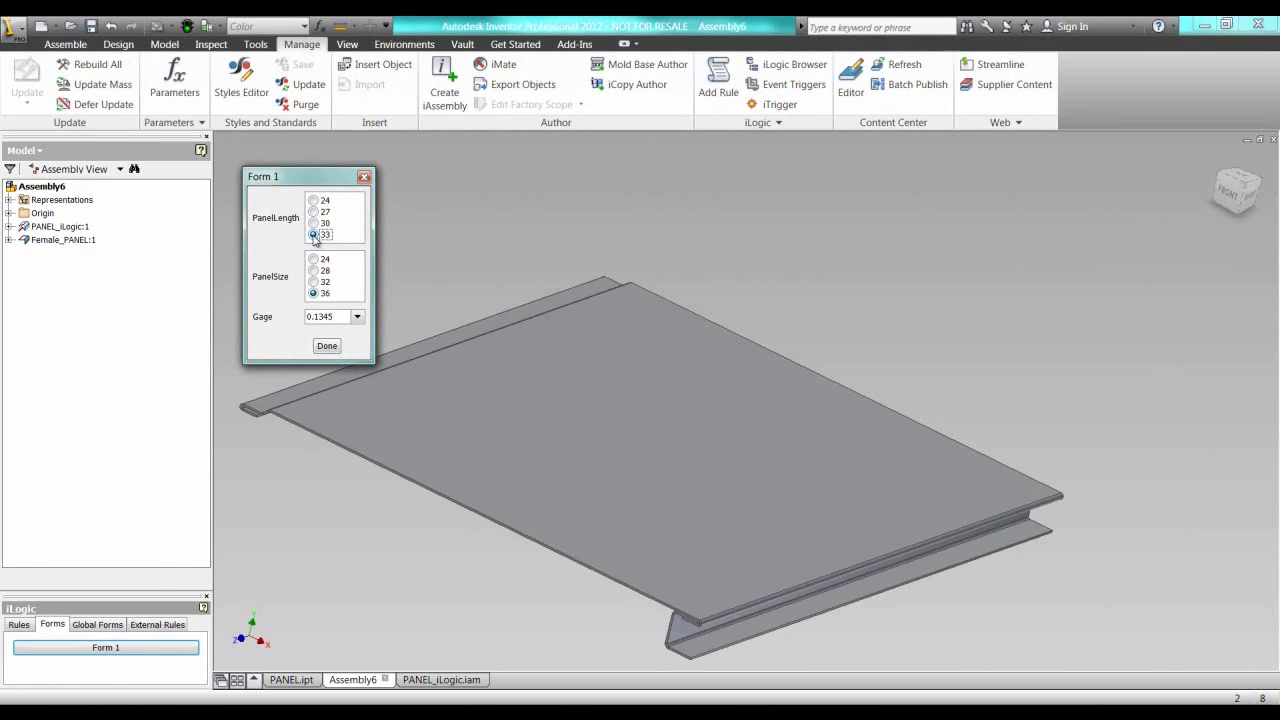
In the Panel form, step through the values to set PanelLength 33 and PanelSize 36.
left_click(329, 346)
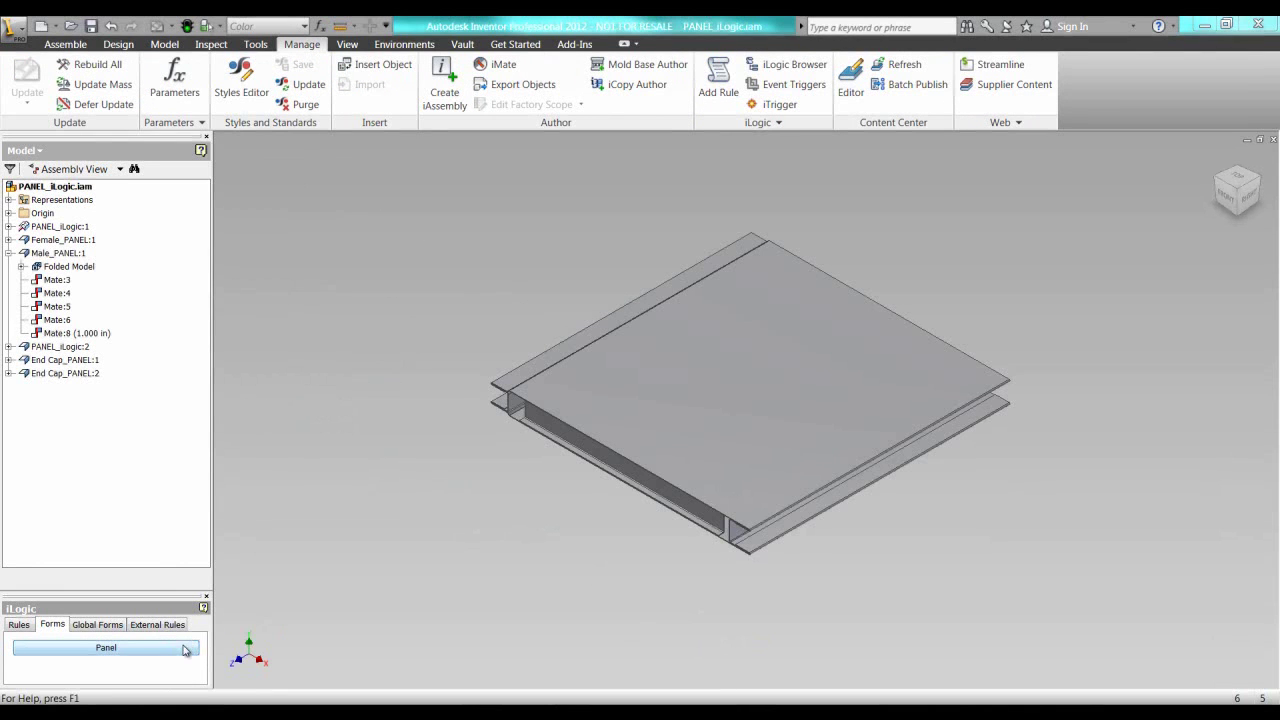
left_click(179, 652)
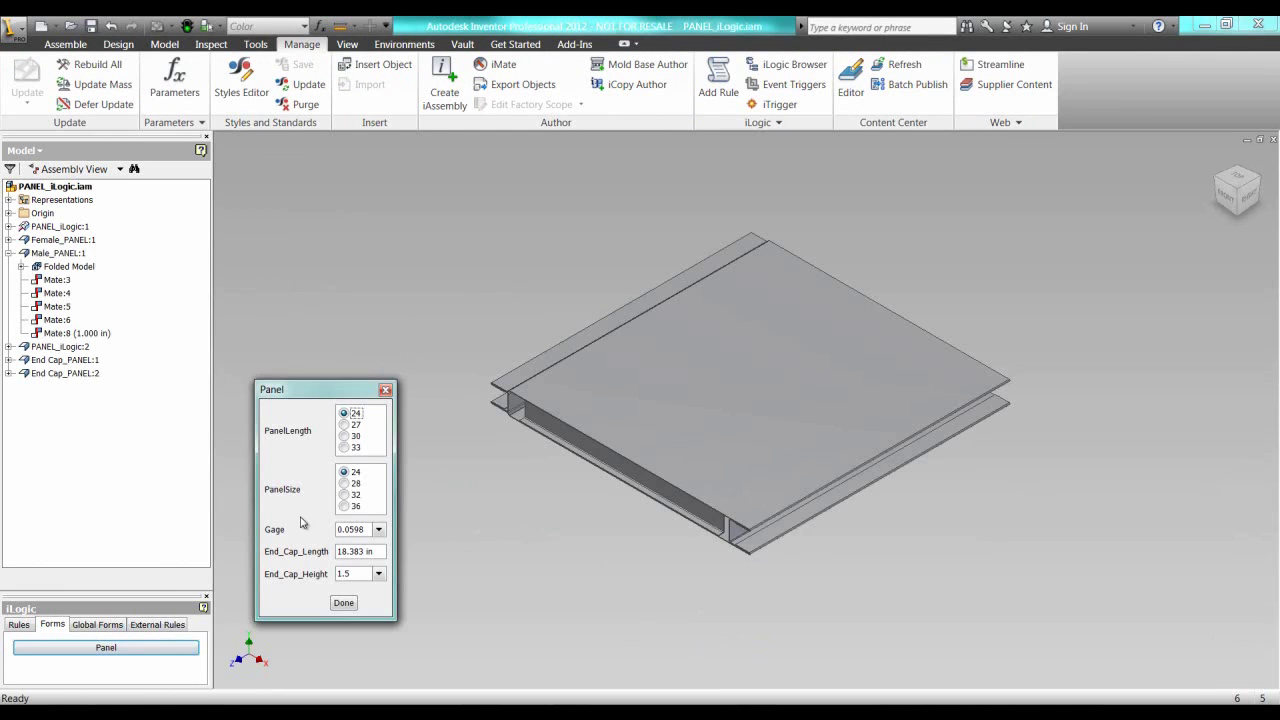
left_click(345, 425)
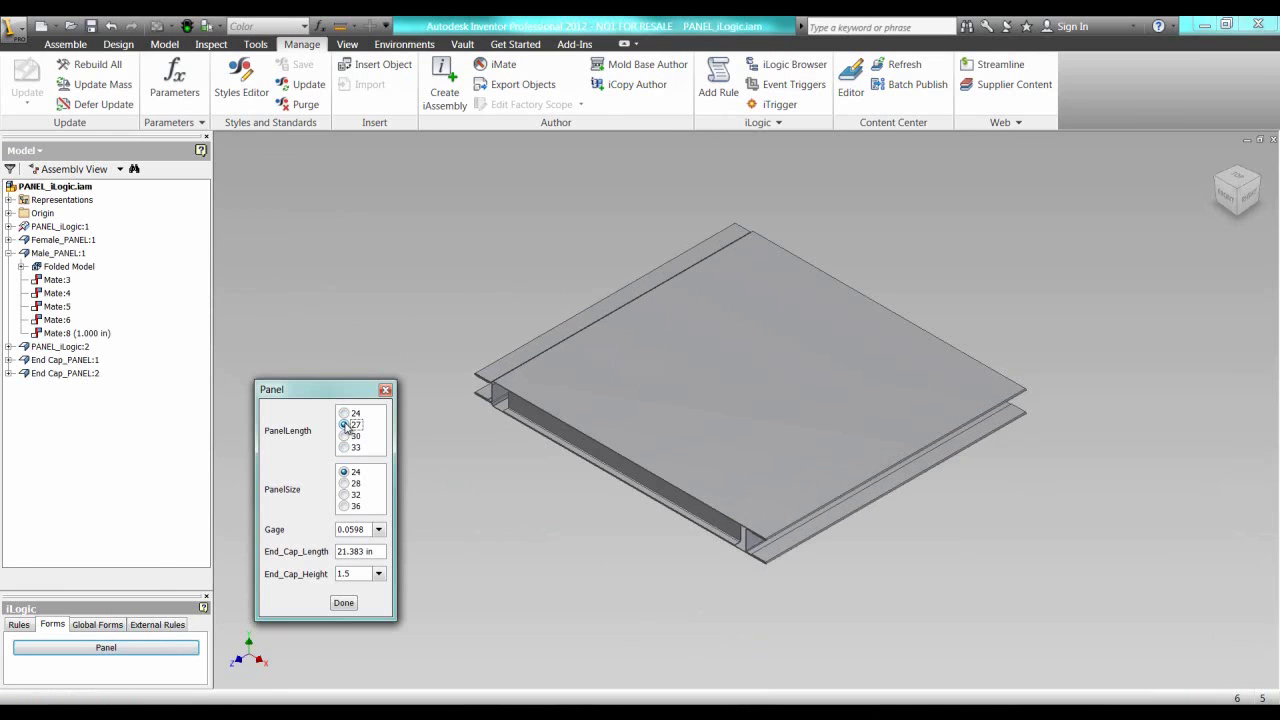
left_click(345, 437)
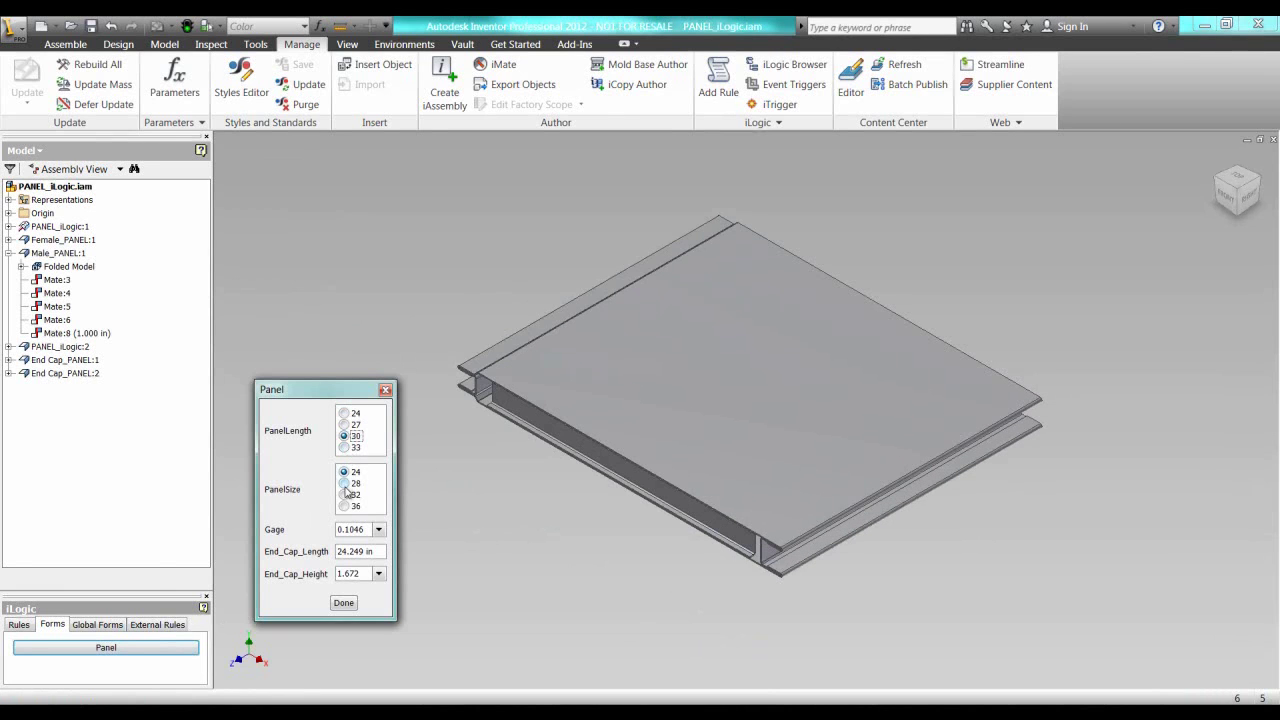
left_click(345, 485)
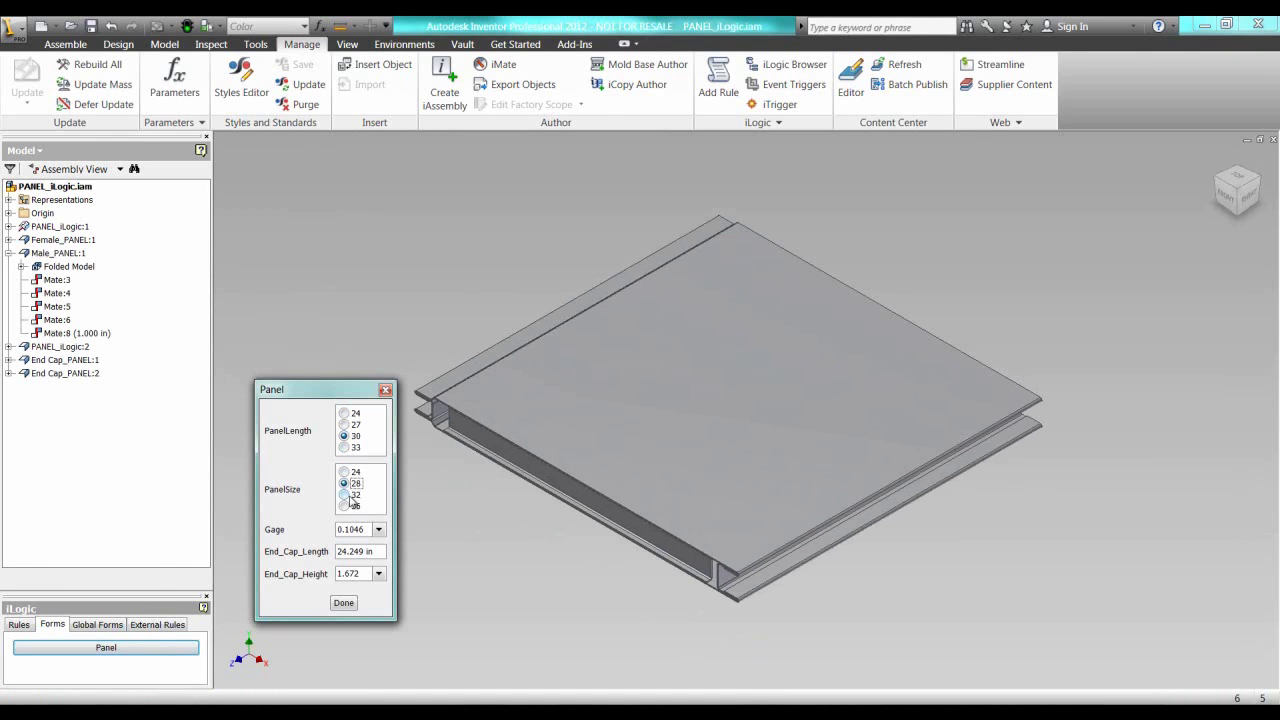
left_click(345, 494)
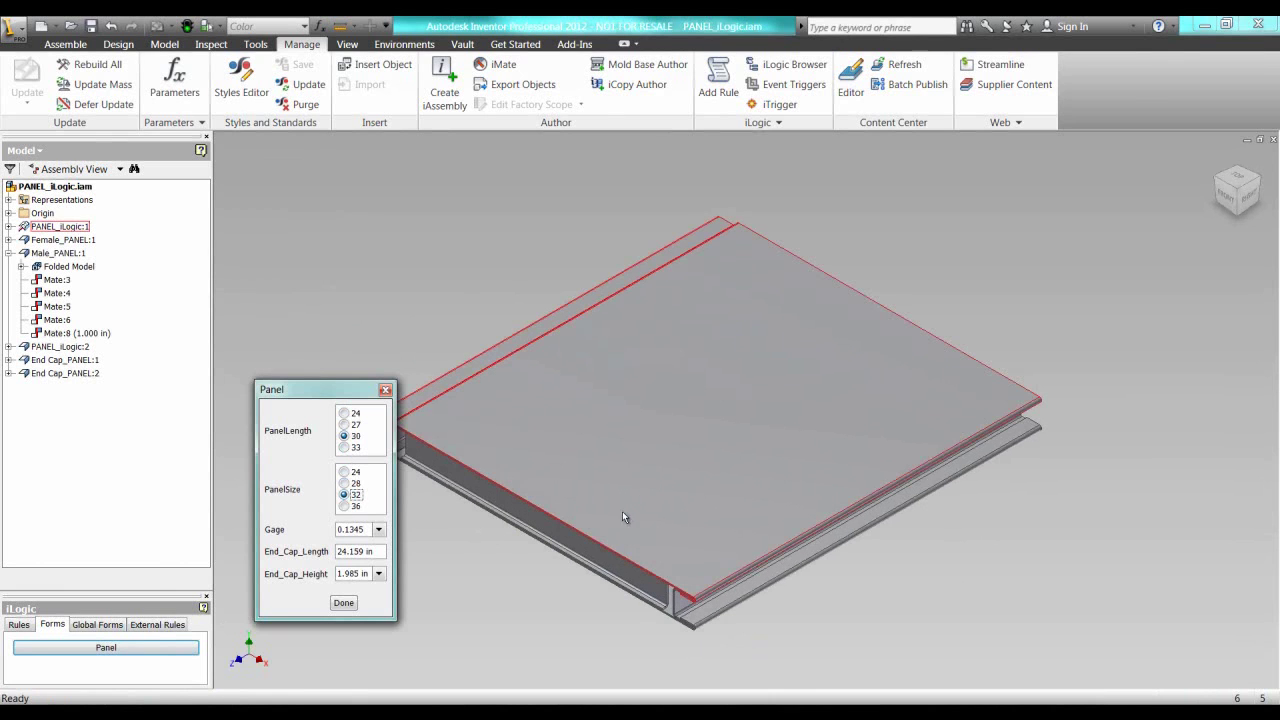
left_click(345, 507)
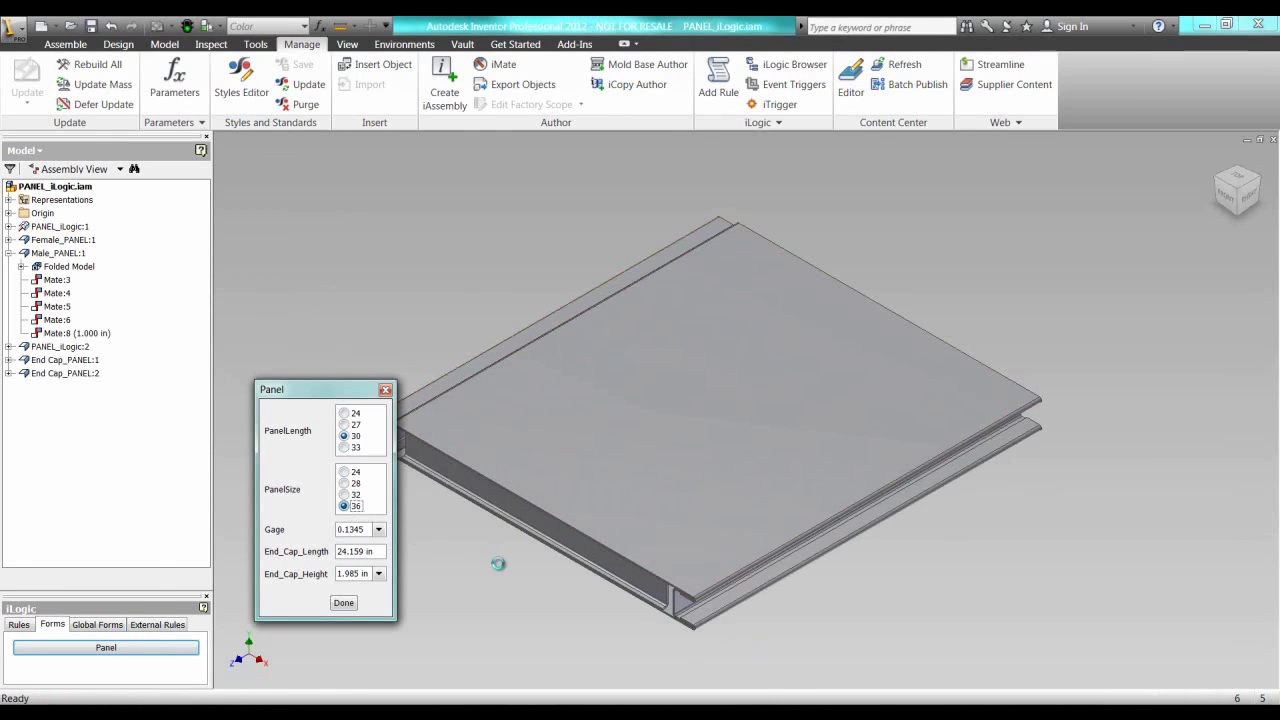
left_click(344, 447)
Orbit the panel to a front view, return to the home view, and close the Panel form.
scroll(622, 496, "down", 3)
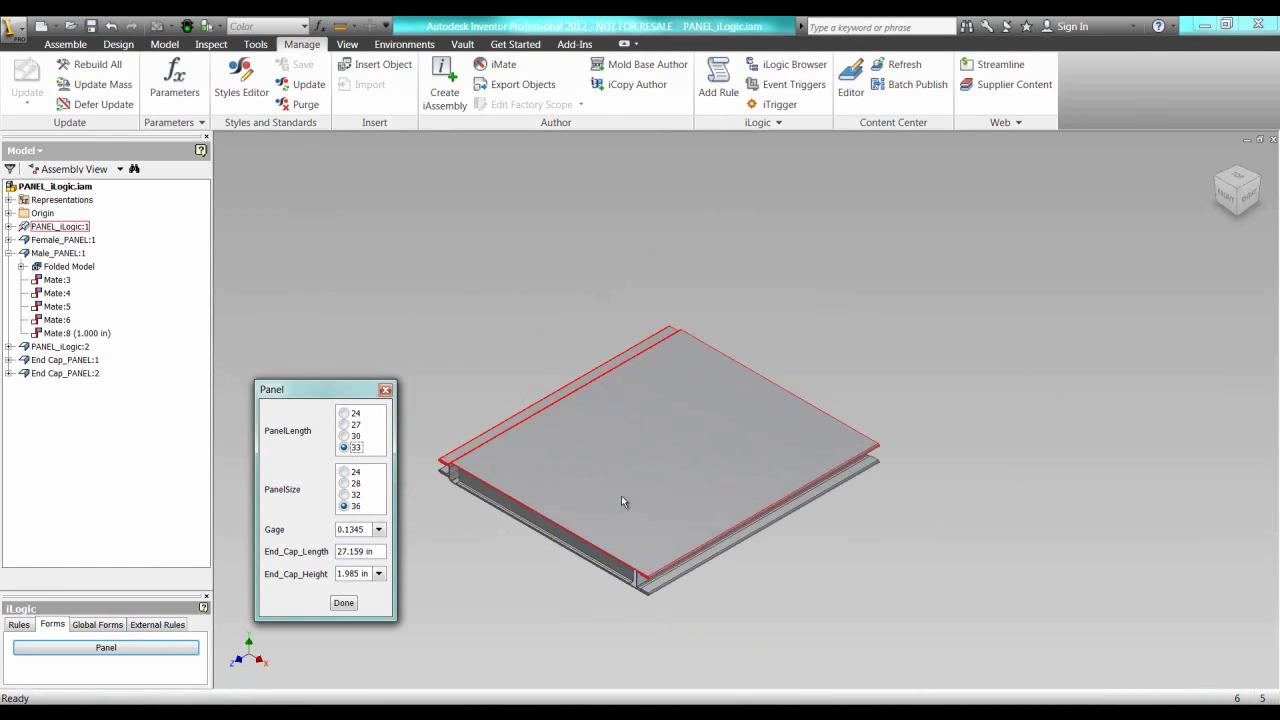
scroll(678, 423, "up", 4)
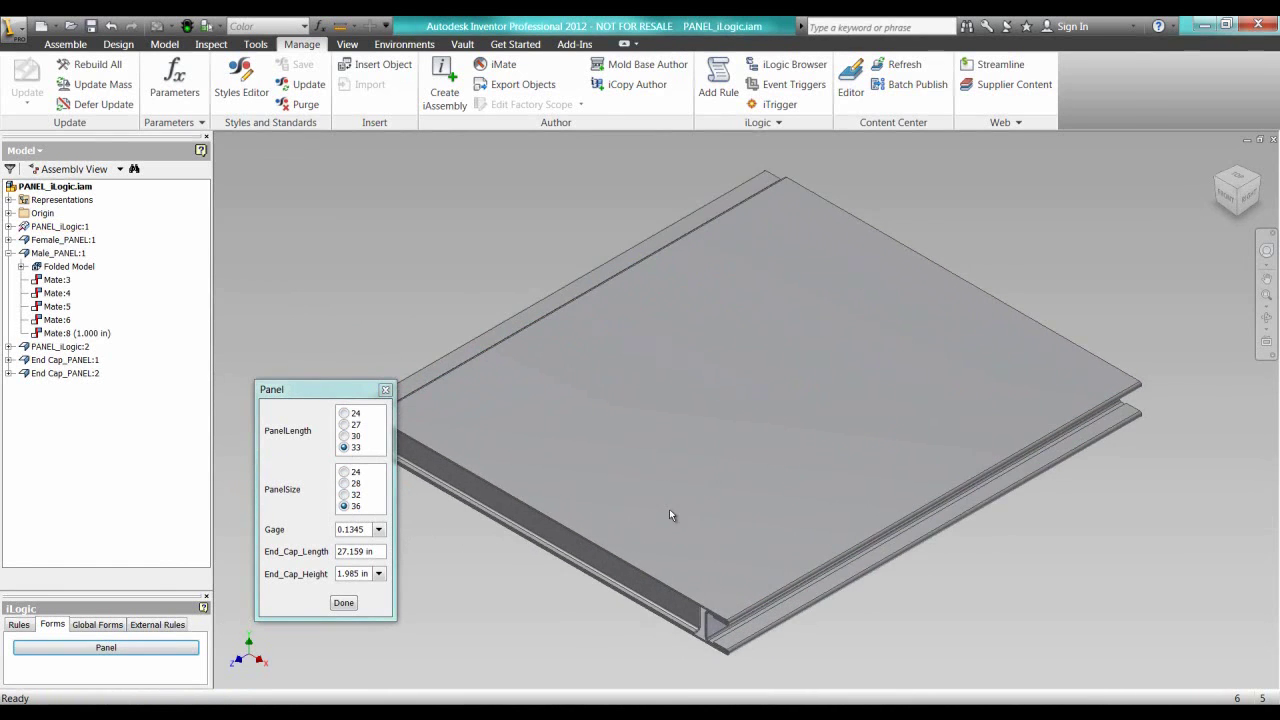
middle_click_drag(670, 516, 670, 568, "shift")
key("F6")
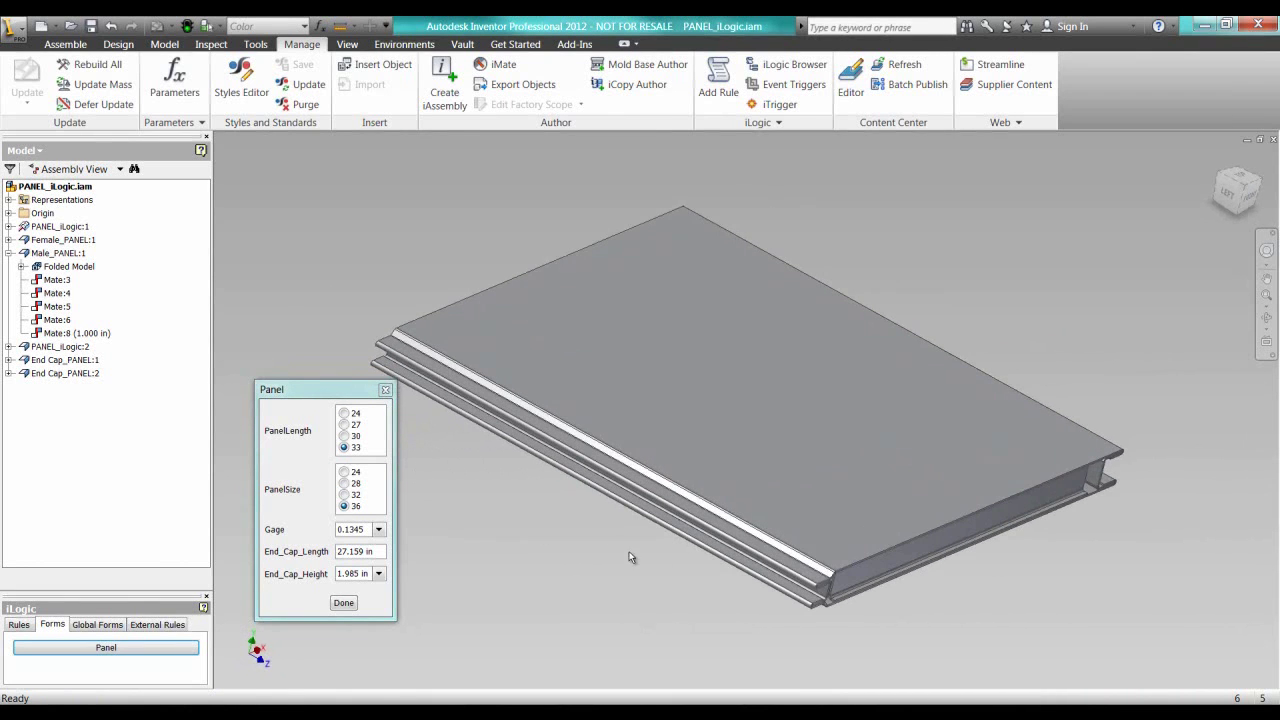
left_click(344, 603)
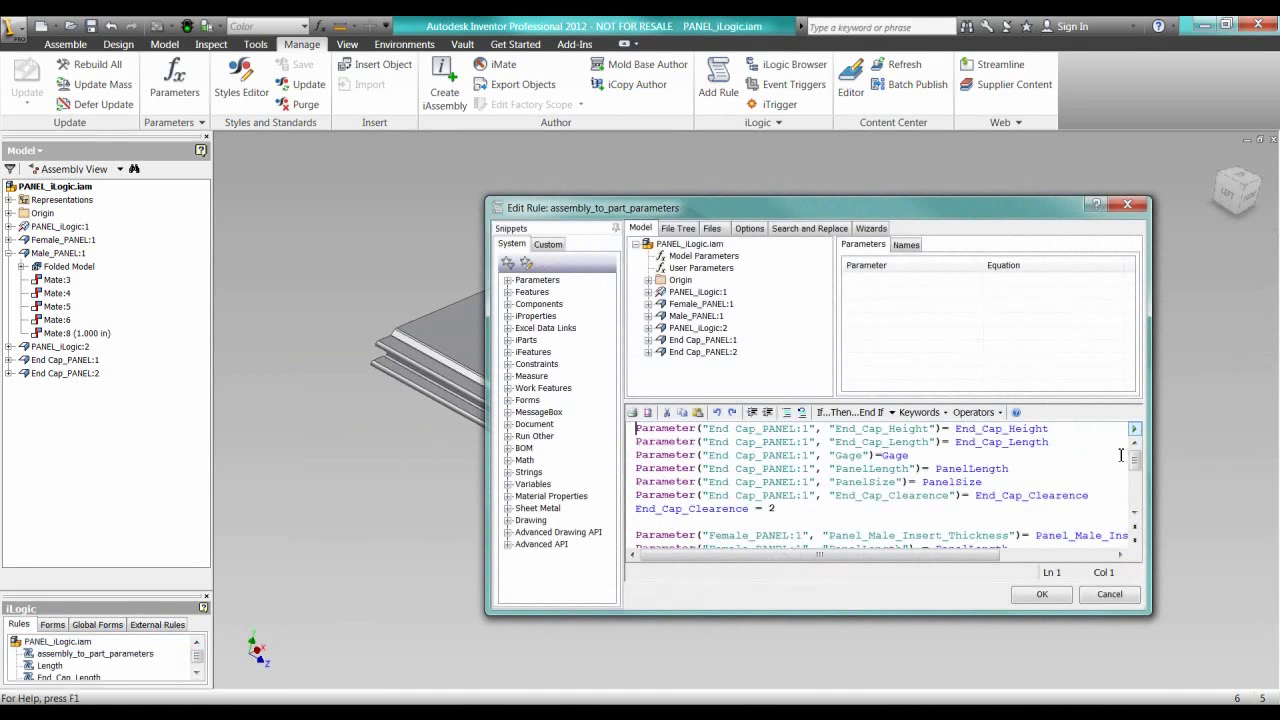
Scroll through the Length rule's Gage and Panel_Male_Insert_Thickness branches, then close the editor.
left_click_drag(1135, 462, 1138, 505)
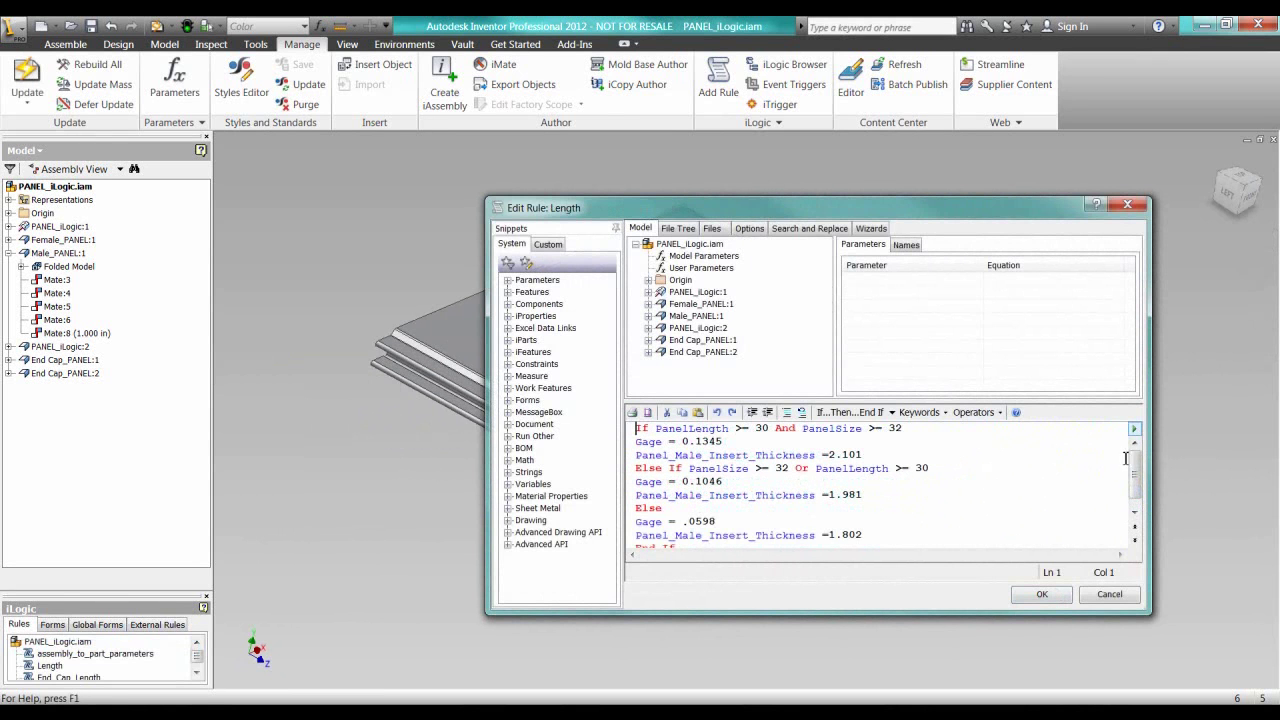
left_click_drag(1135, 470, 1138, 500)
left_click(1043, 595)
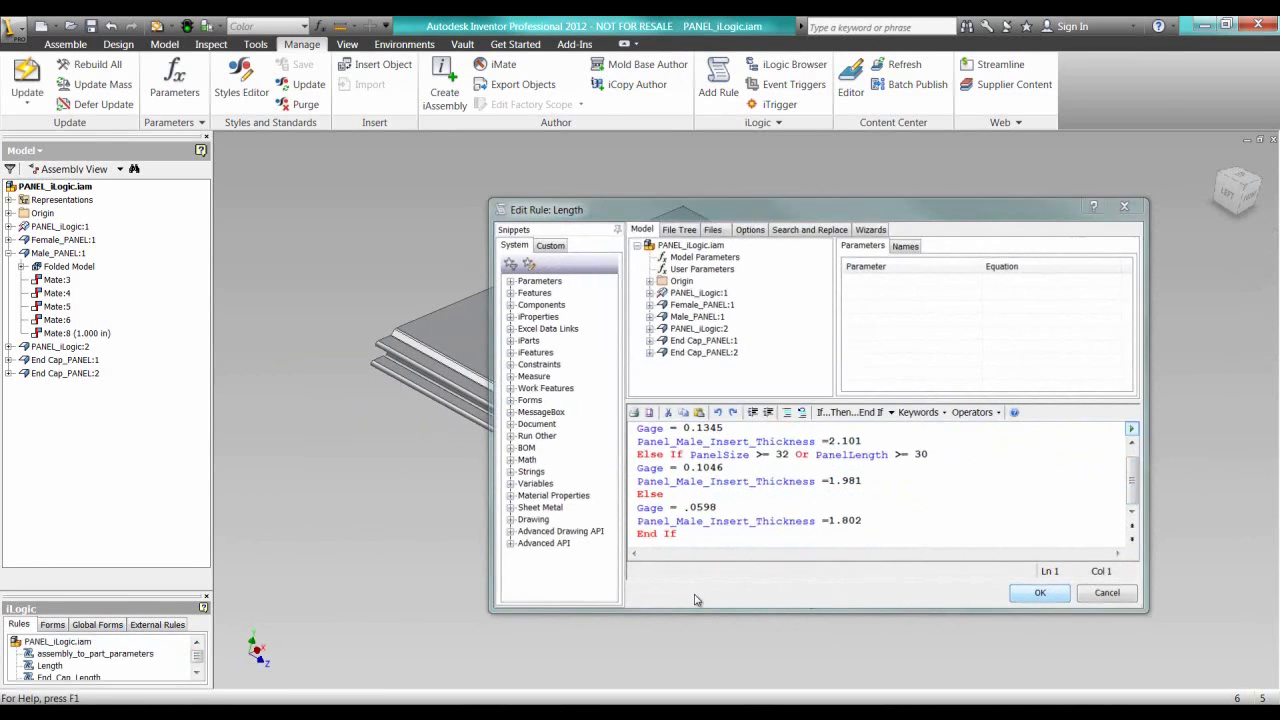